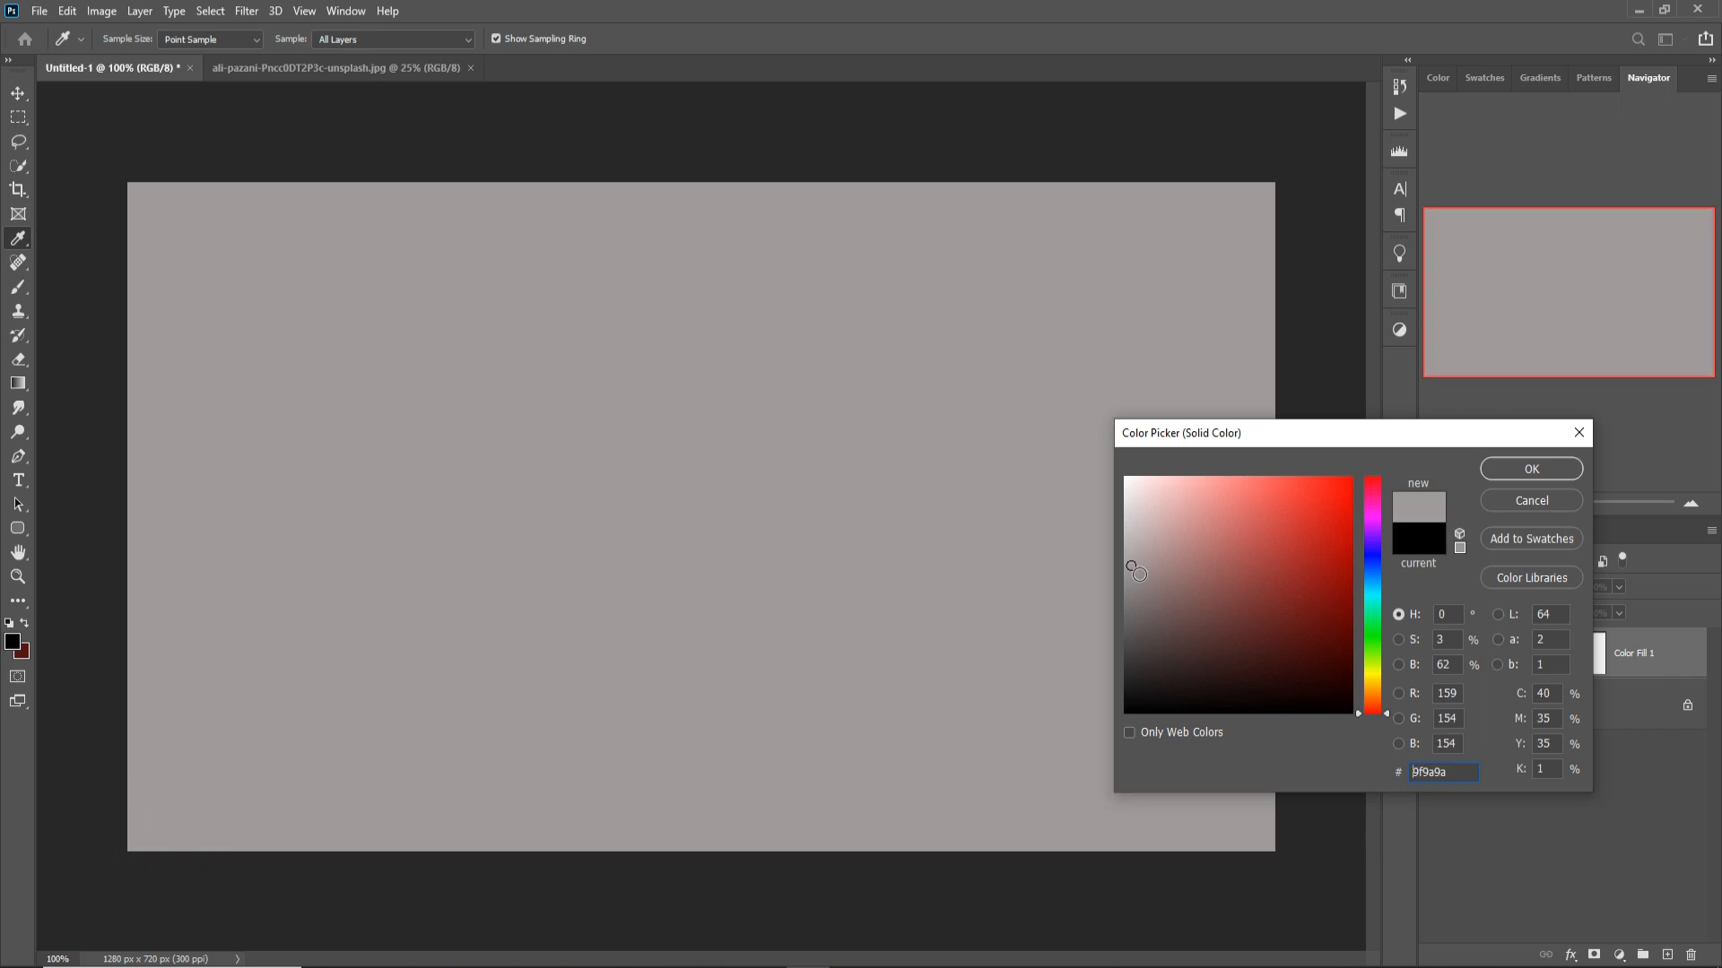
# - Set the solid colour fill of the background to a light blue-grey
pyautogui.click(1131, 525)
pyautogui.click(1157, 500)
pyautogui.click(1372, 592)
pyautogui.click(1372, 577)
pyautogui.click(1173, 482)
pyautogui.moveTo(1381, 588); pyautogui.dragTo(1385, 579)
pyautogui.click(1134, 538)
pyautogui.press('Return')
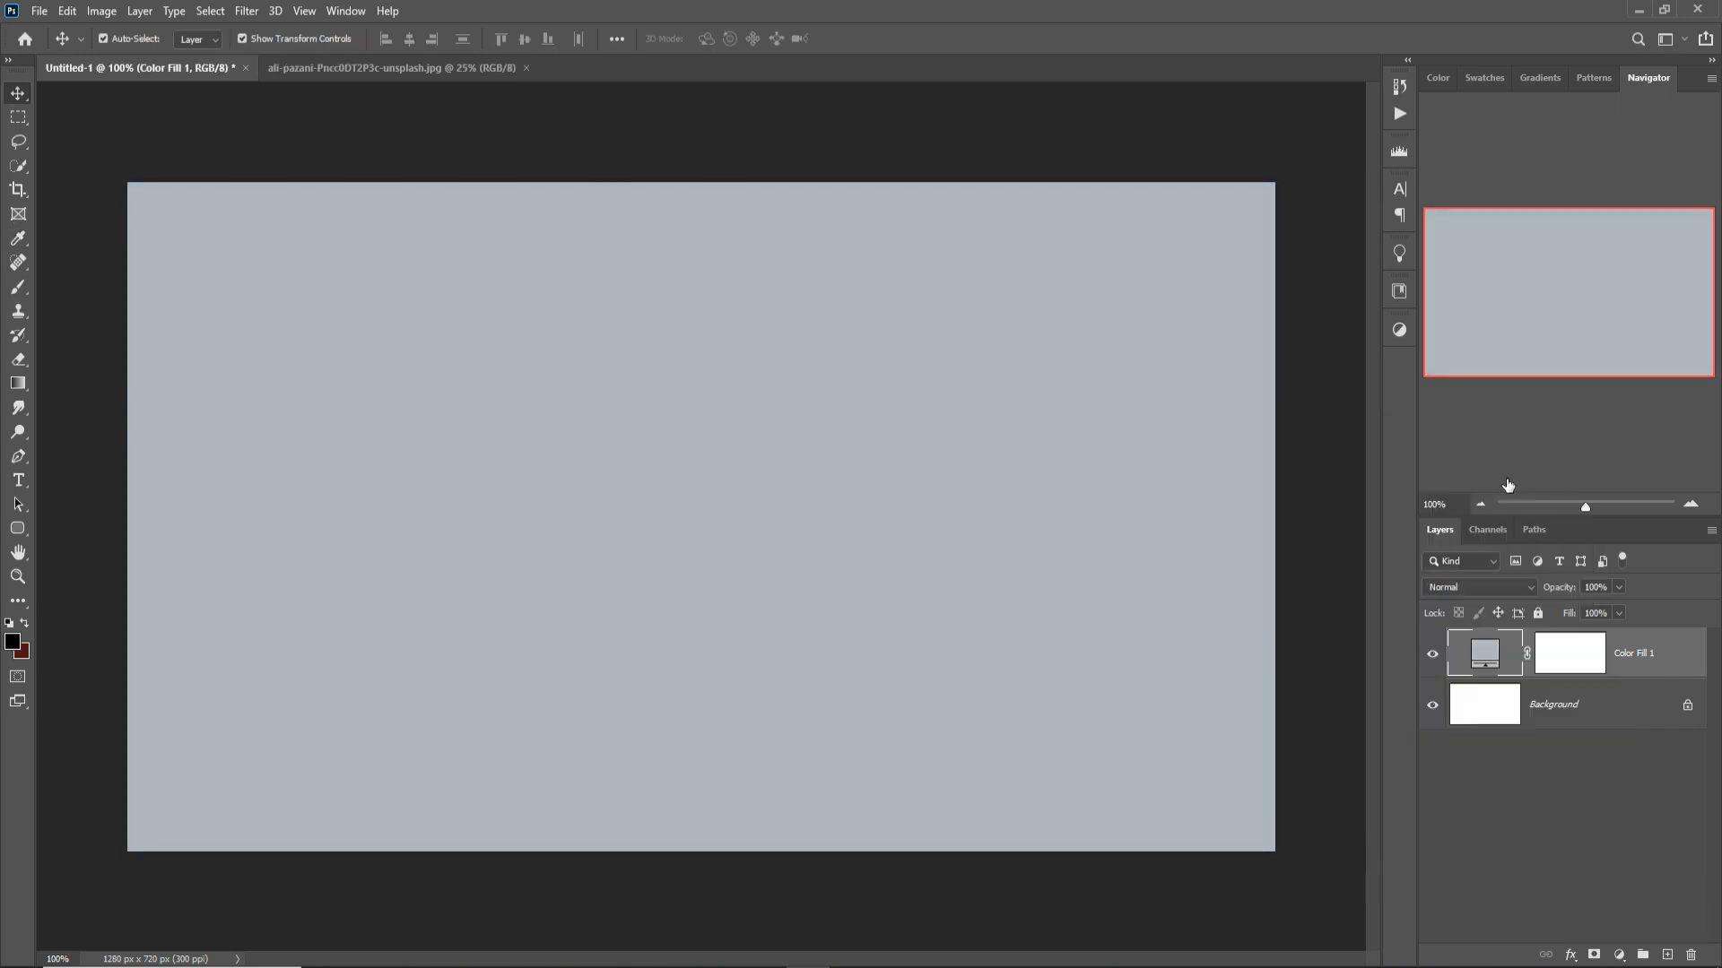
# - Add the text POSTER in white, 18 pt TT Firs Neue Trl DemiBold Italic, on the canvas
pyautogui.click(18, 481)
pyautogui.click(337, 508)
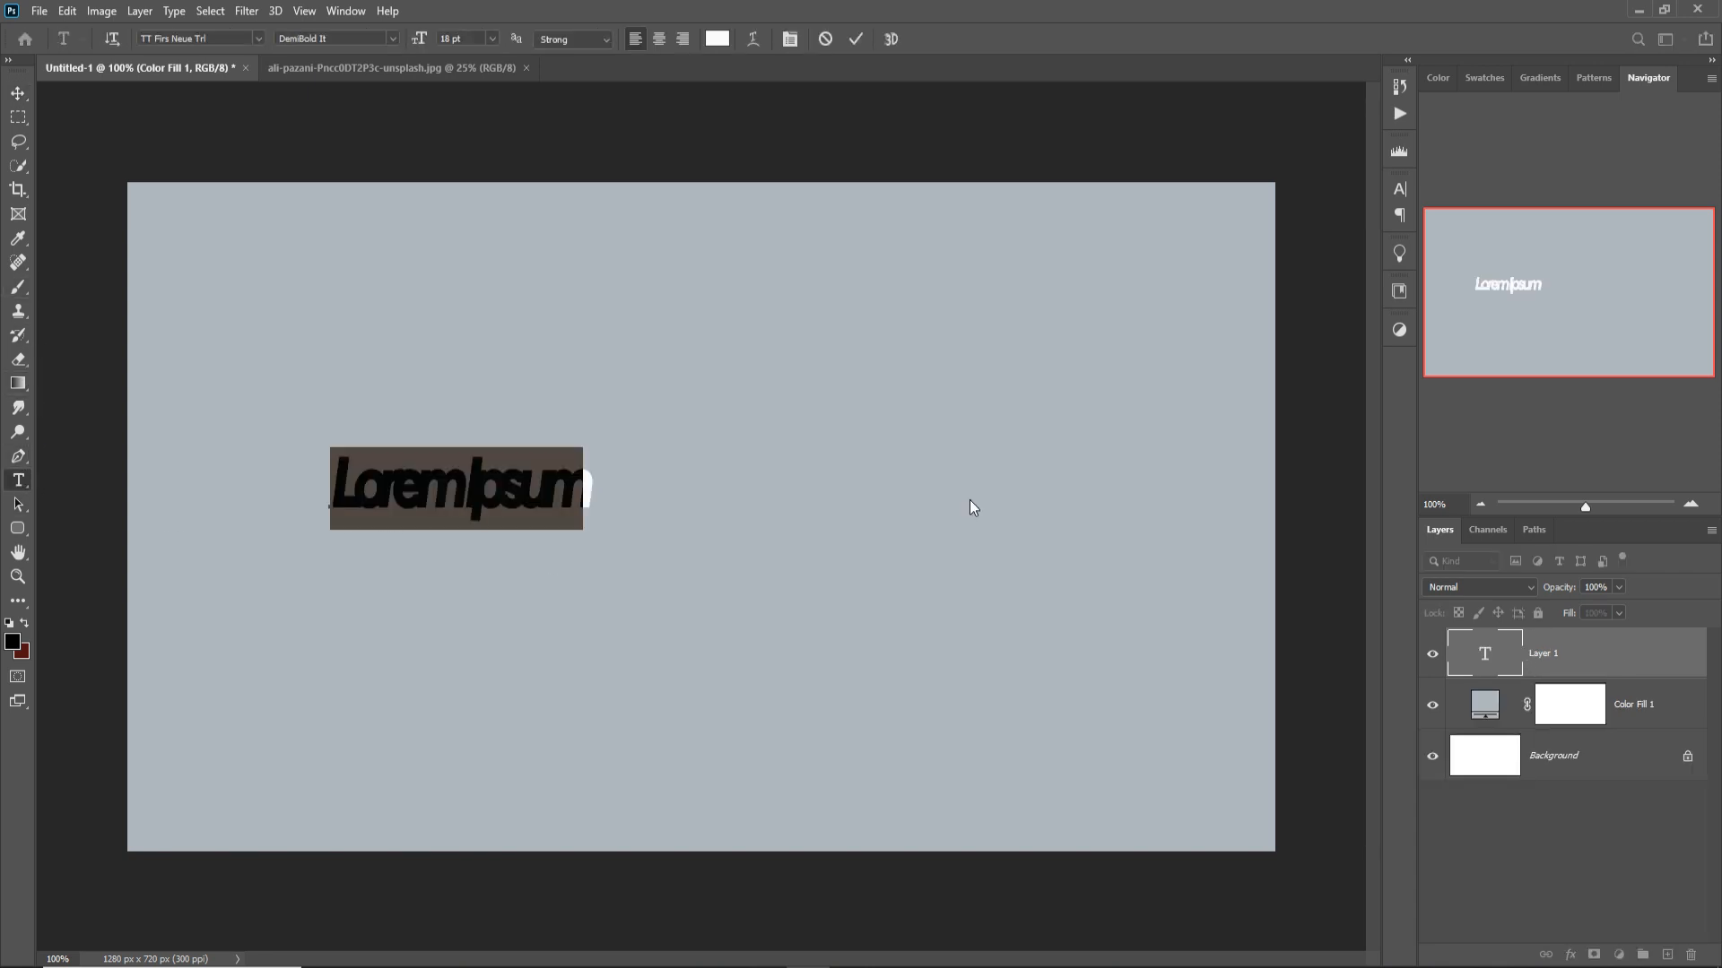
pyautogui.write('POSTER')
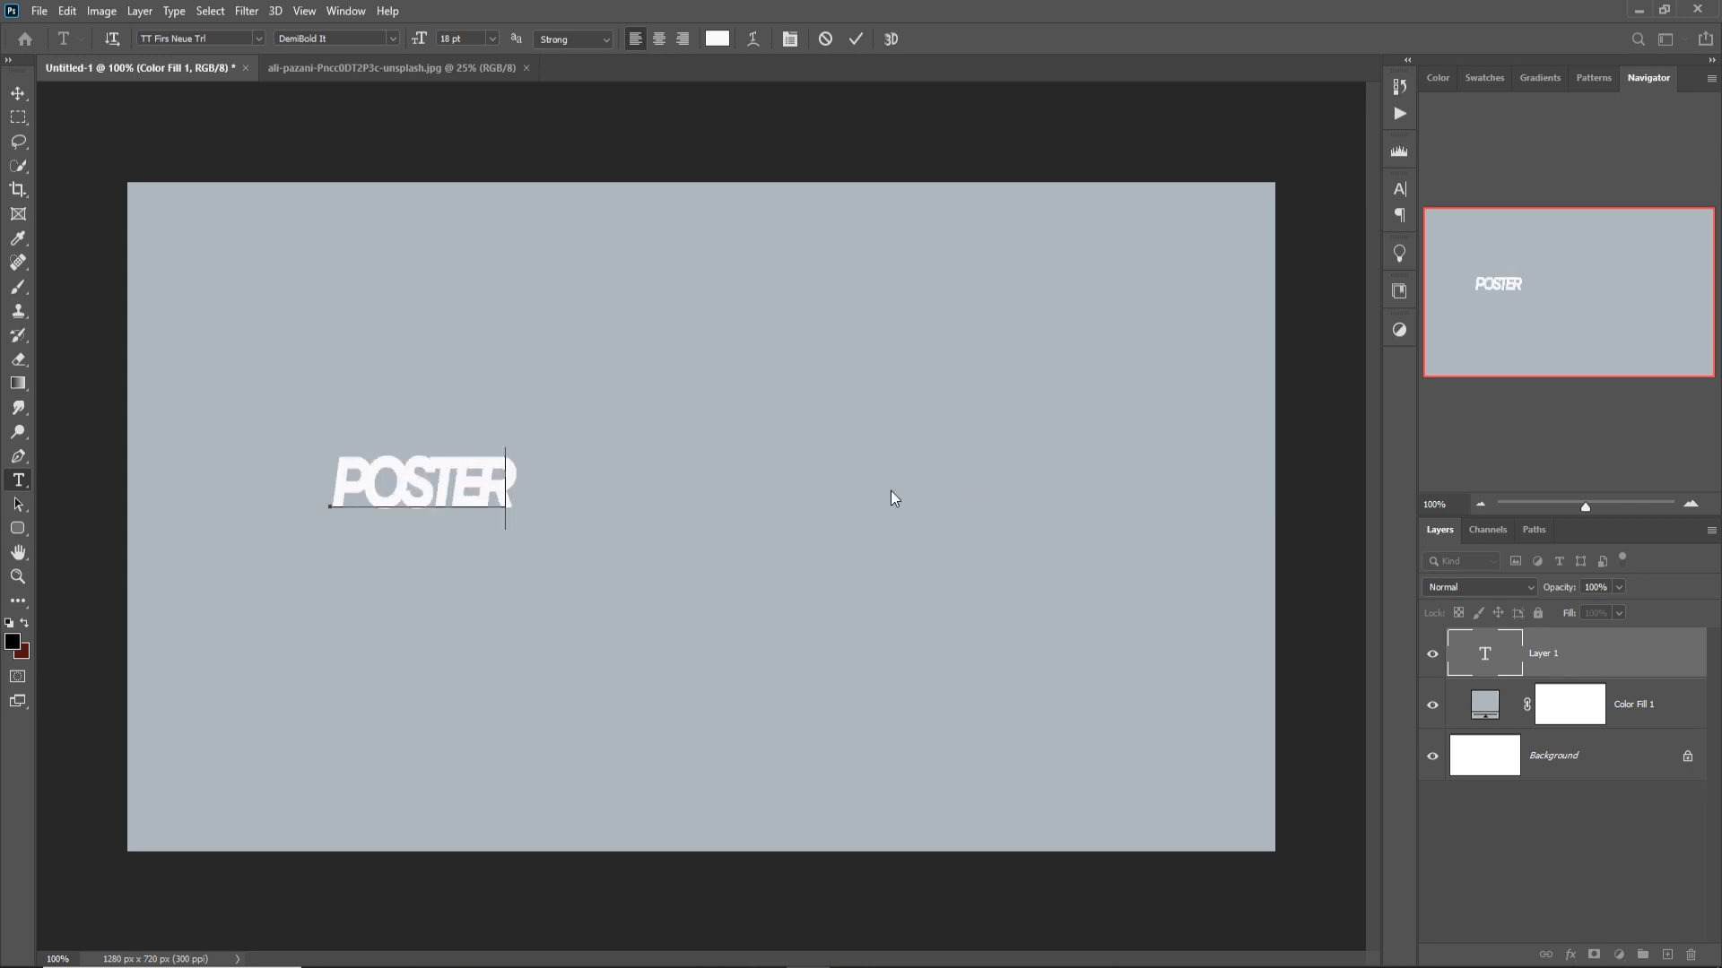
# - Set the tracking of the POSTER text to -120
pyautogui.moveTo(508, 489); pyautogui.dragTo(334, 493)
pyautogui.click(1400, 217)
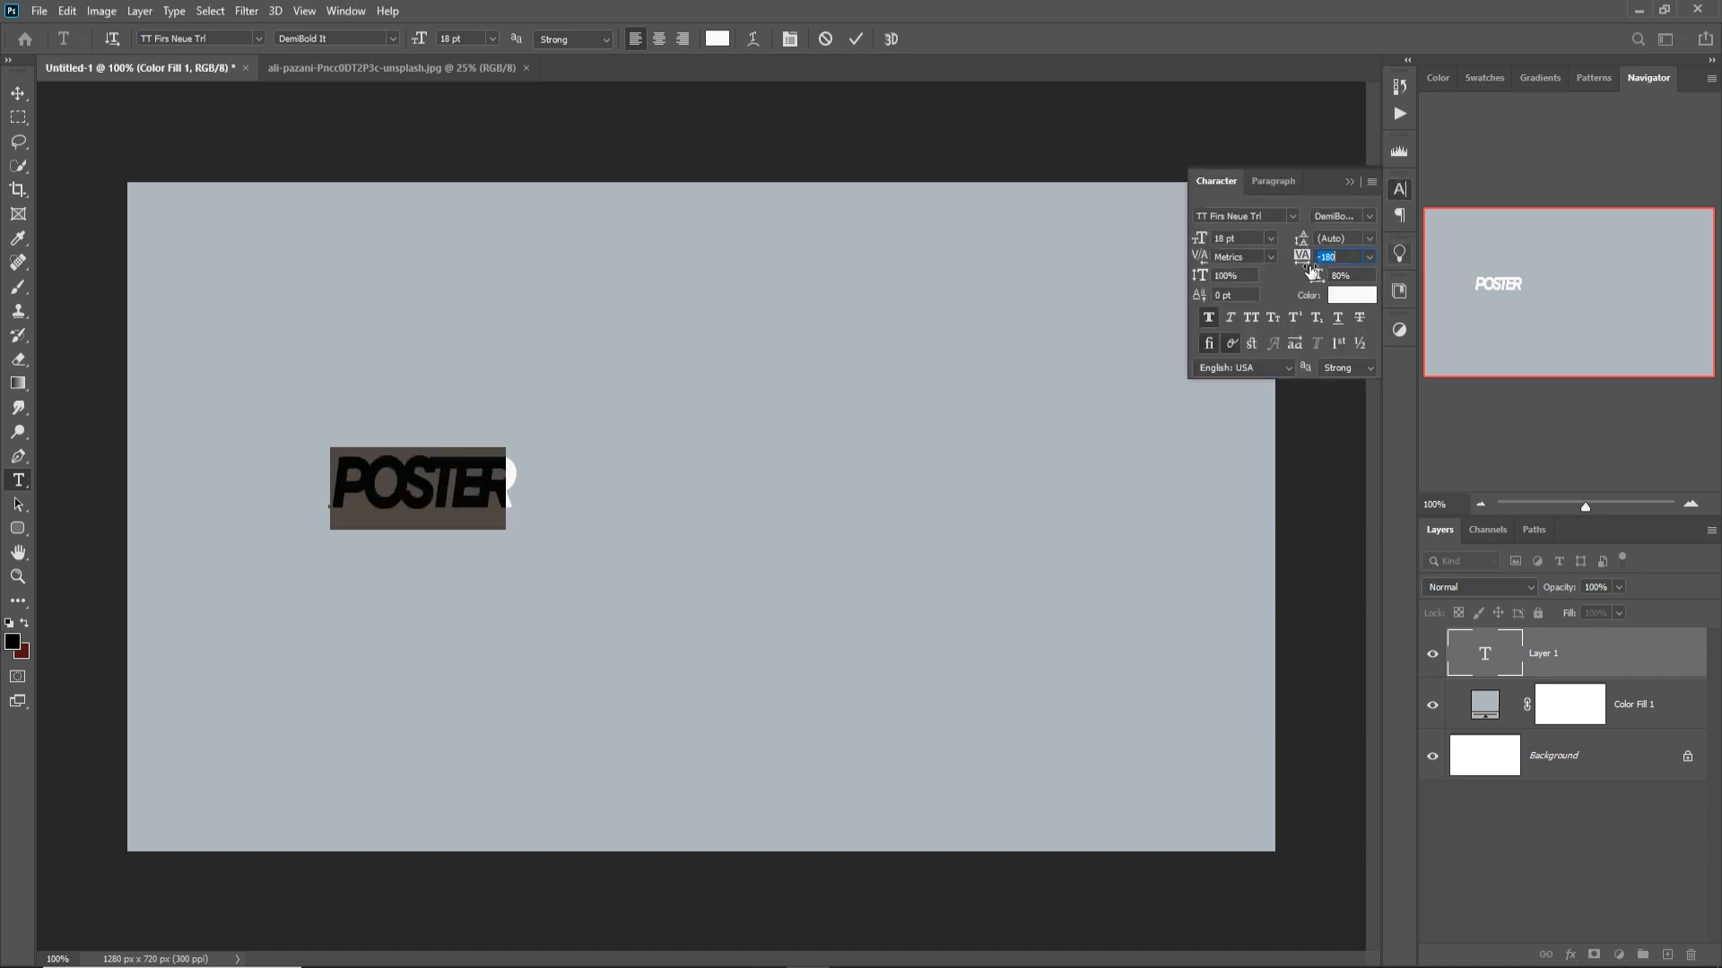
pyautogui.moveTo(1310, 268); pyautogui.dragTo(1314, 269)
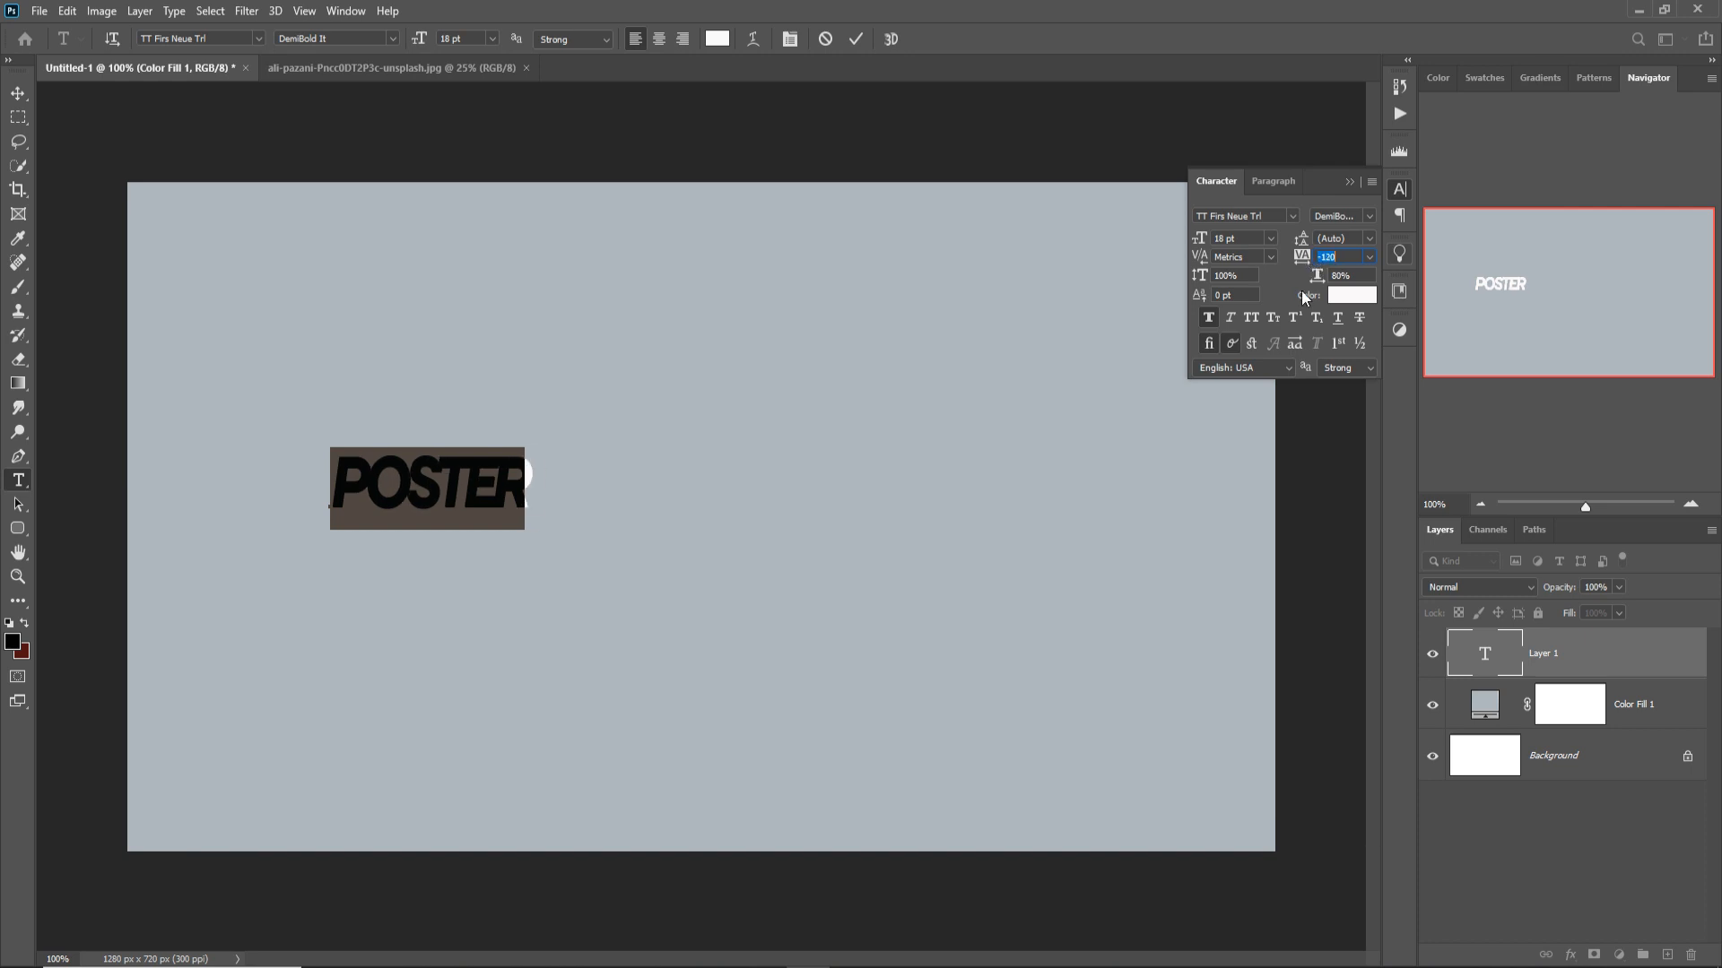
pyautogui.click(1348, 182)
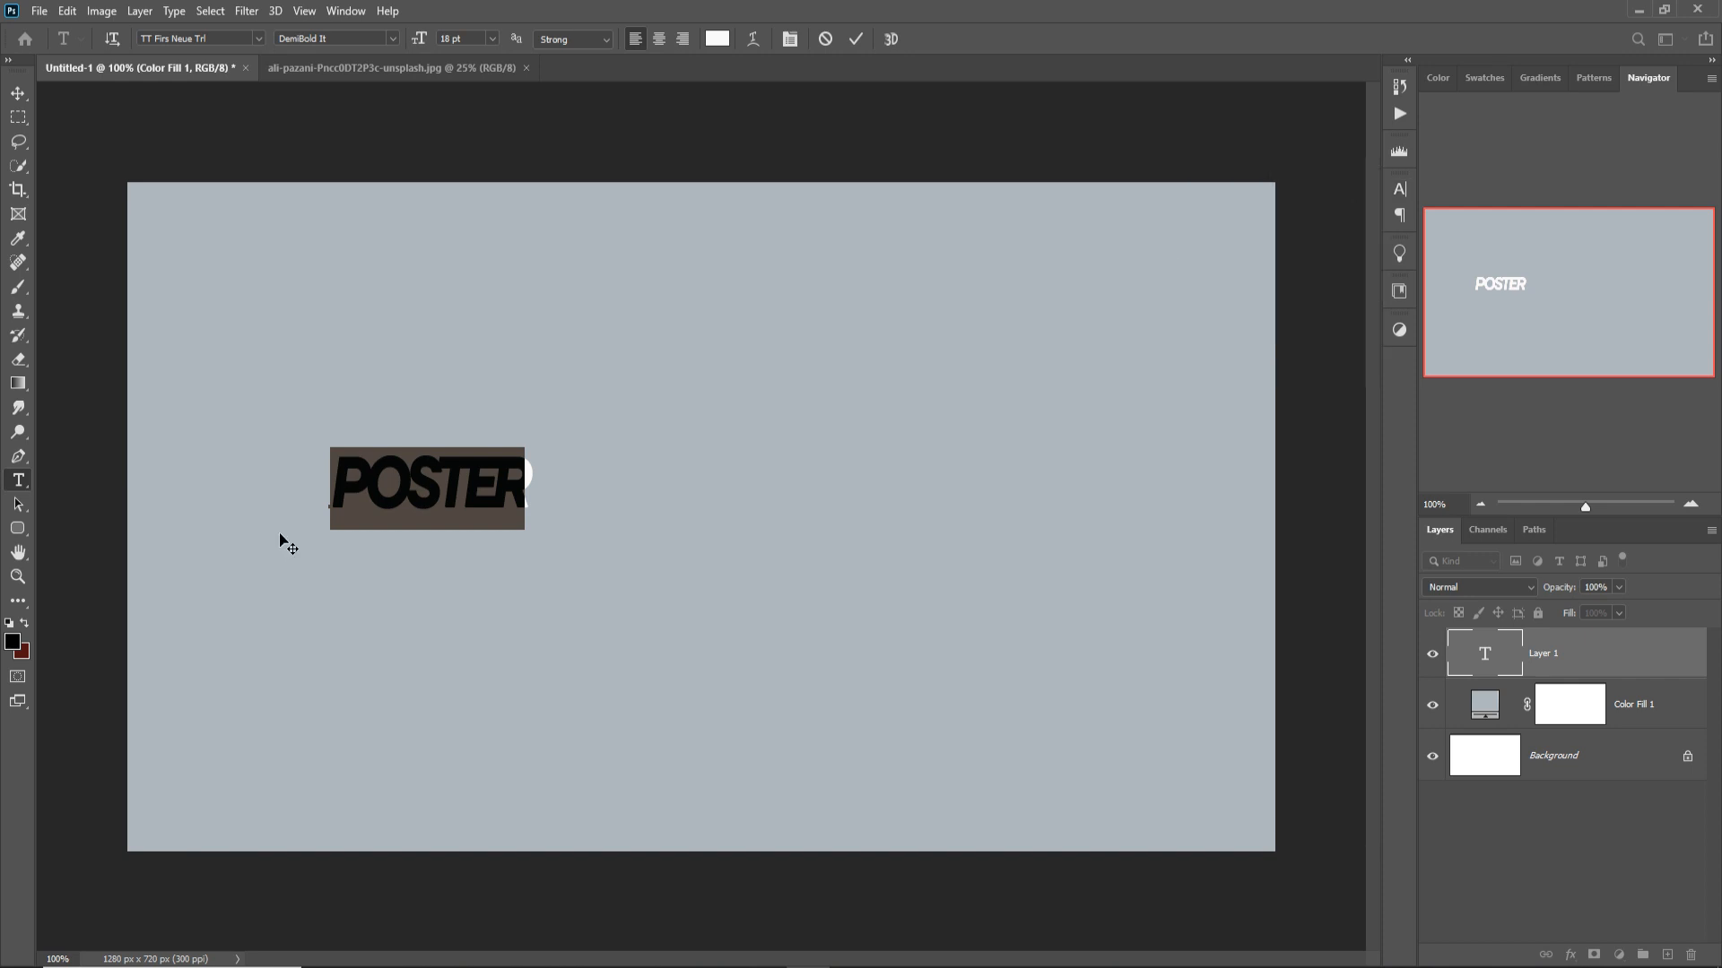
# - Scale the POSTER text to about 277.5% and place it near the middle of the canvas
pyautogui.click(8, 95)
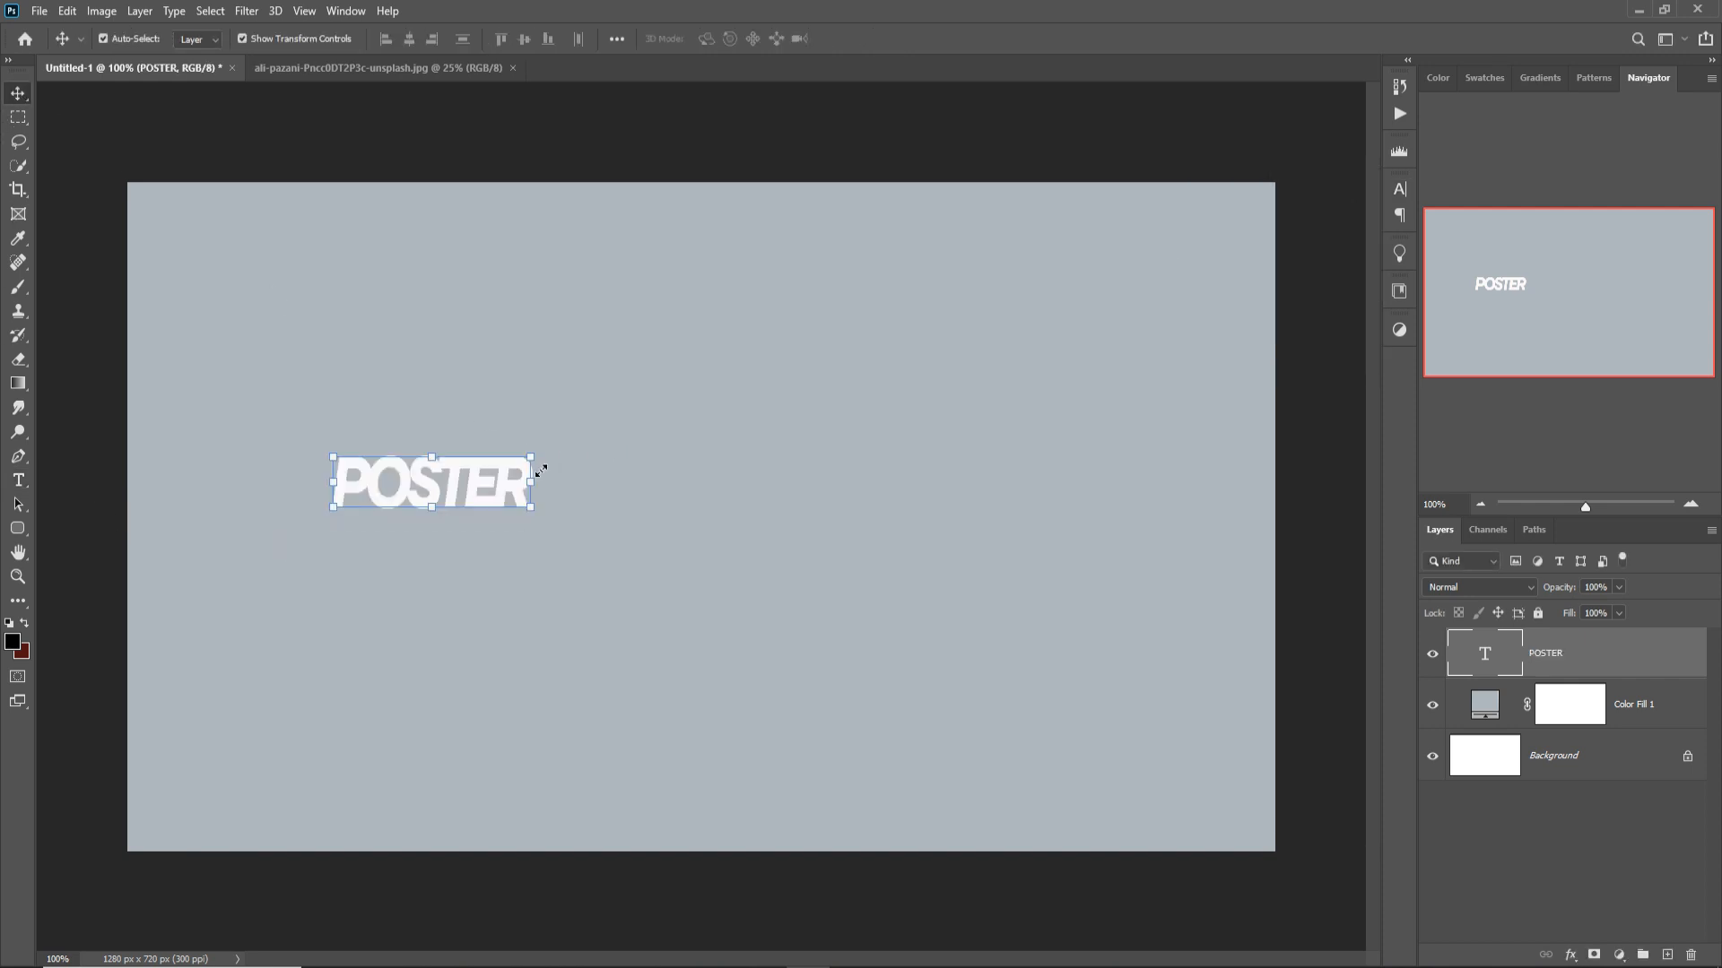
pyautogui.hotkey('ctrl', 't')
pyautogui.moveTo(538, 453); pyautogui.dragTo(903, 528)
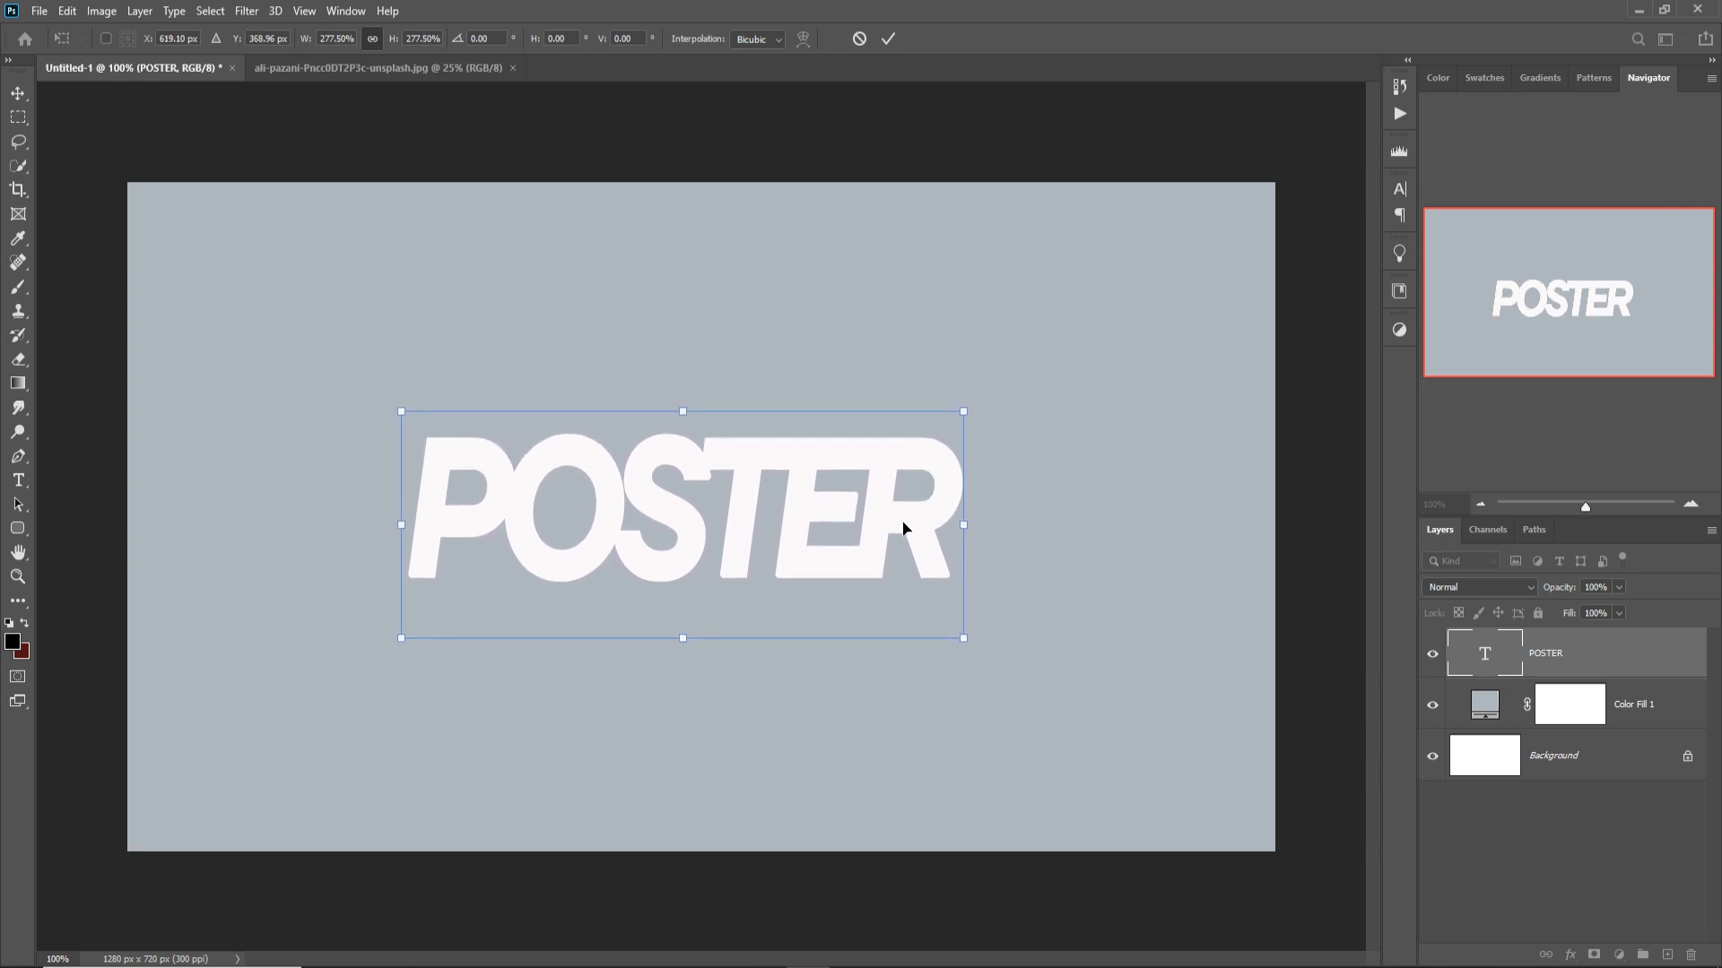
pyautogui.click(888, 38)
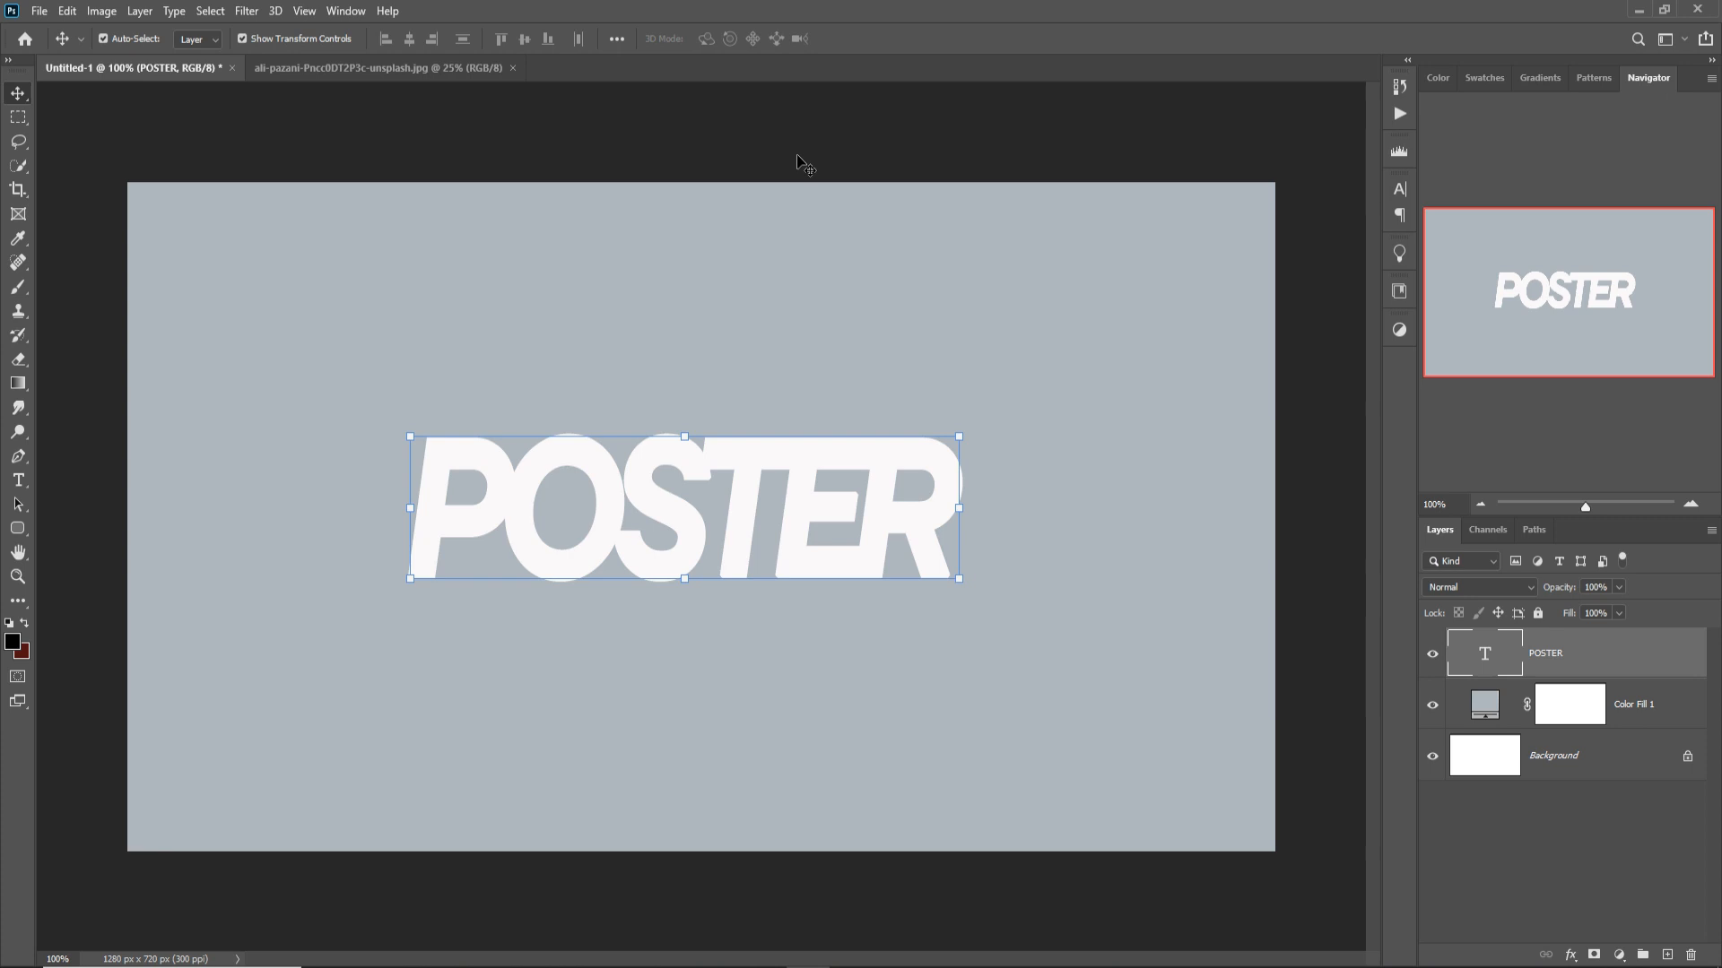
# - Select the man in the portrait photo using automatic subject selection
pyautogui.click(323, 66)
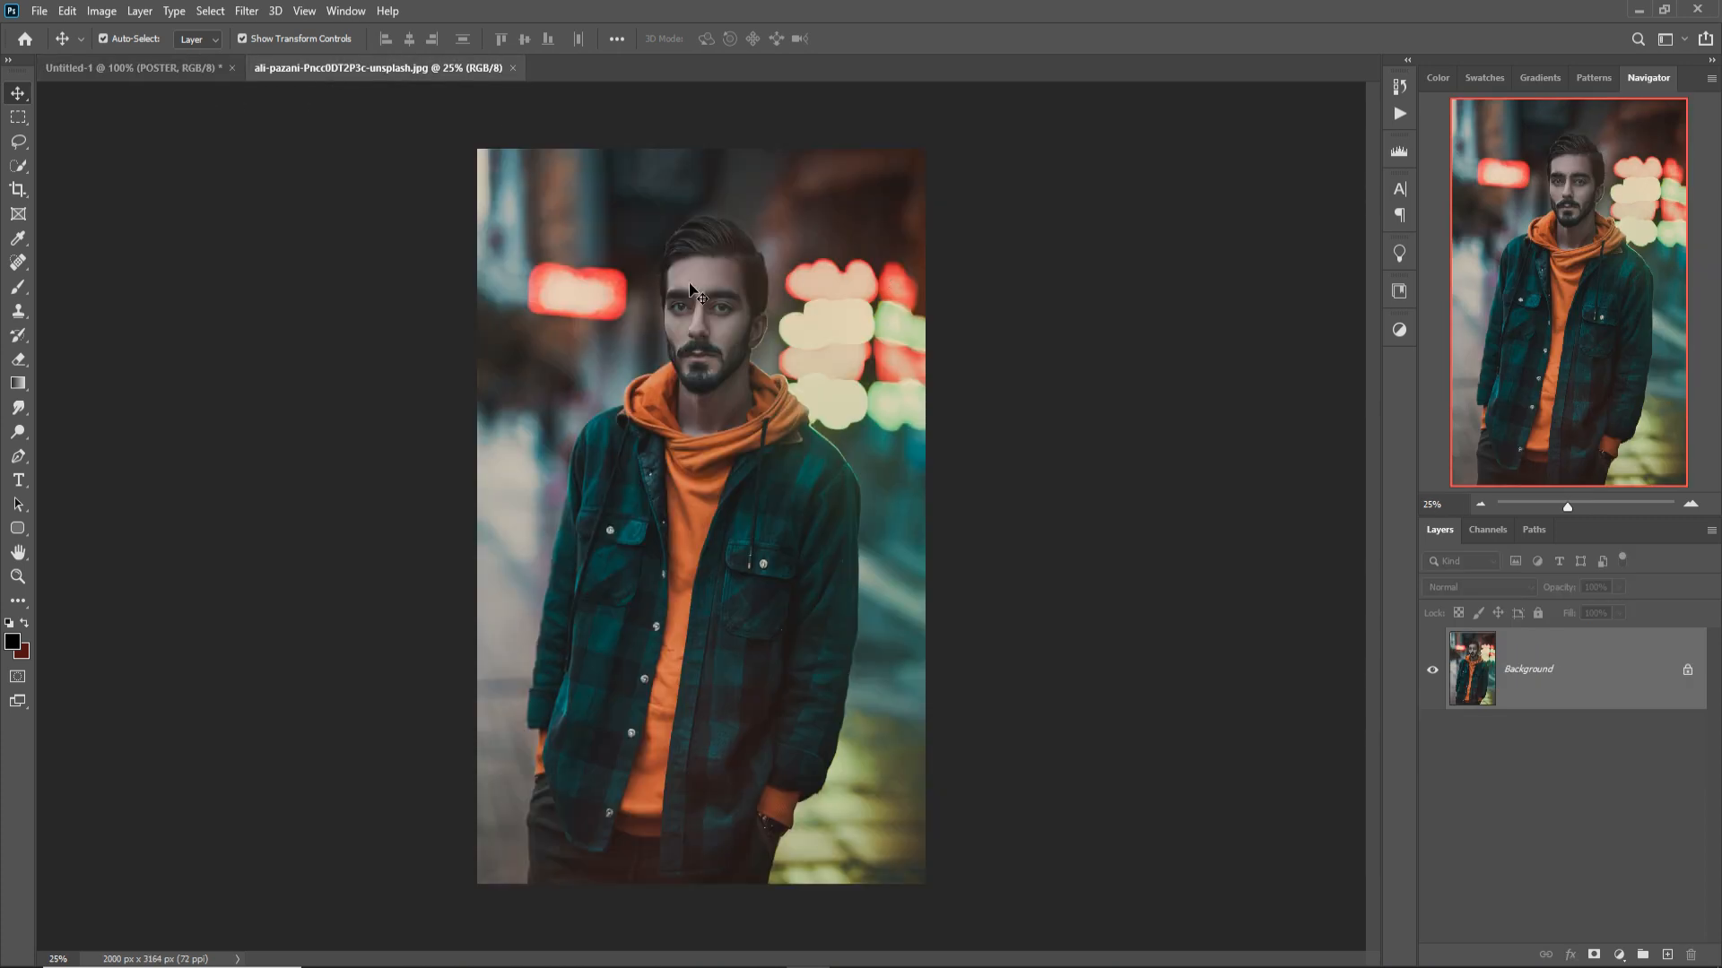
pyautogui.click(212, 12)
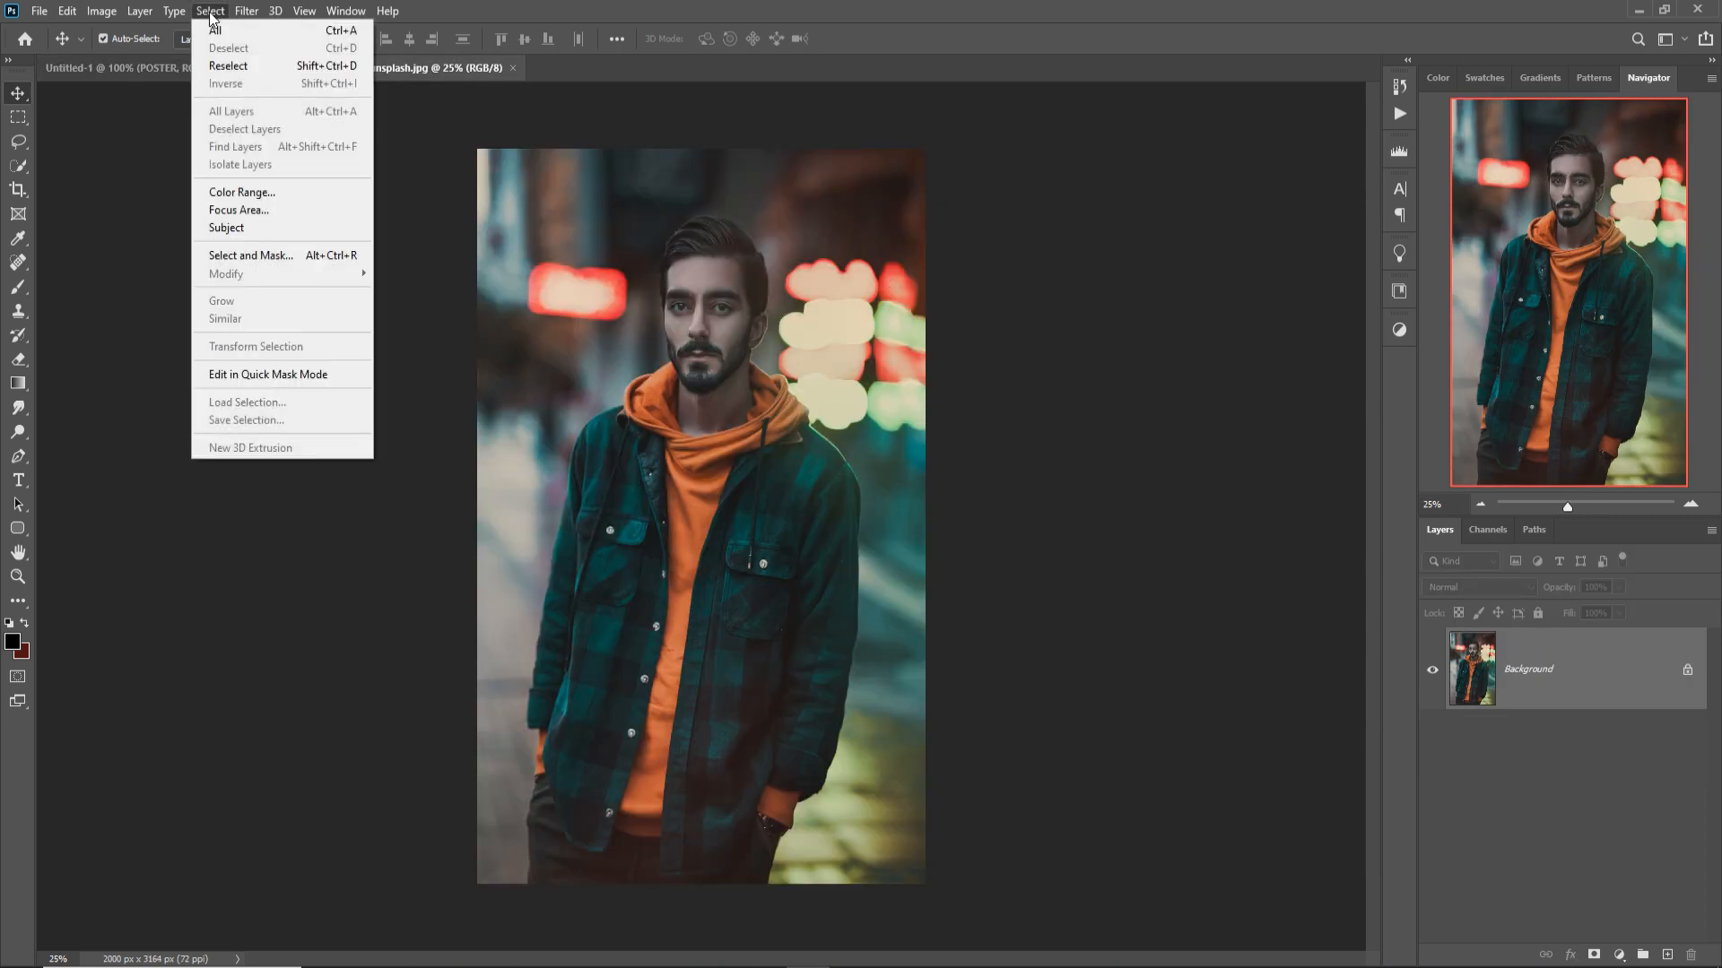
pyautogui.click(256, 230)
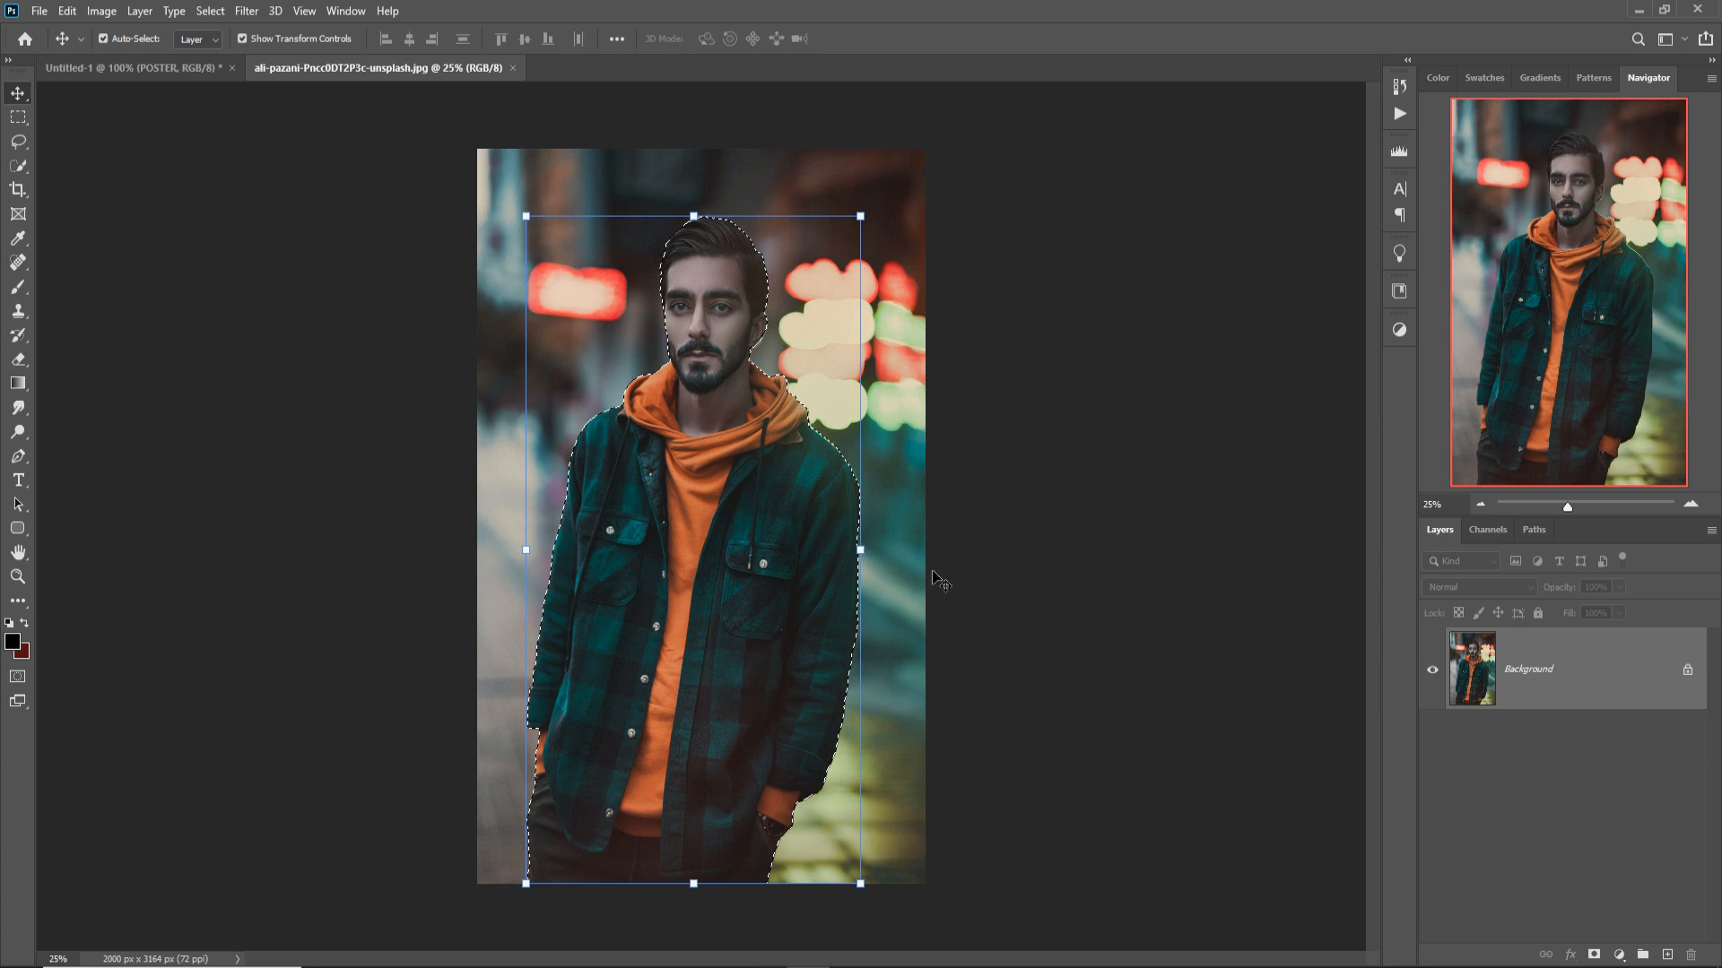
# - Bring the cut-out man into the poster document, scaled to about 25% and rotated about -6.9°, in front of the lettering
pyautogui.moveTo(315, 67); pyautogui.dragTo(981, 215)
pyautogui.moveTo(1215, 613); pyautogui.dragTo(835, 521)
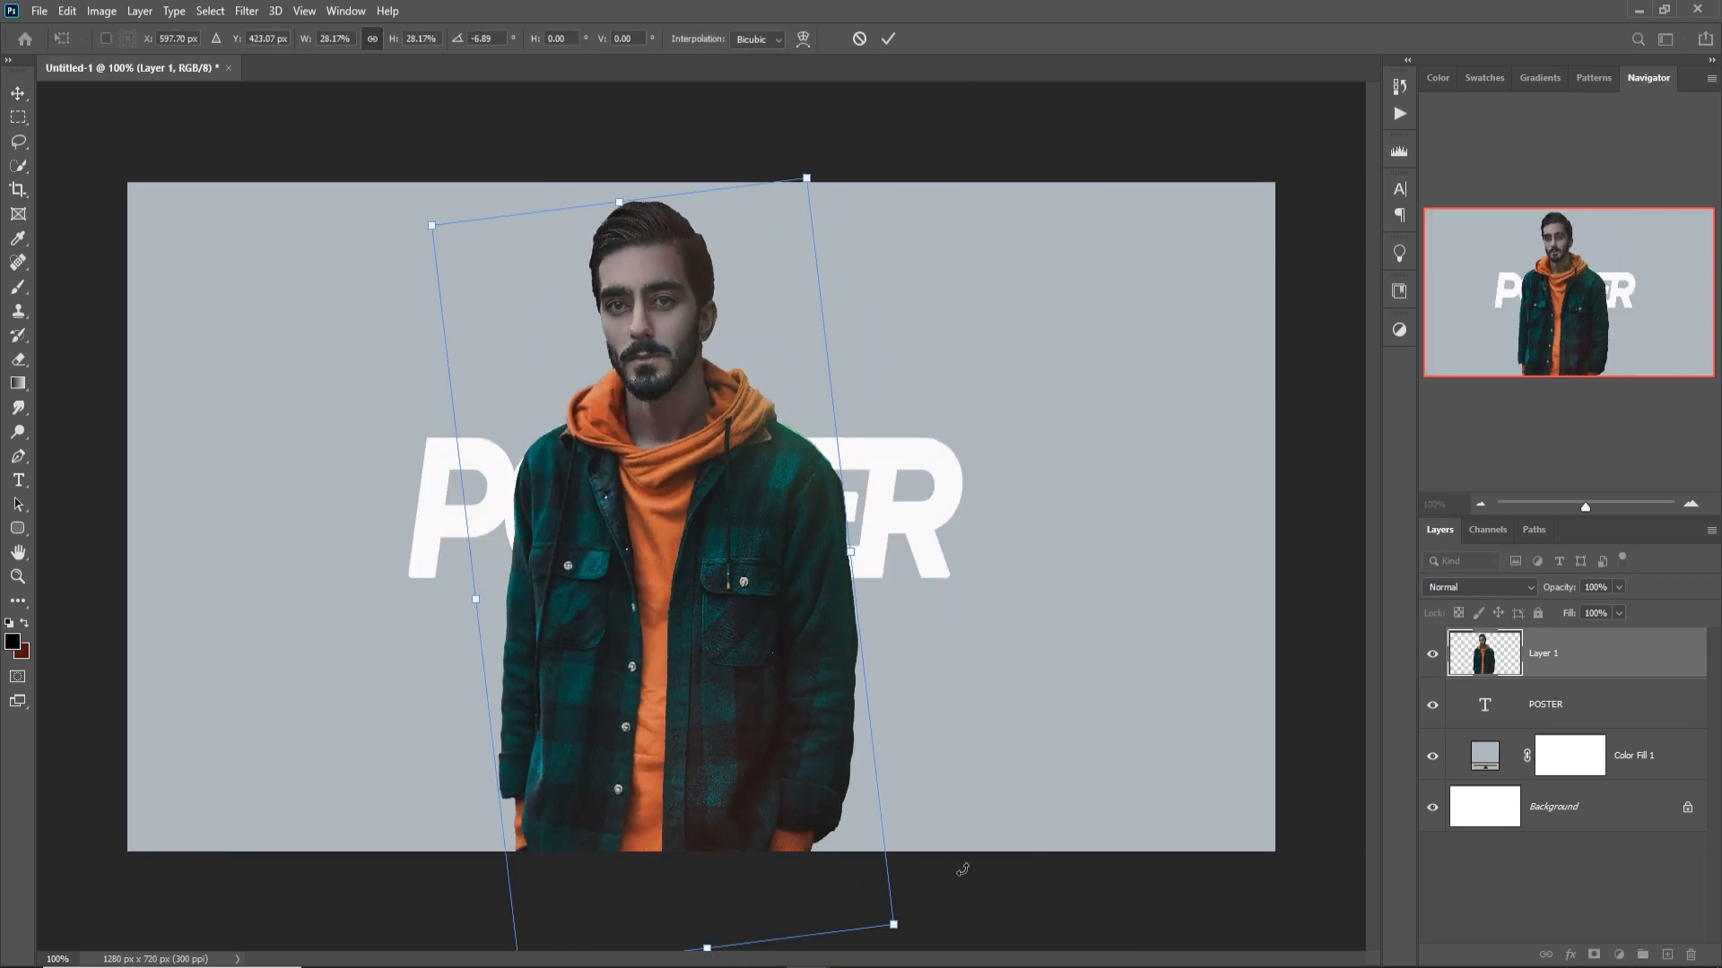
pyautogui.moveTo(957, 868); pyautogui.dragTo(884, 746)
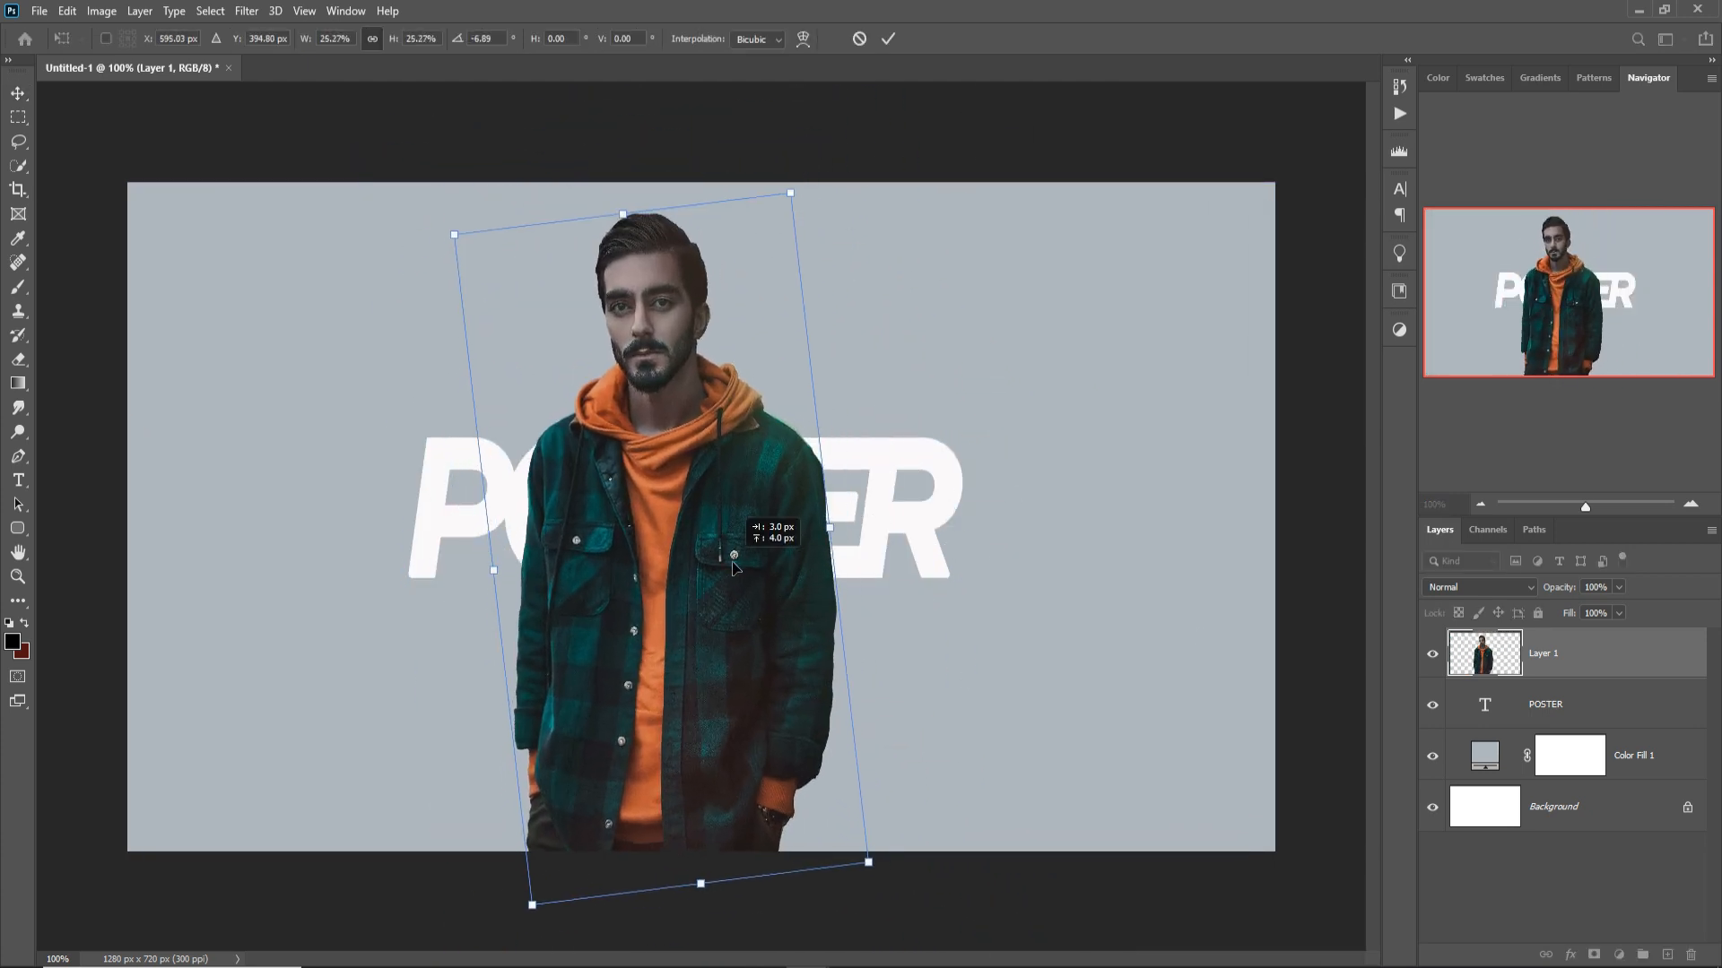
pyautogui.press('Return')
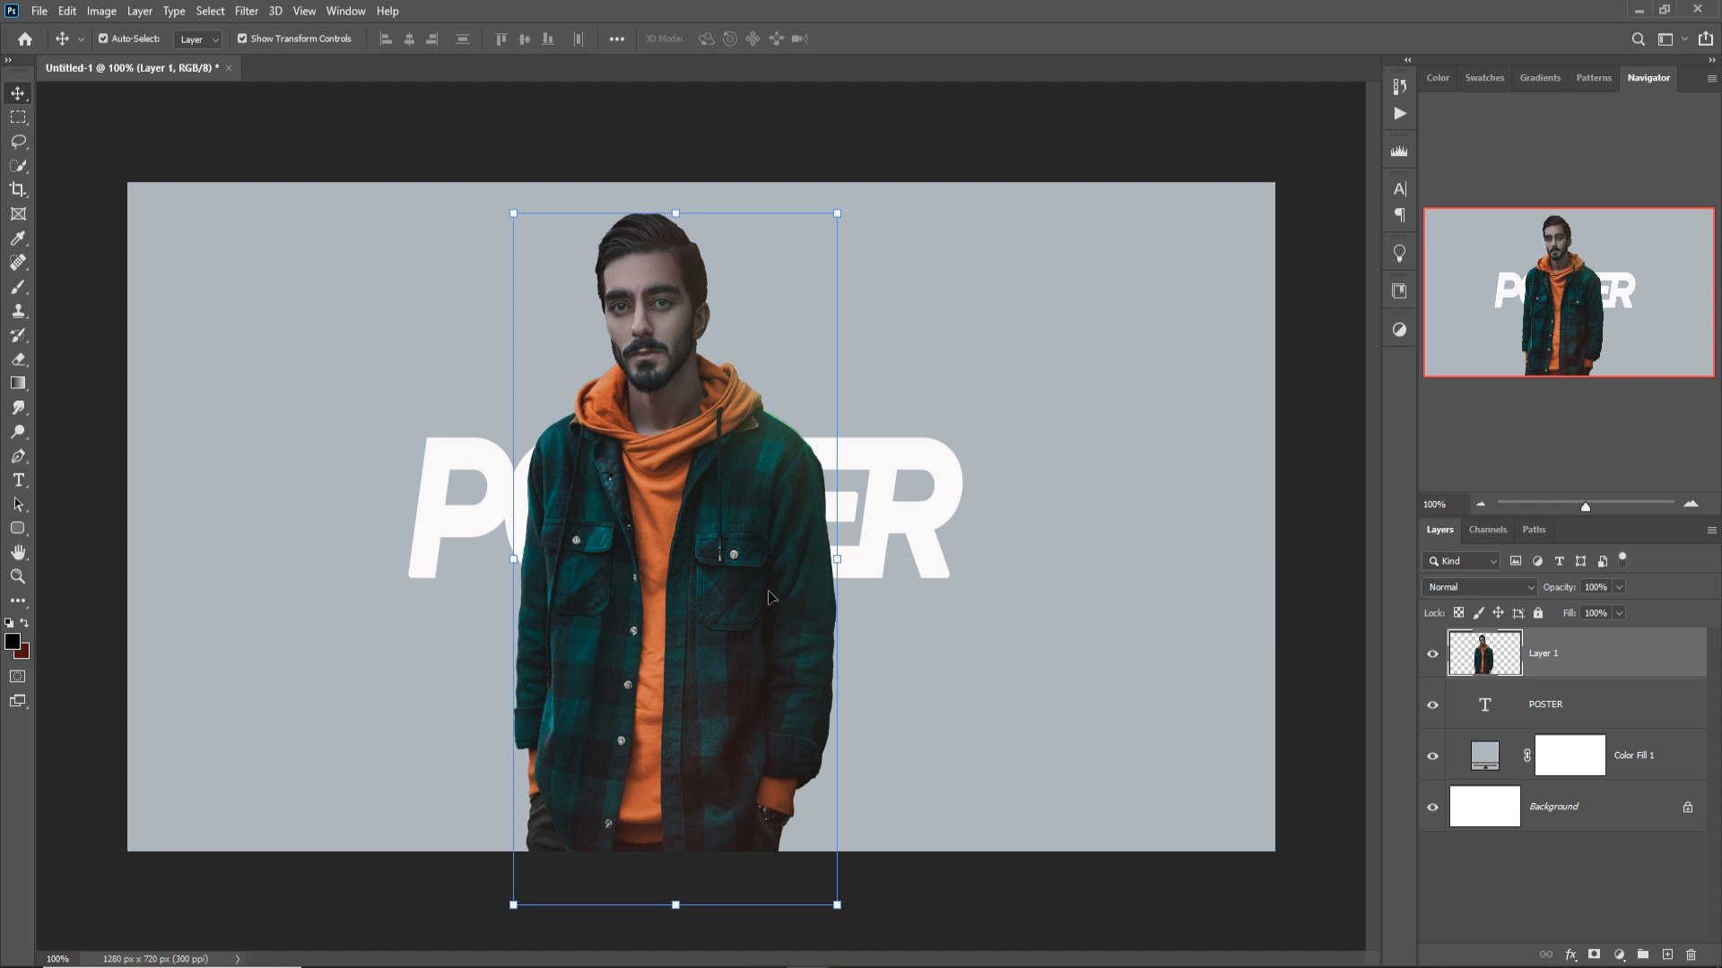
# - Add an empty layer beneath the man's layer and merge it with the POSTER text layer
pyautogui.click(1668, 954)
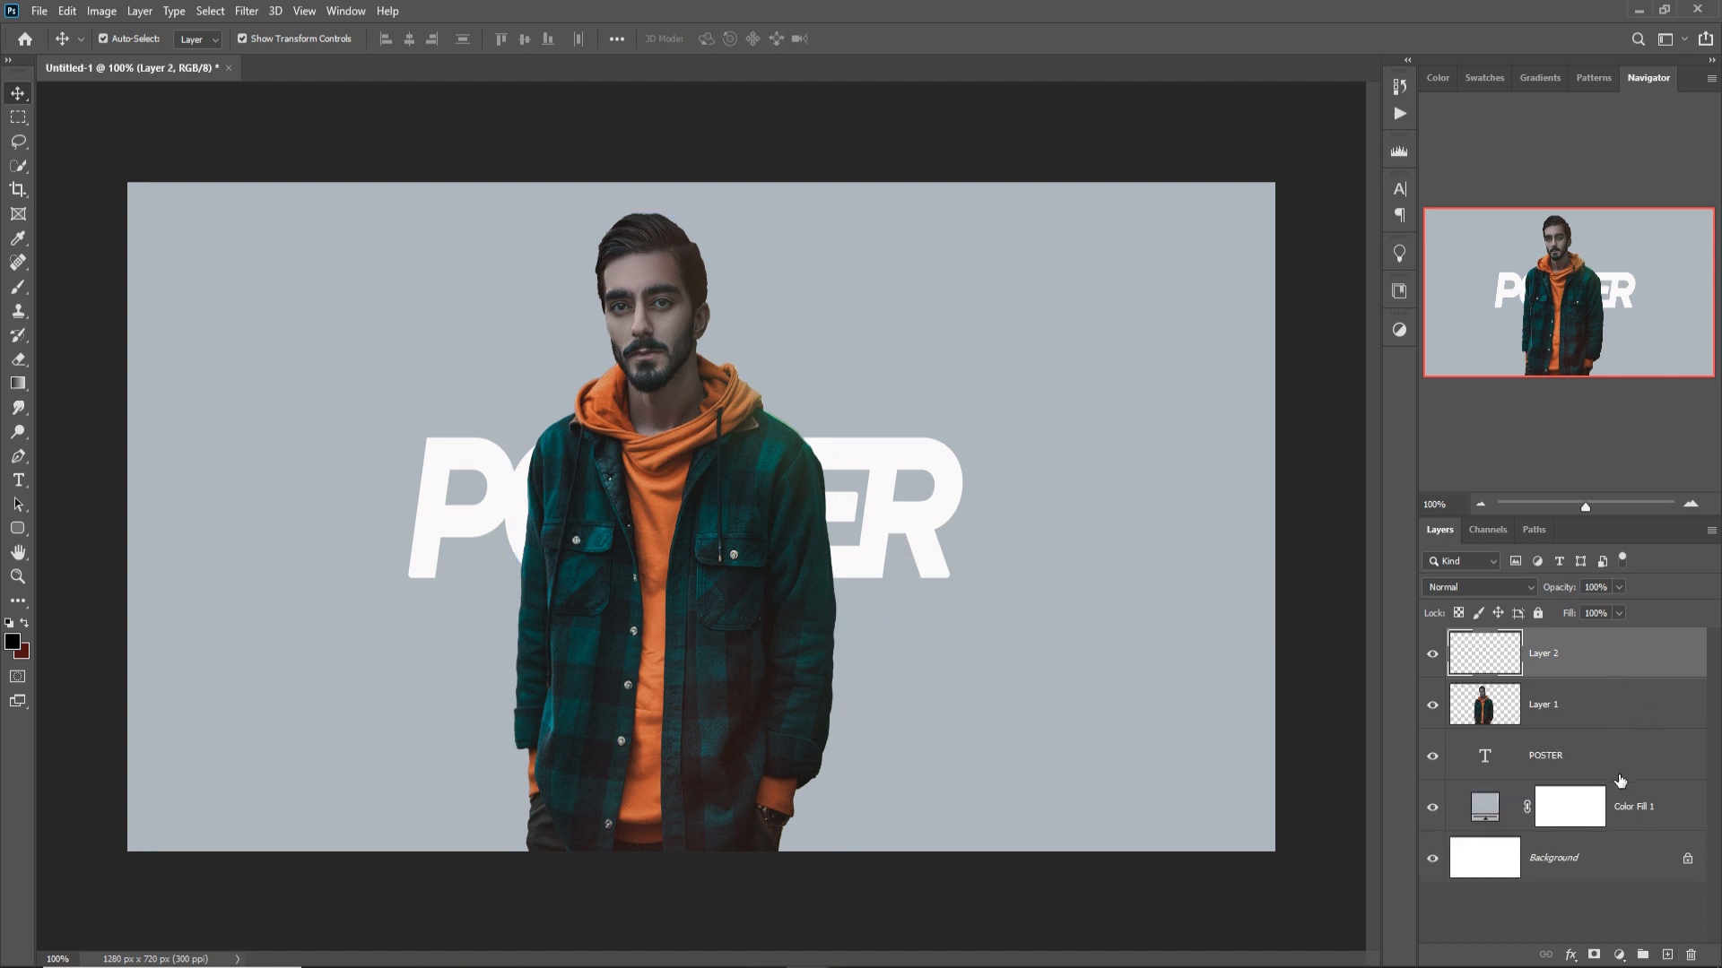
pyautogui.moveTo(1600, 667); pyautogui.dragTo(1605, 744)
pyautogui.keyDown('ctrl'); pyautogui.click(1605, 749); pyautogui.keyUp('ctrl')
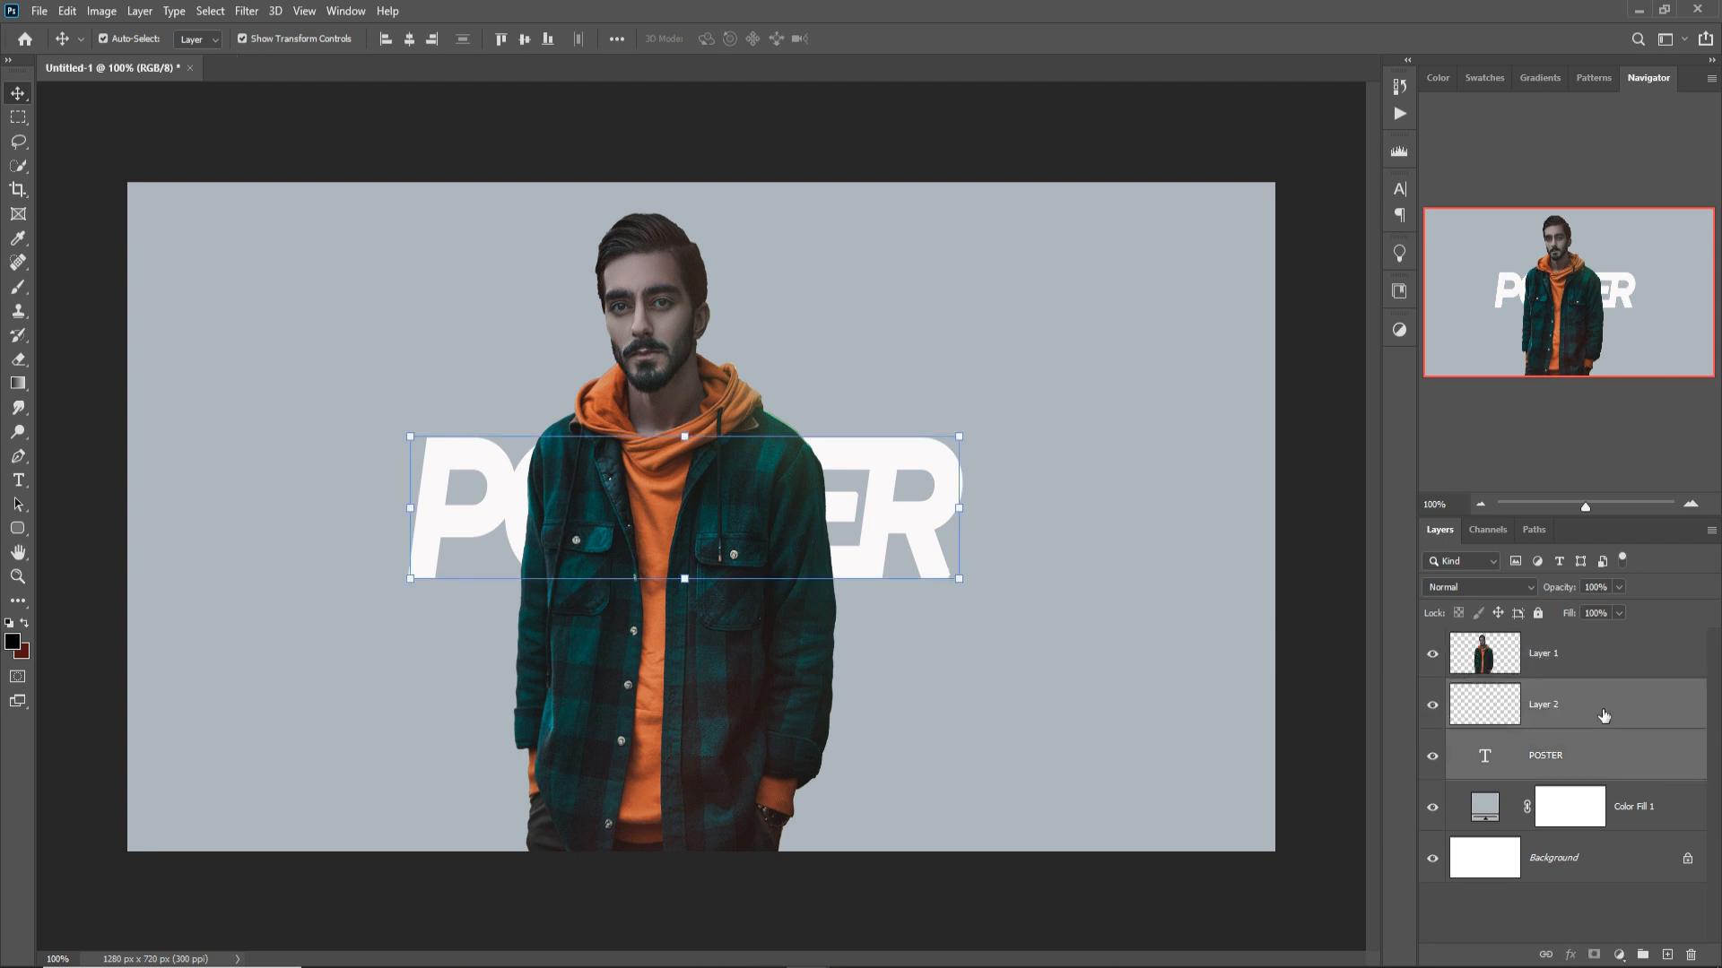
pyautogui.rightClick(1596, 703)
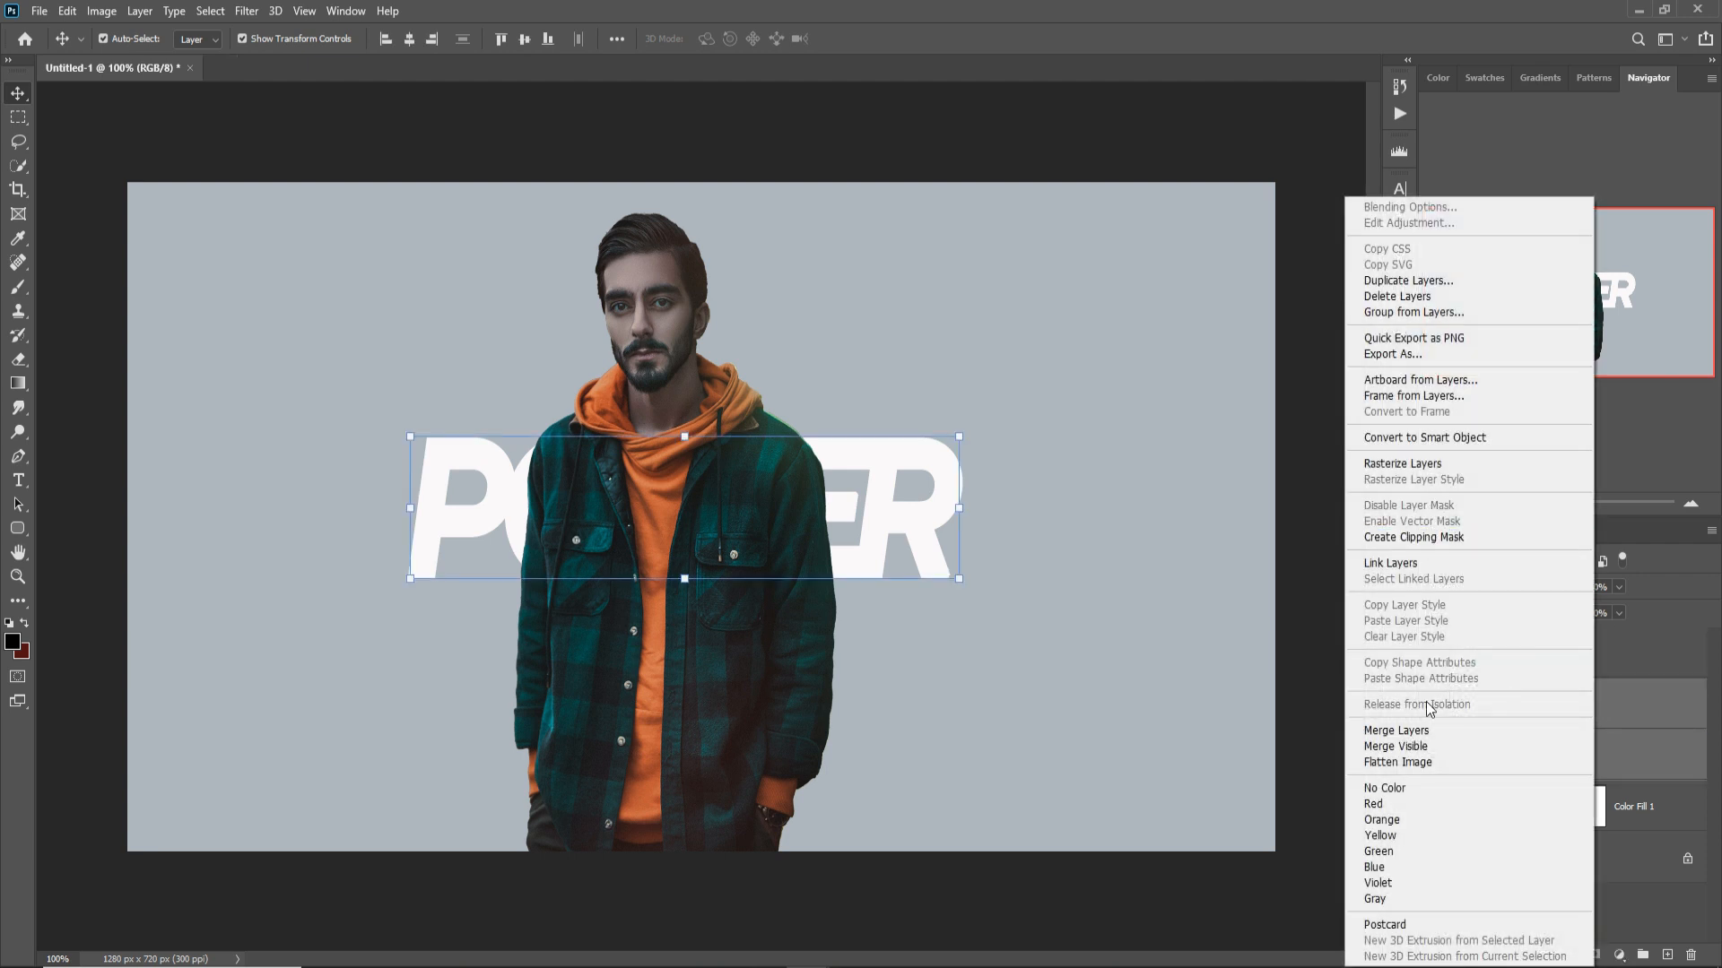
pyautogui.click(1424, 730)
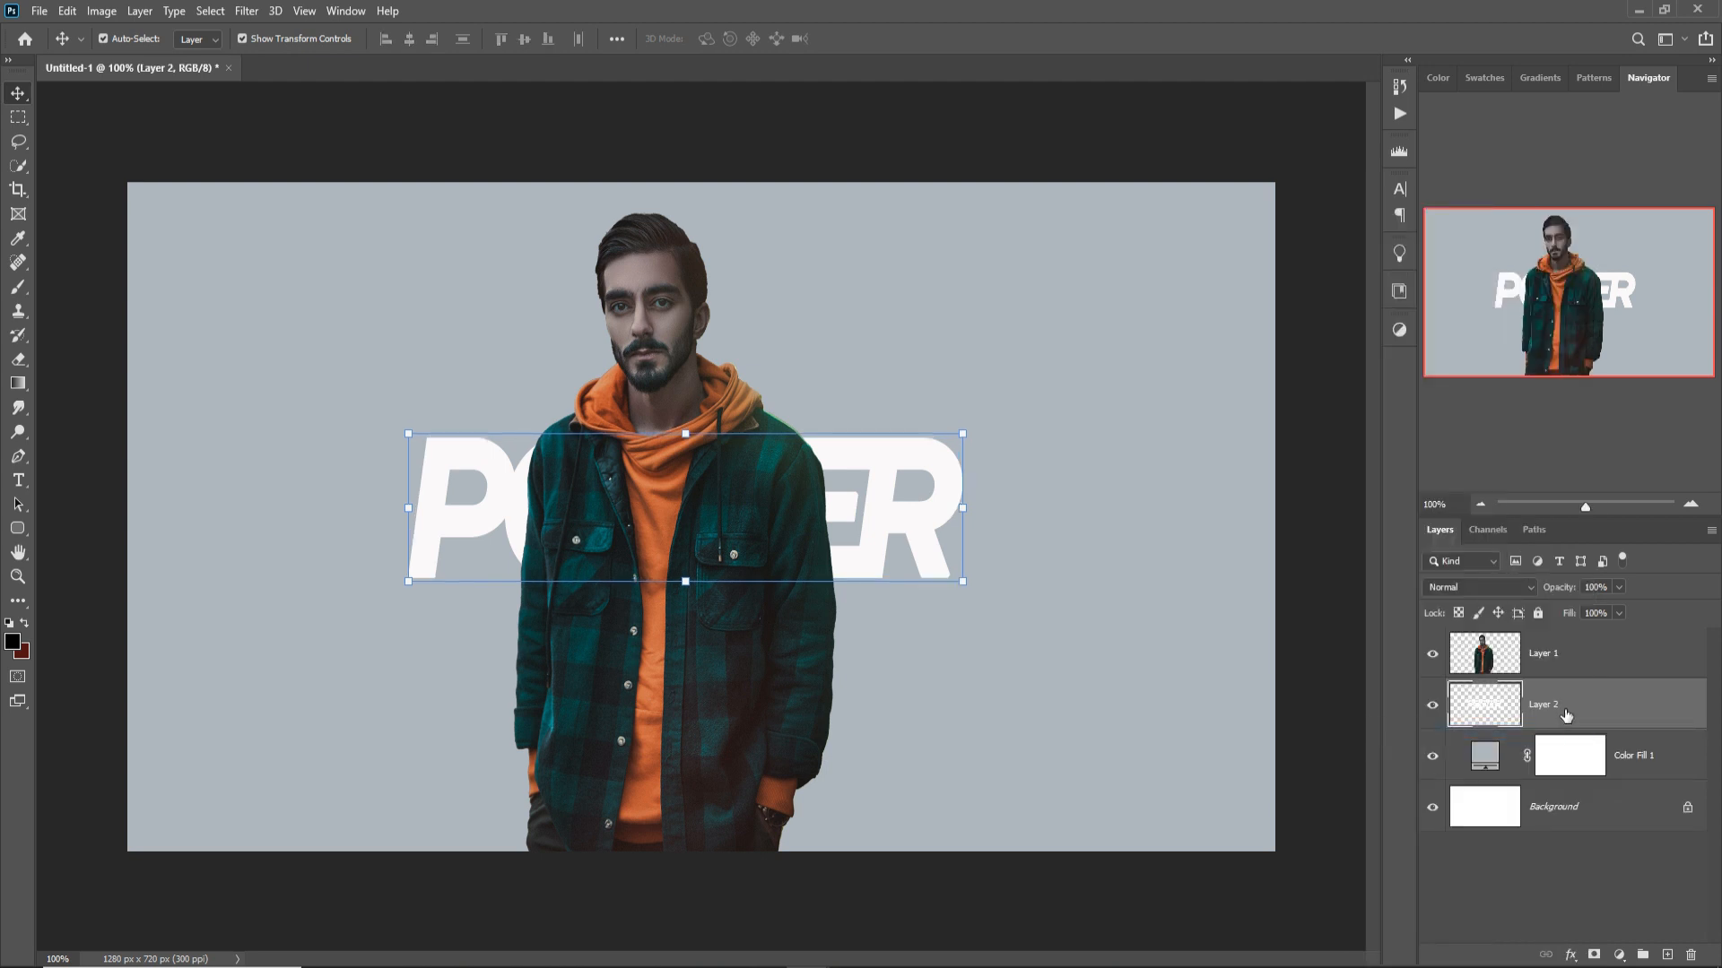
# - Select the letter shapes of POSTER on the merged Layer 2
pyautogui.click(18, 166)
pyautogui.moveTo(385, 449)
pyautogui.mouseDown()
pyautogui.moveTo(411, 481)
pyautogui.moveTo(1007, 481)
pyautogui.moveTo(408, 609)
pyautogui.mouseUp()
pyautogui.hotkey('ctrl', 'a')
pyautogui.hotkey('ctrl', 'Up')
pyautogui.hotkey('ctrl', 'Down')
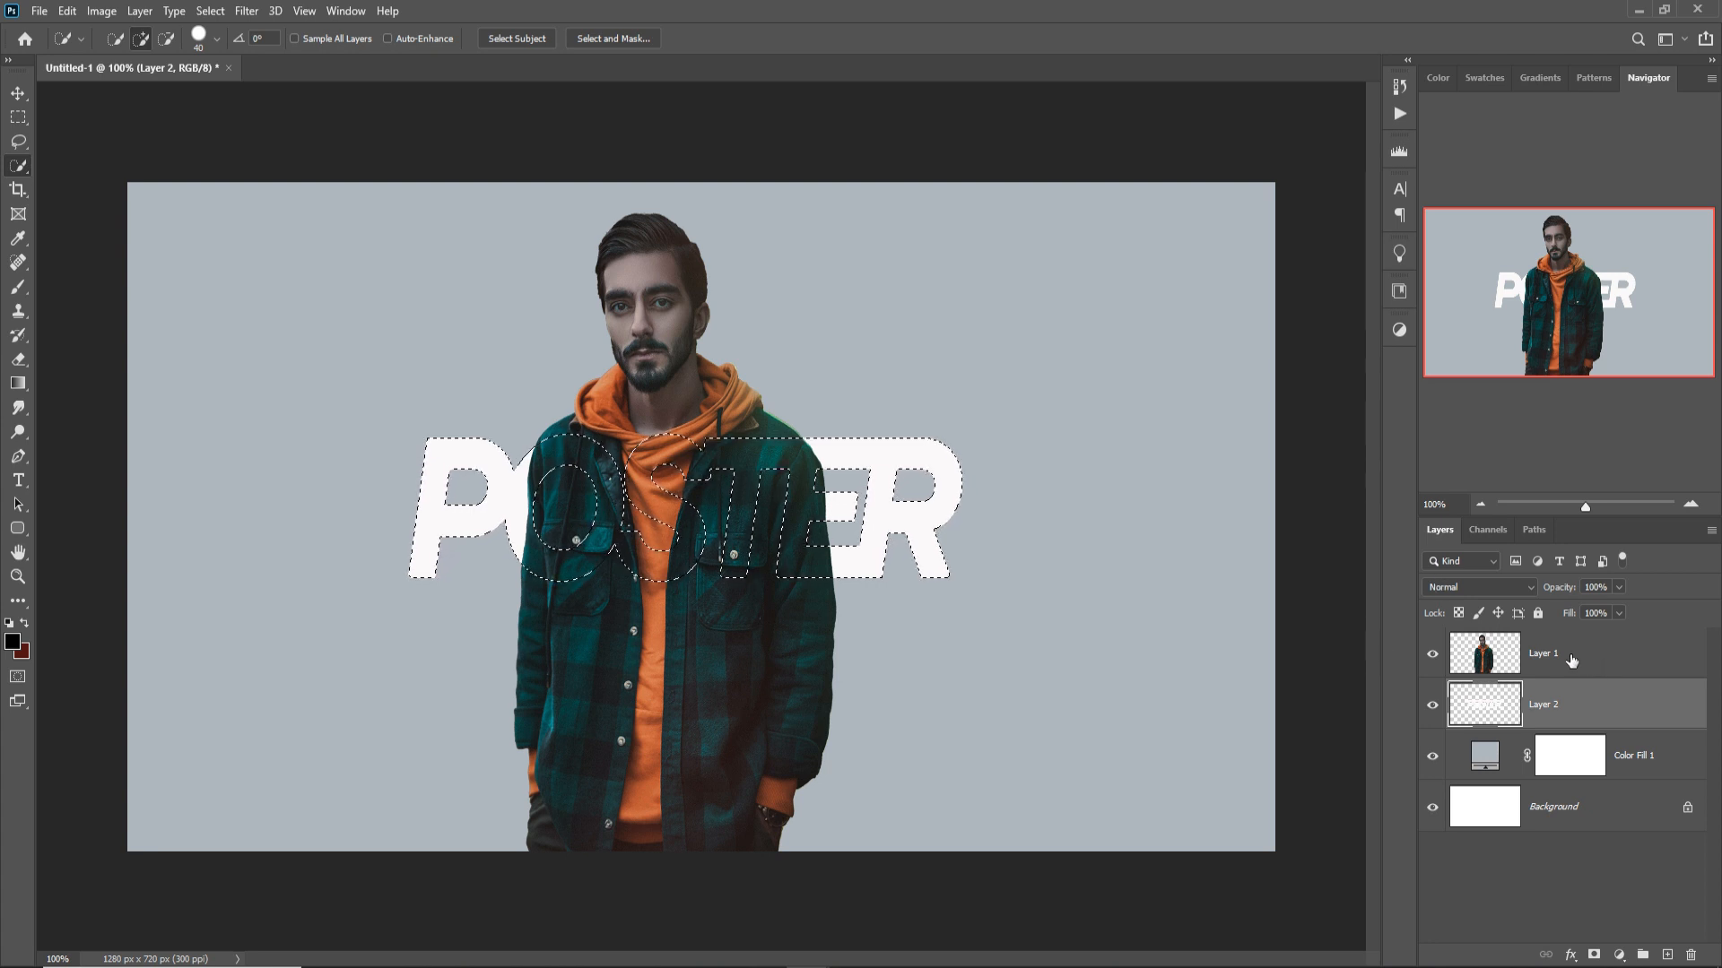
# - Duplicate Layer 1, which holds the man, as Layer 1 copy
pyautogui.click(1571, 660)
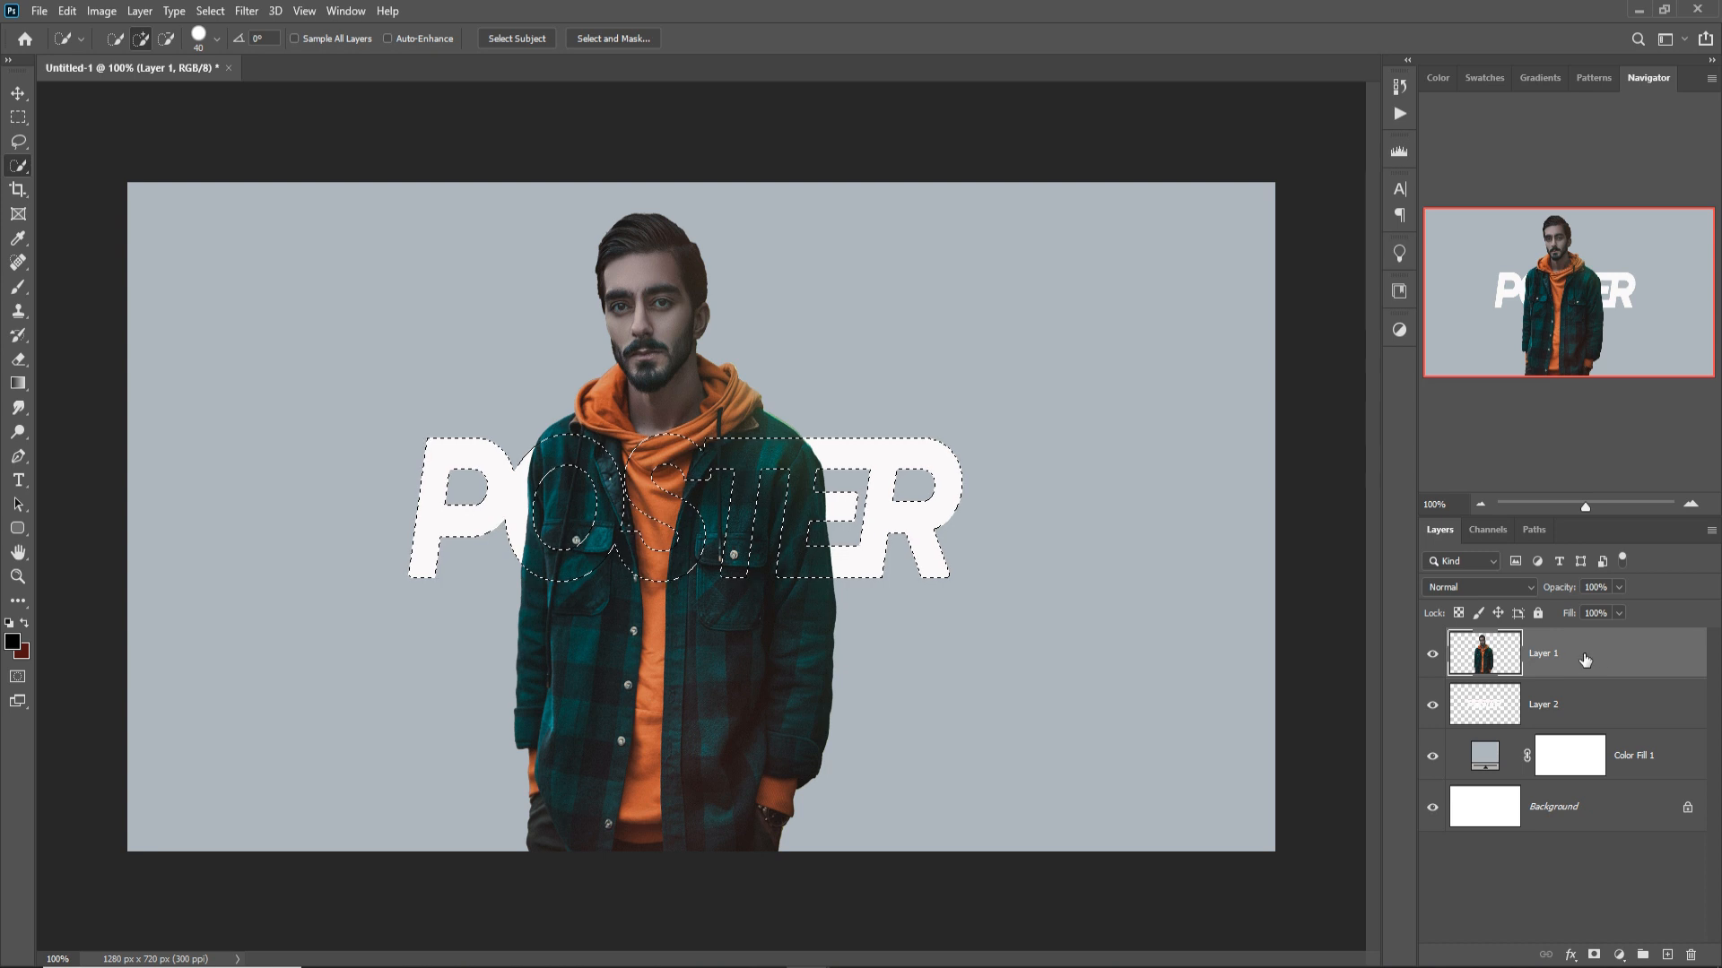
pyautogui.rightClick(1585, 660)
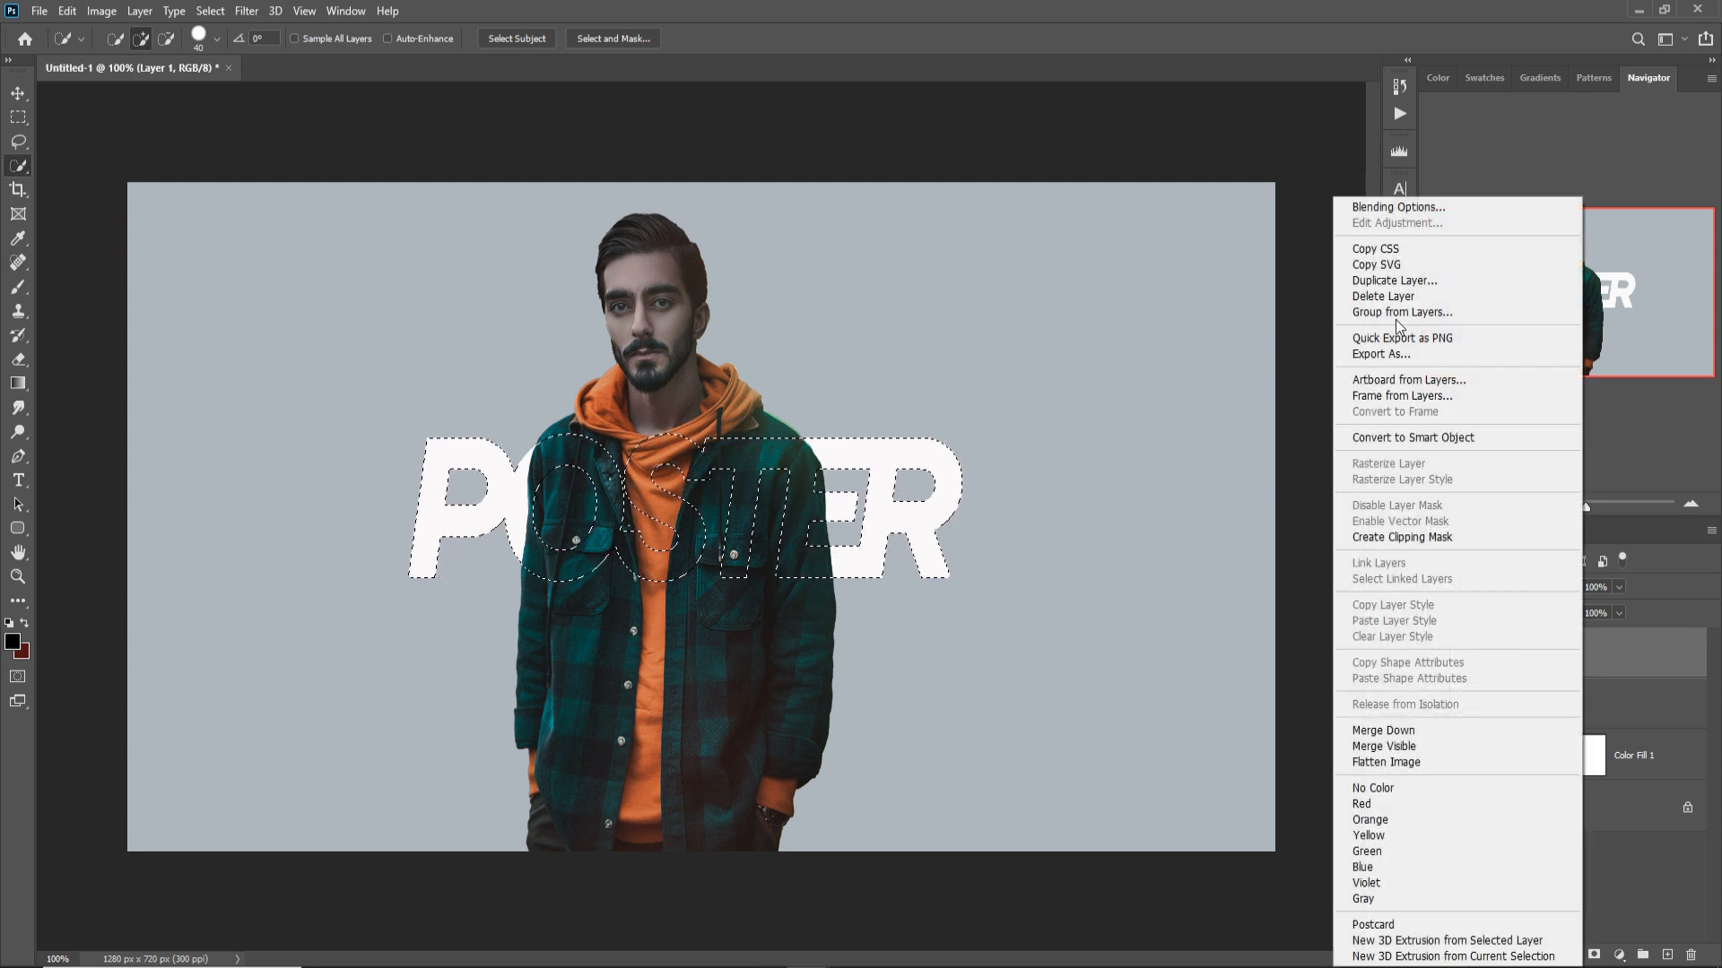
pyautogui.click(1392, 281)
pyautogui.click(1023, 273)
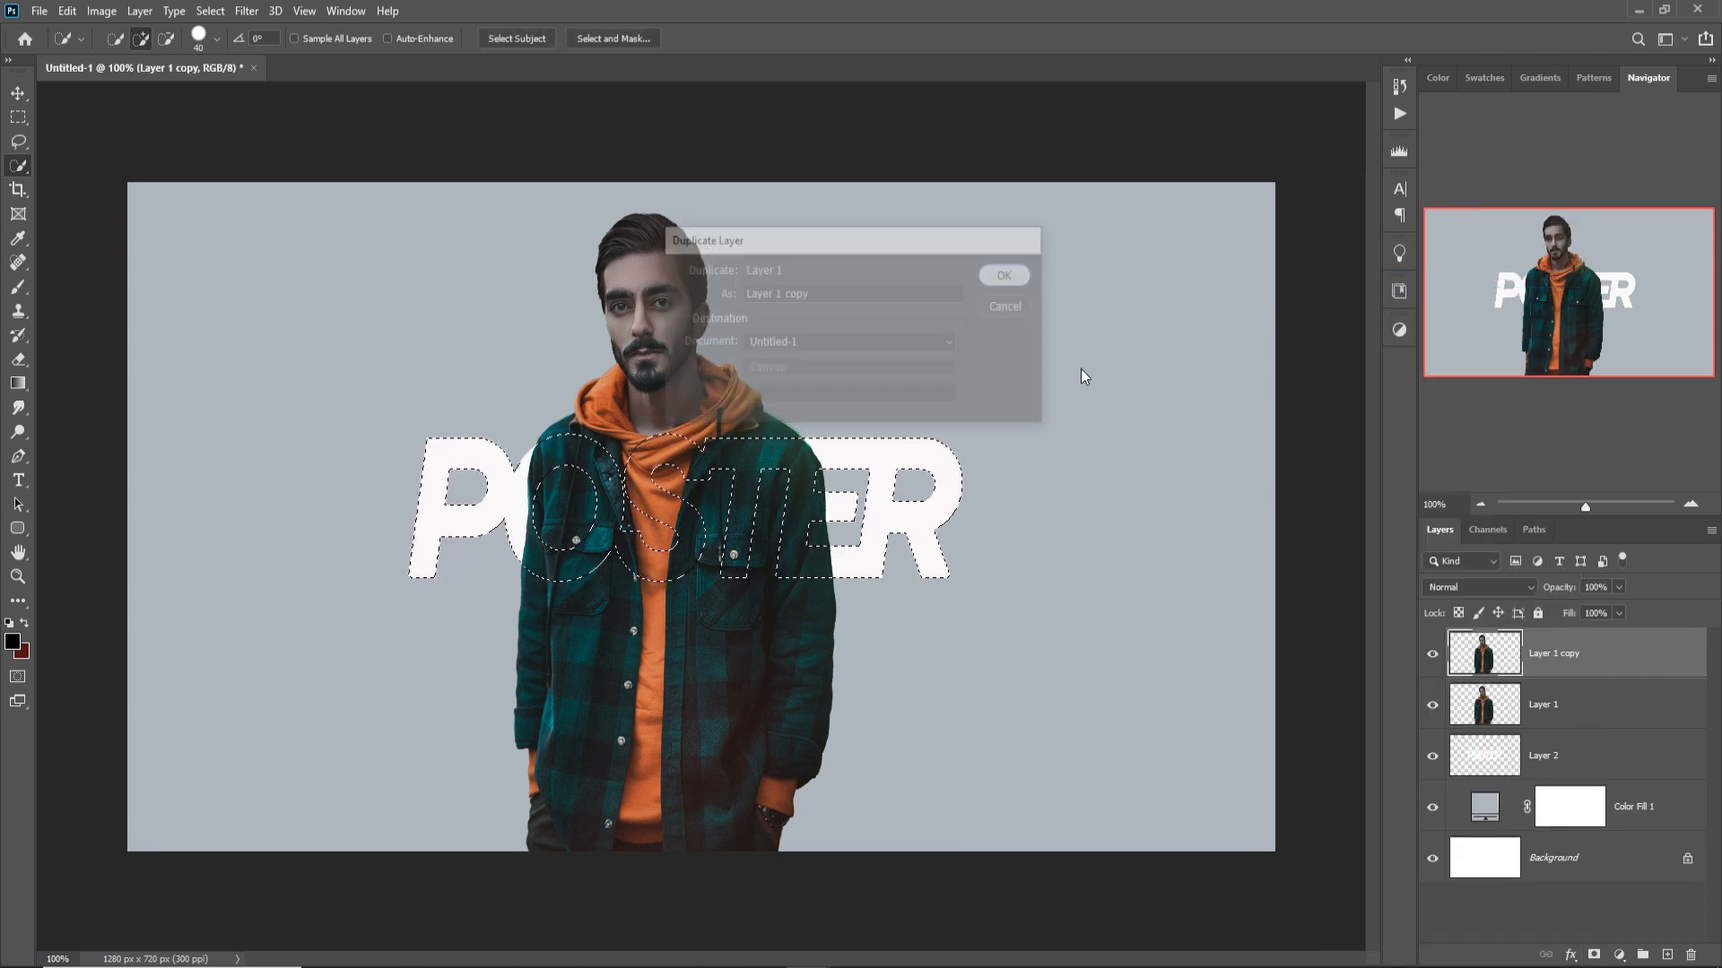
# - Reorder the two portrait layers so Layer 1 copy lies between Layer 1 and Layer 2
pyautogui.click(1565, 763)
pyautogui.click(1580, 715)
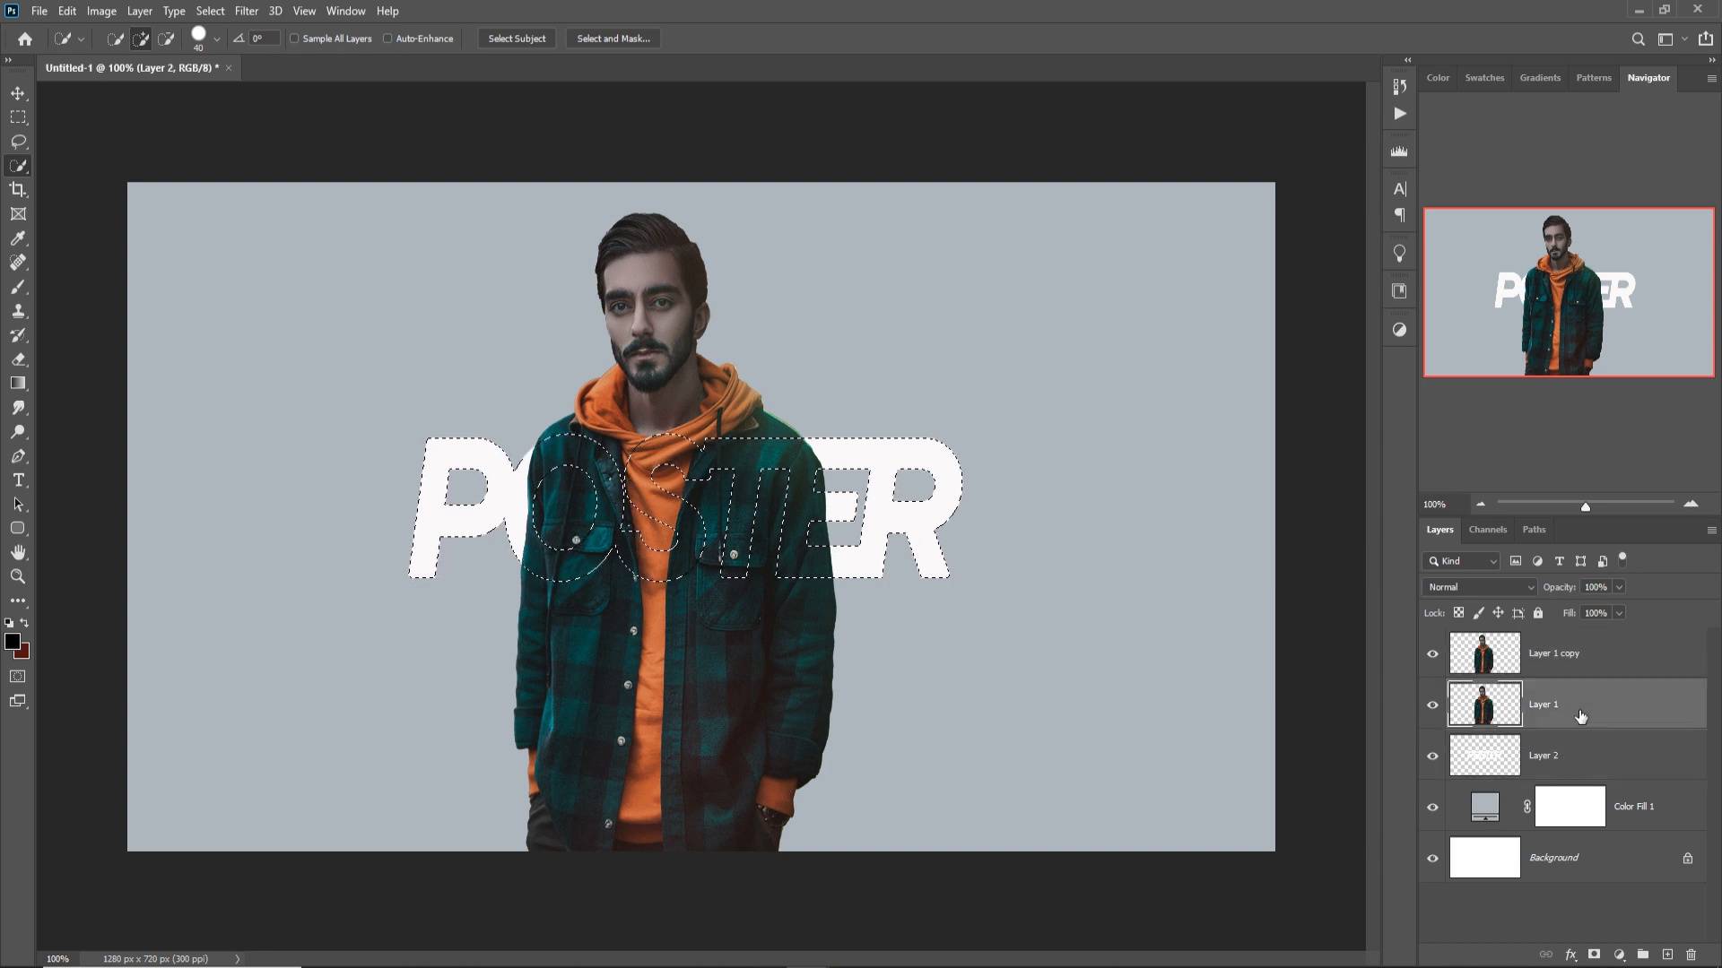
pyautogui.moveTo(1585, 710); pyautogui.dragTo(1587, 773)
pyautogui.click(1560, 670)
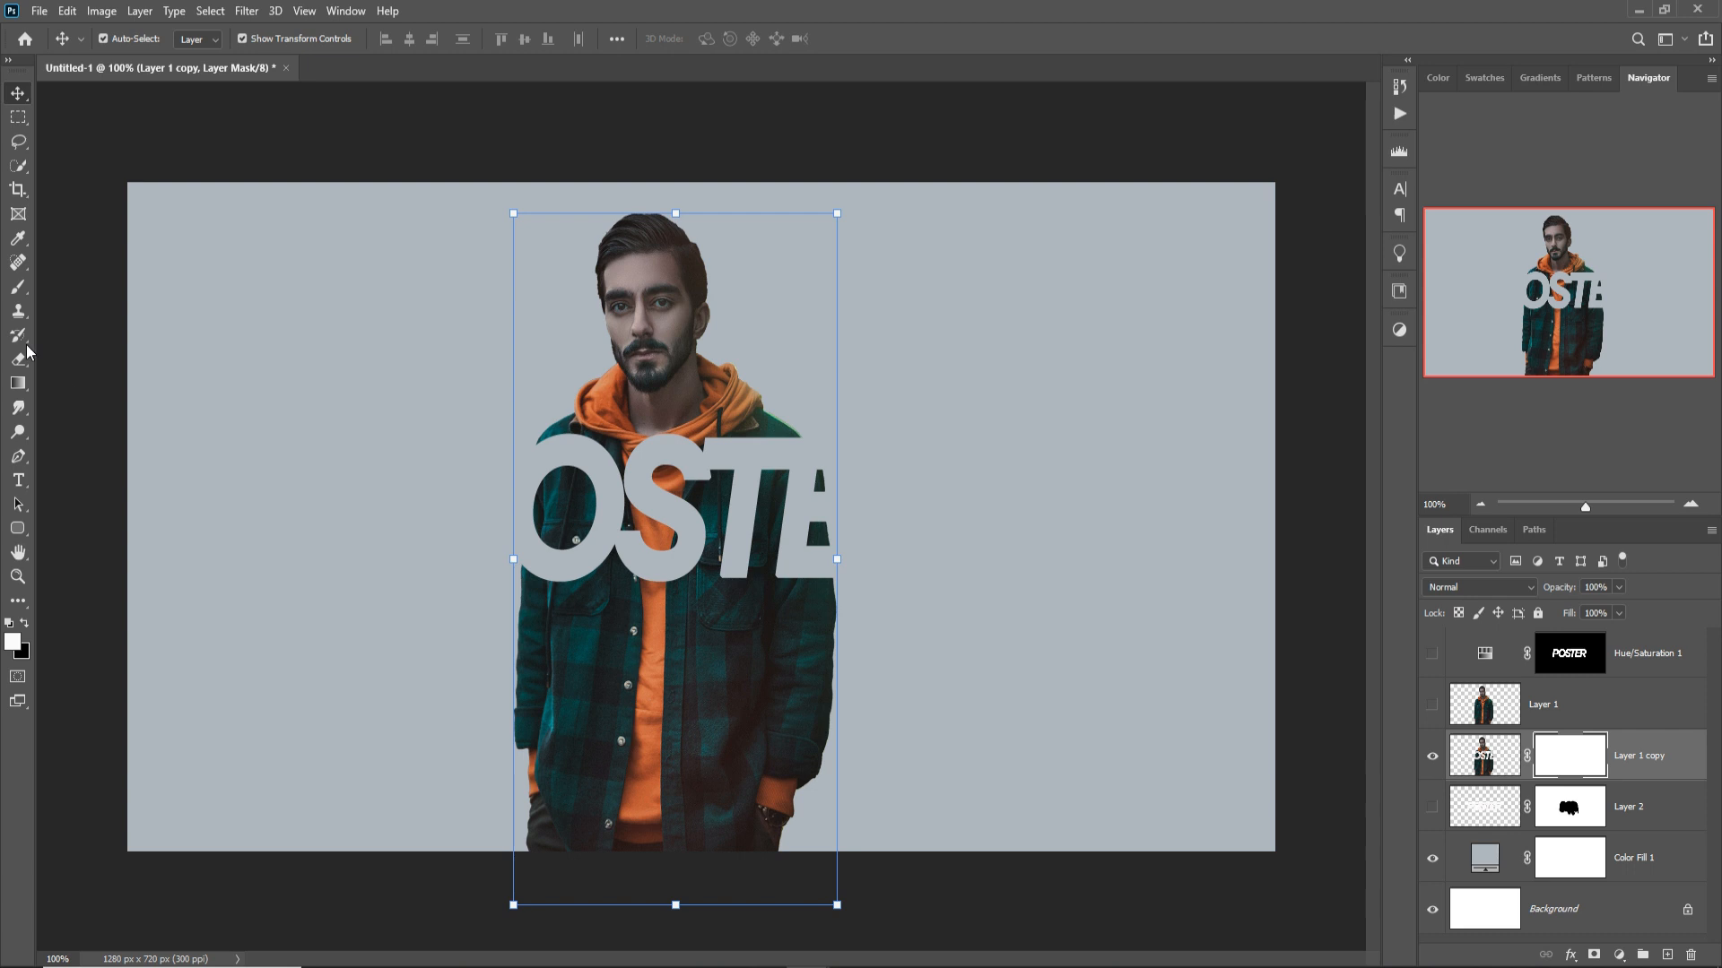
# - Set up a hard round brush at 200 px with 100% hardness for painting on Layer 1 copy's mask
pyautogui.click(18, 287)
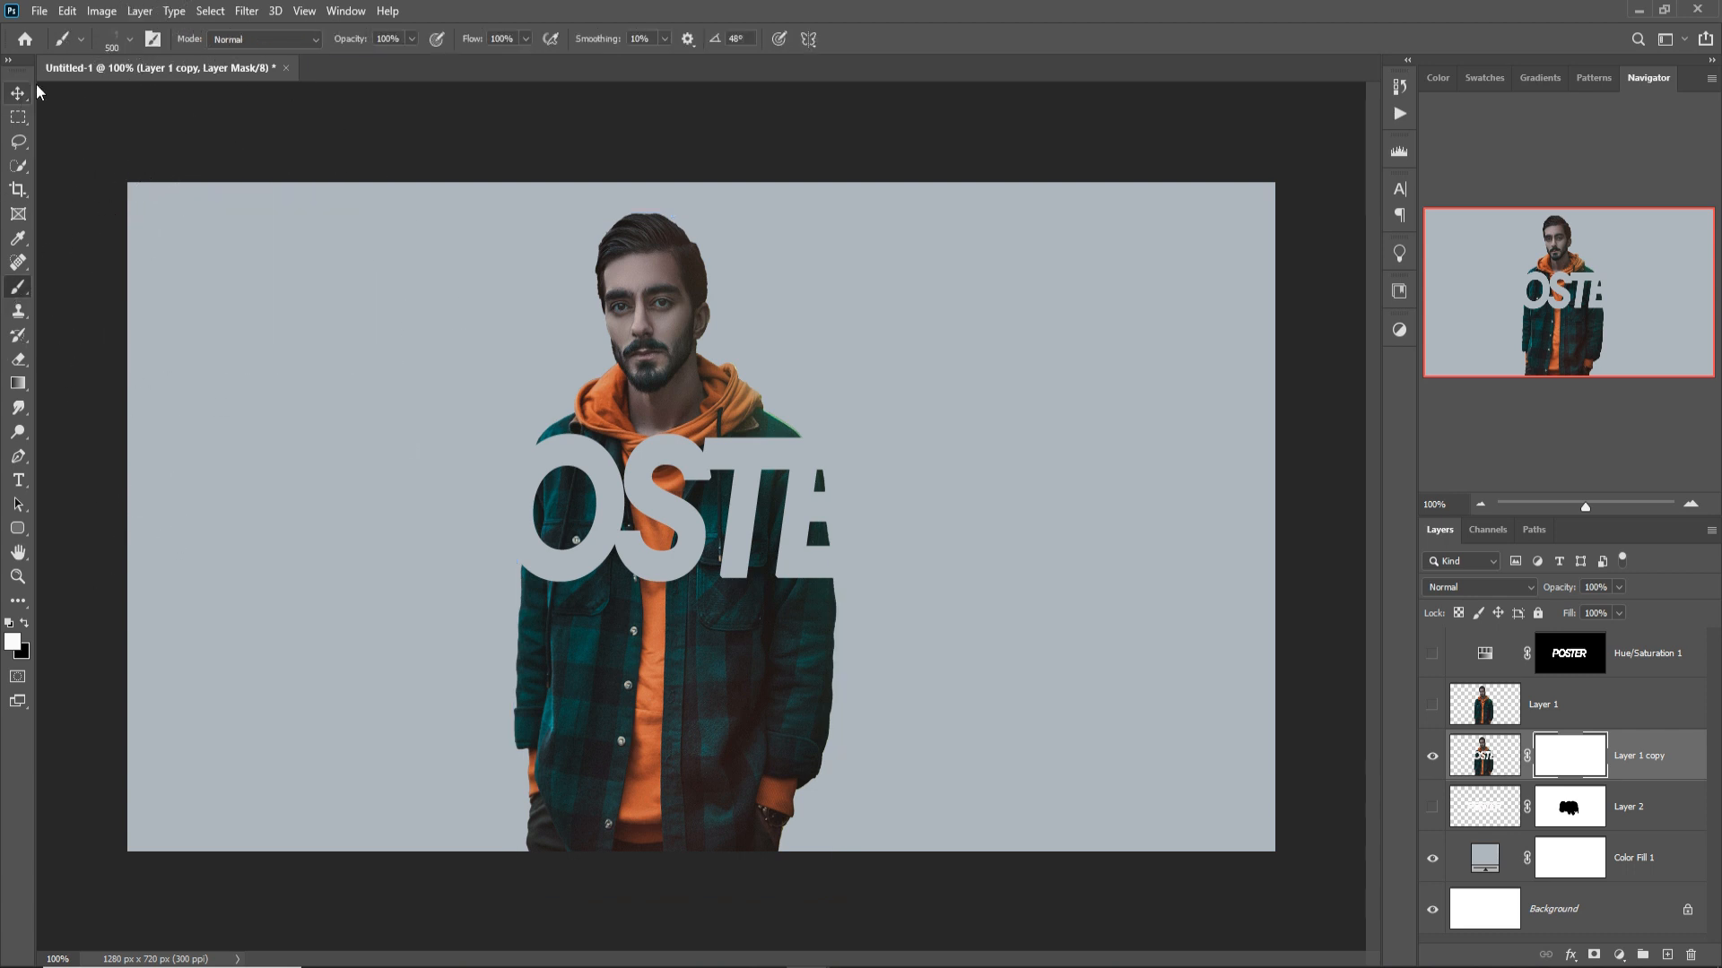
pyautogui.click(108, 41)
pyautogui.click(95, 179)
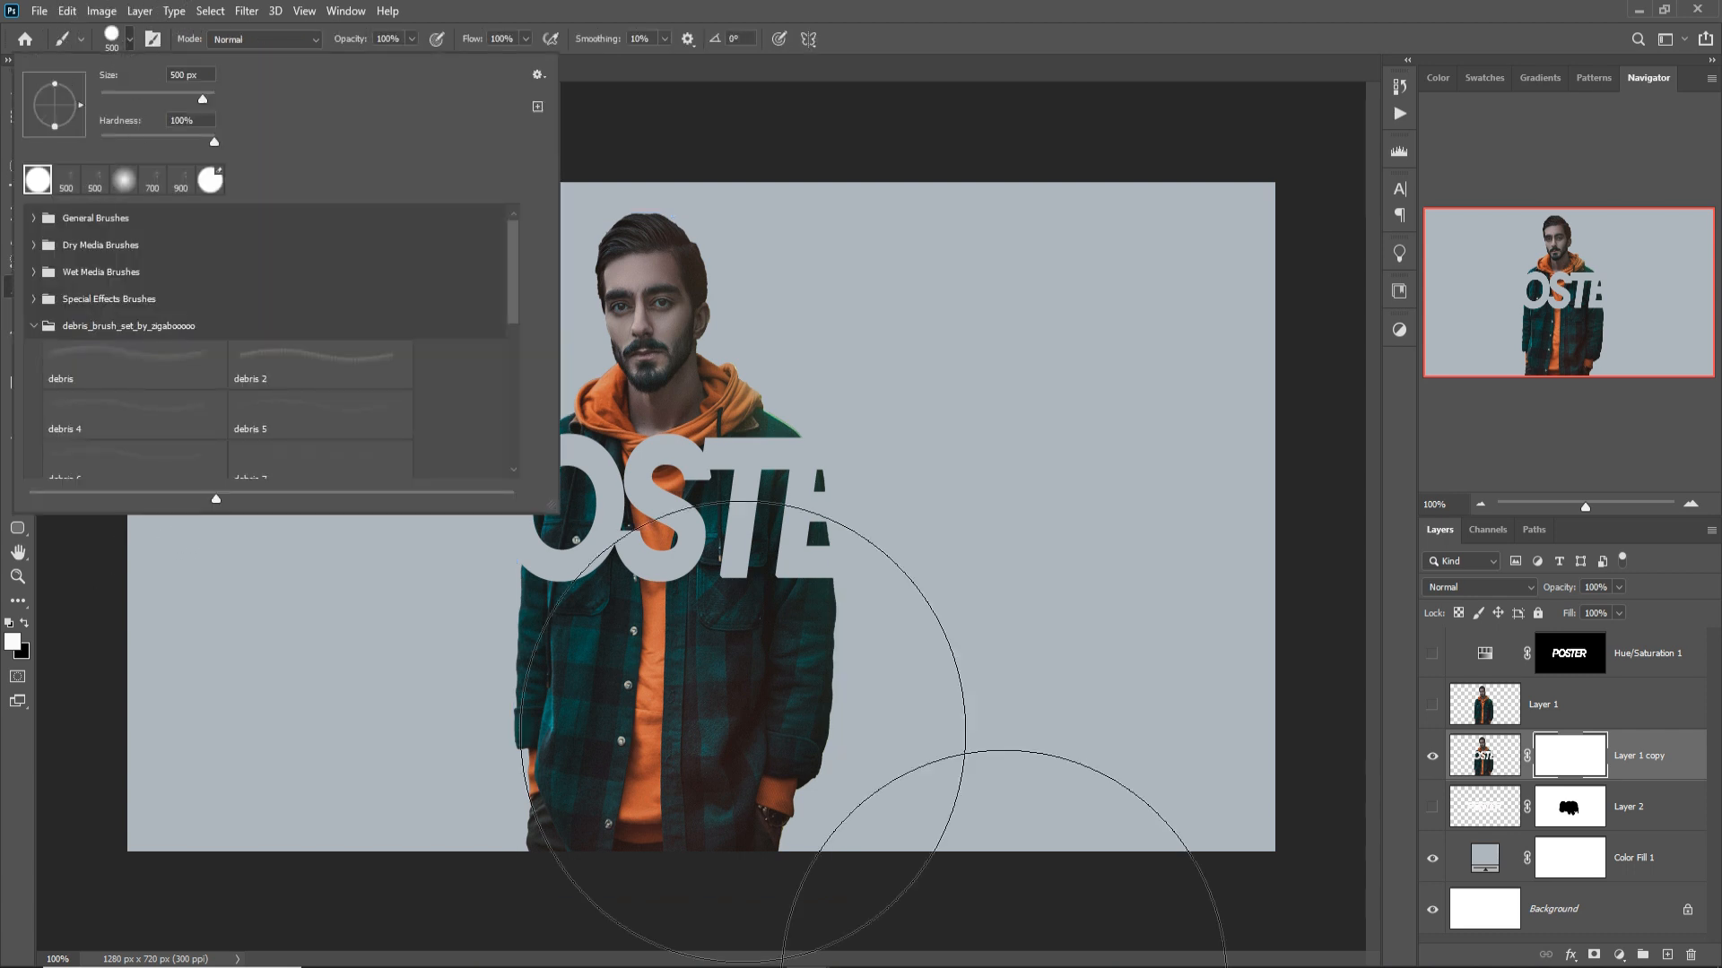
pyautogui.click(956, 74)
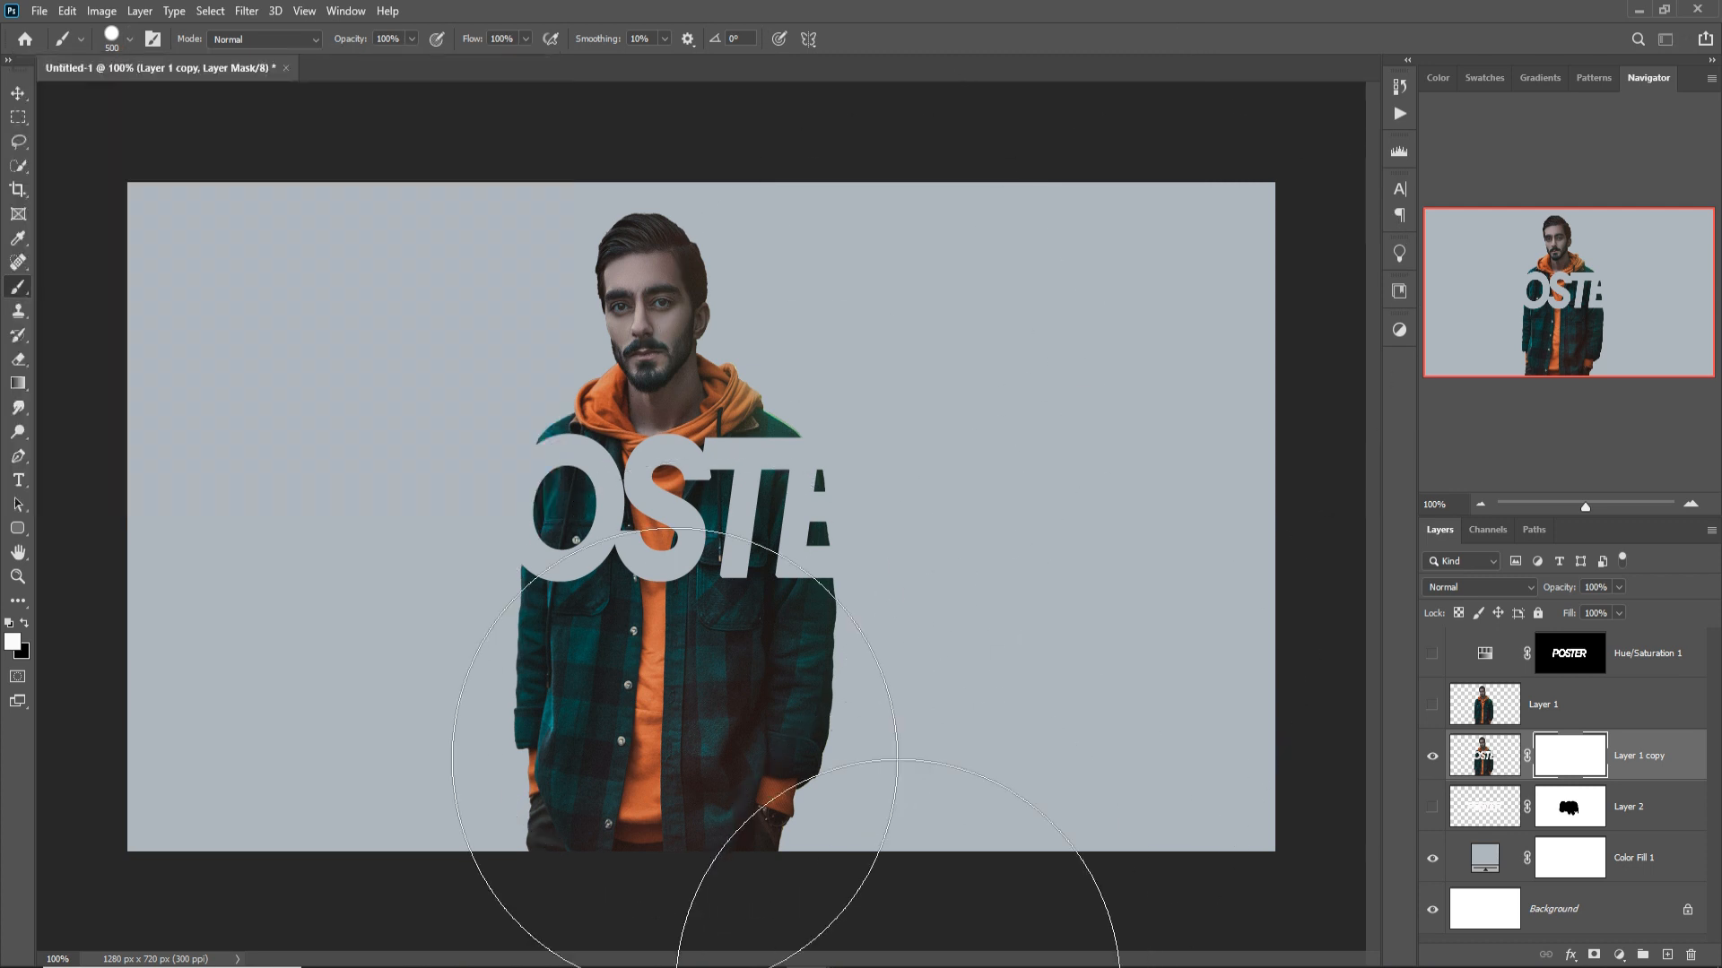
pyautogui.press('[')
pyautogui.press('[')
pyautogui.press('[')
pyautogui.press('[')
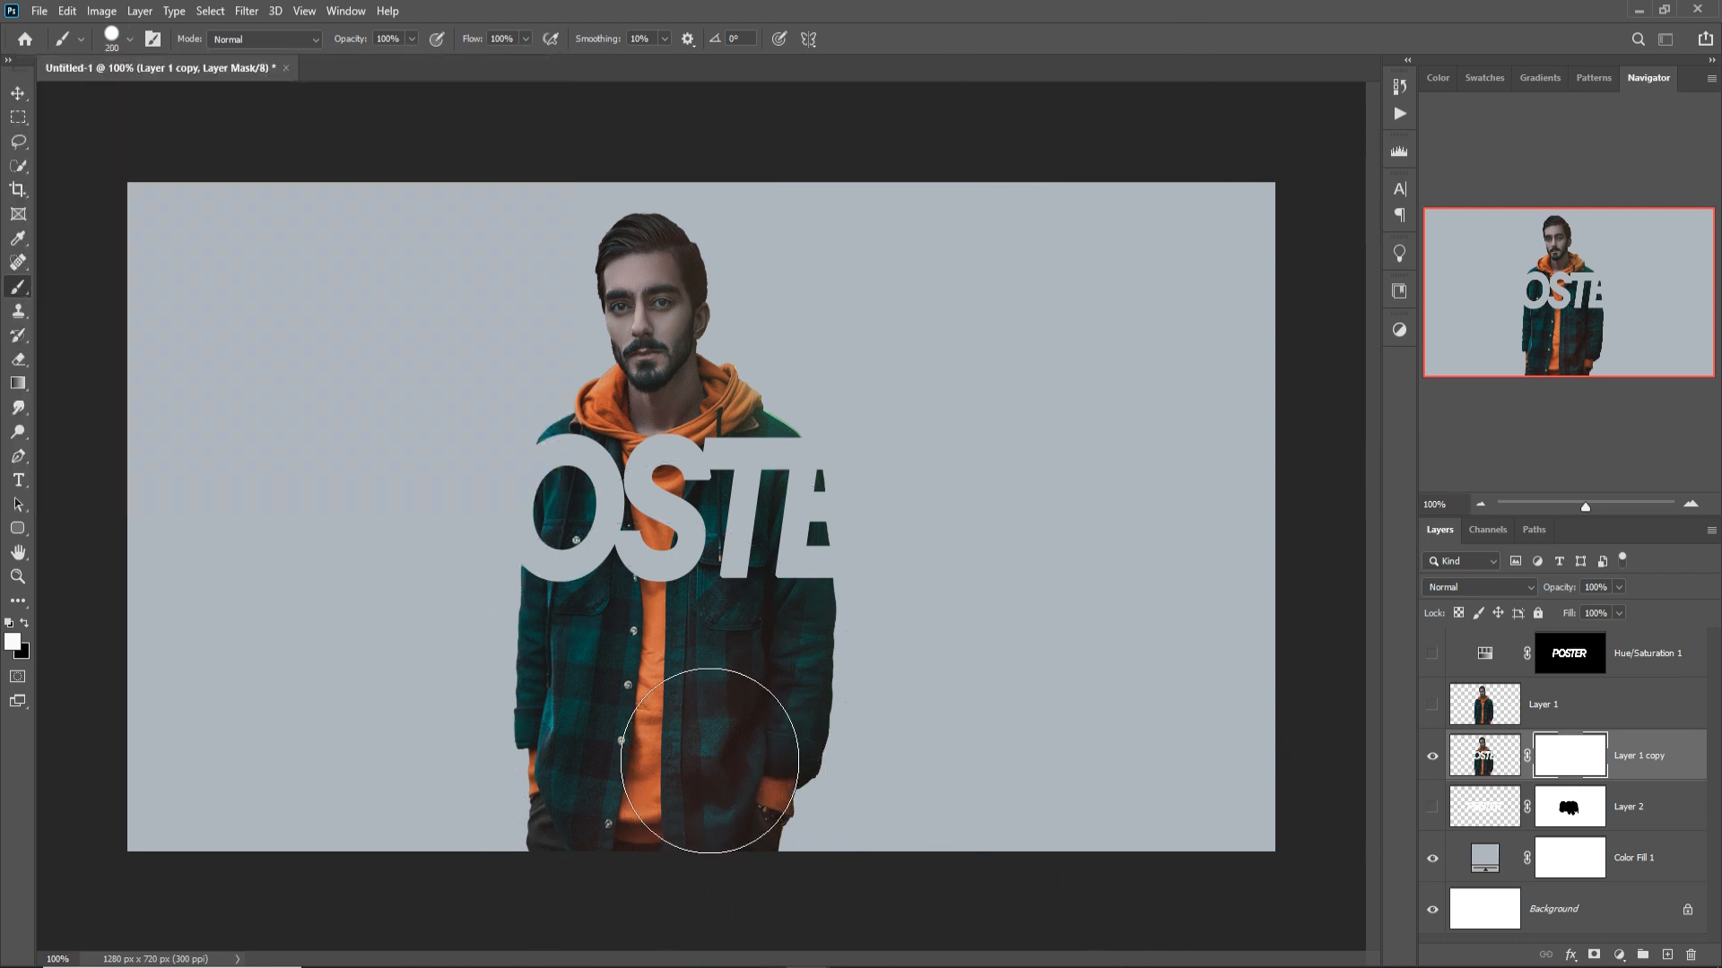
# - Paint black on the mask of Layer 1 copy to hide the man's body below the lettering
pyautogui.moveTo(651, 740); pyautogui.dragTo(772, 753)
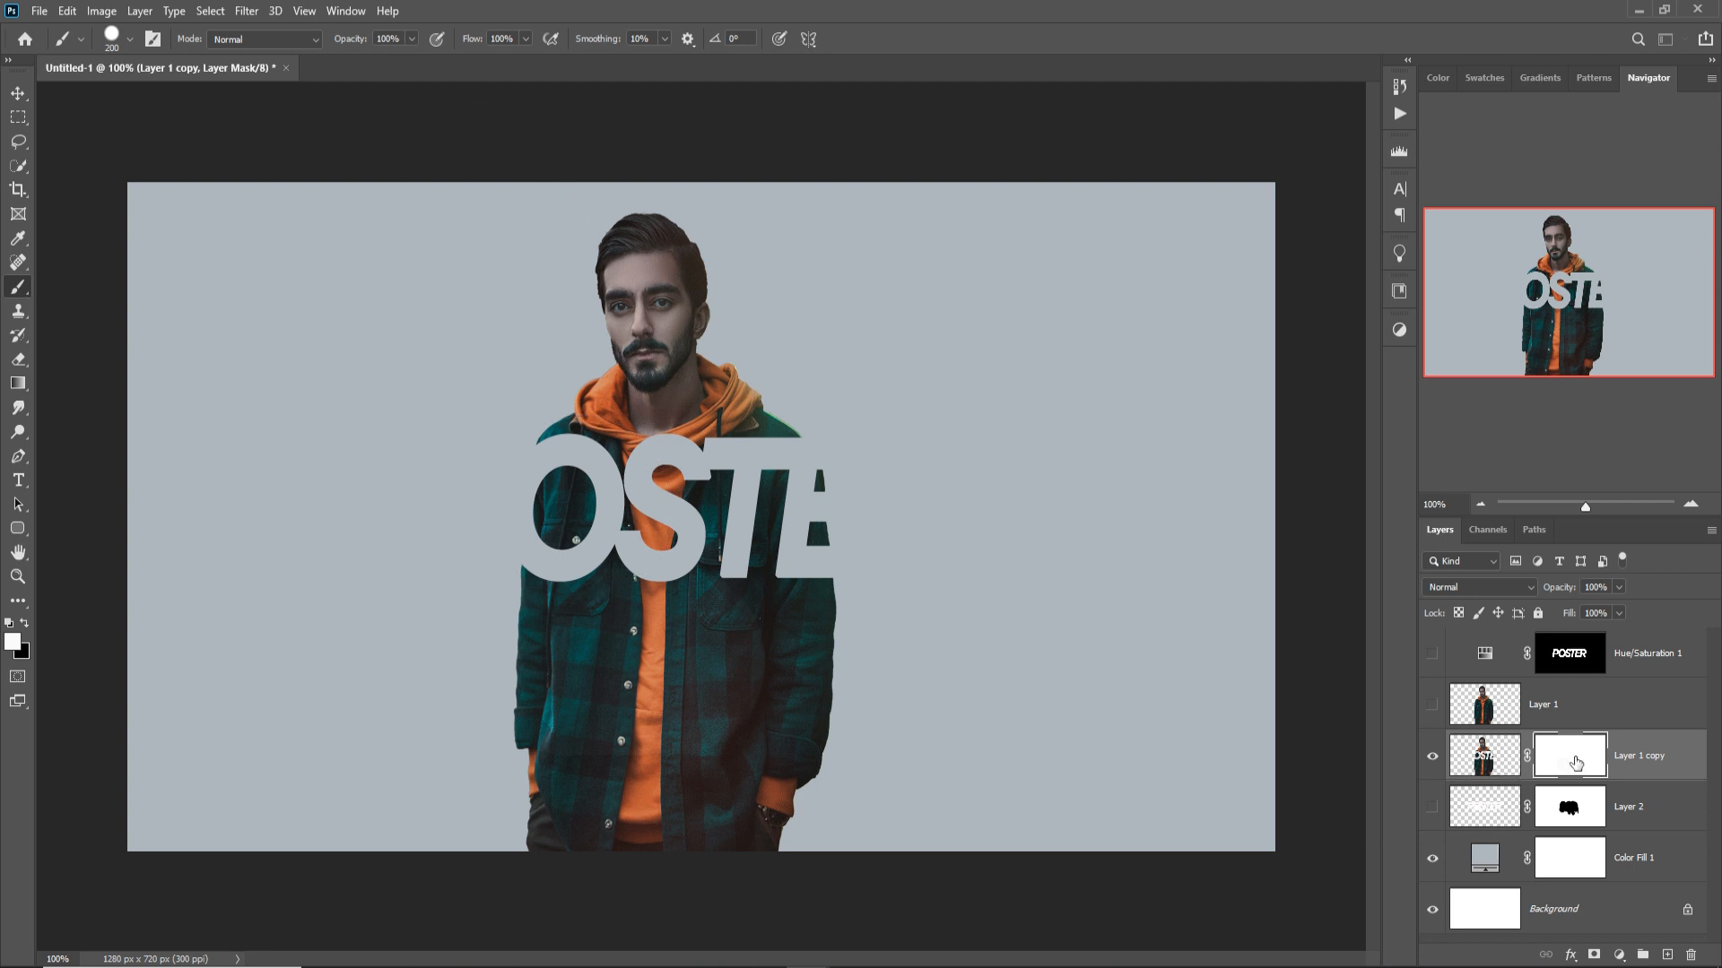
pyautogui.press('x')
pyautogui.moveTo(578, 677)
pyautogui.mouseDown()
pyautogui.moveTo(755, 773)
pyautogui.moveTo(1076, 780)
pyautogui.moveTo(885, 765)
pyautogui.mouseUp()
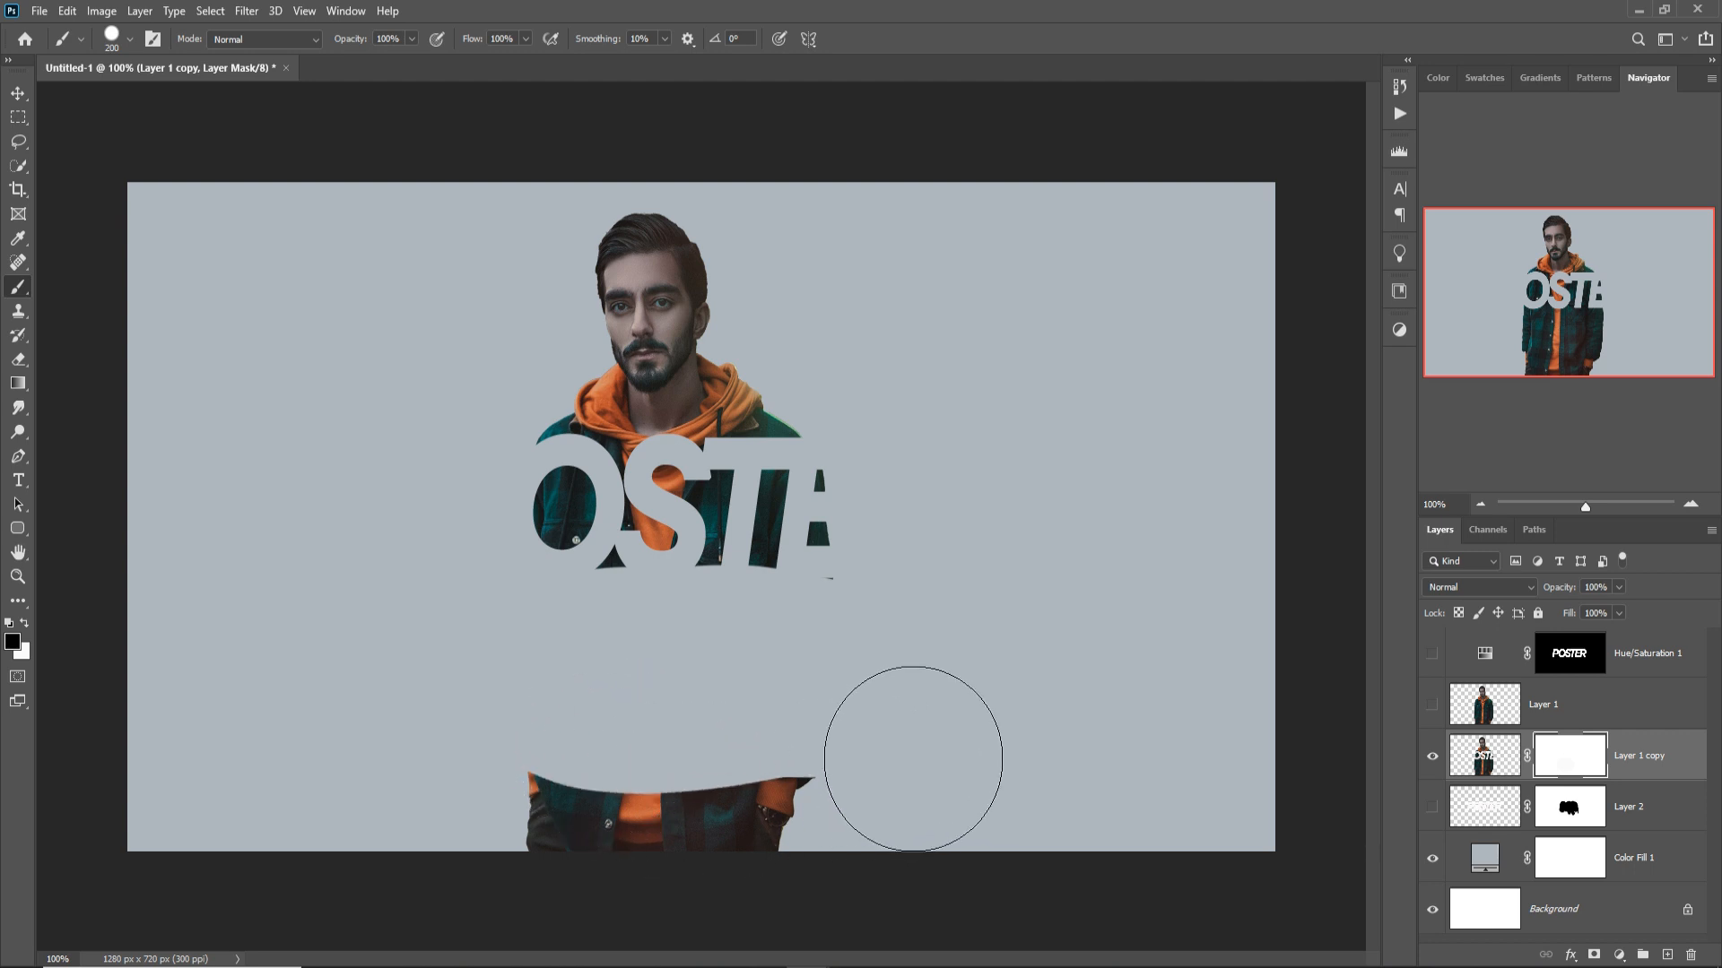
pyautogui.moveTo(988, 769)
pyautogui.mouseDown()
pyautogui.moveTo(827, 843)
pyautogui.moveTo(559, 876)
pyautogui.moveTo(991, 885)
pyautogui.mouseUp()
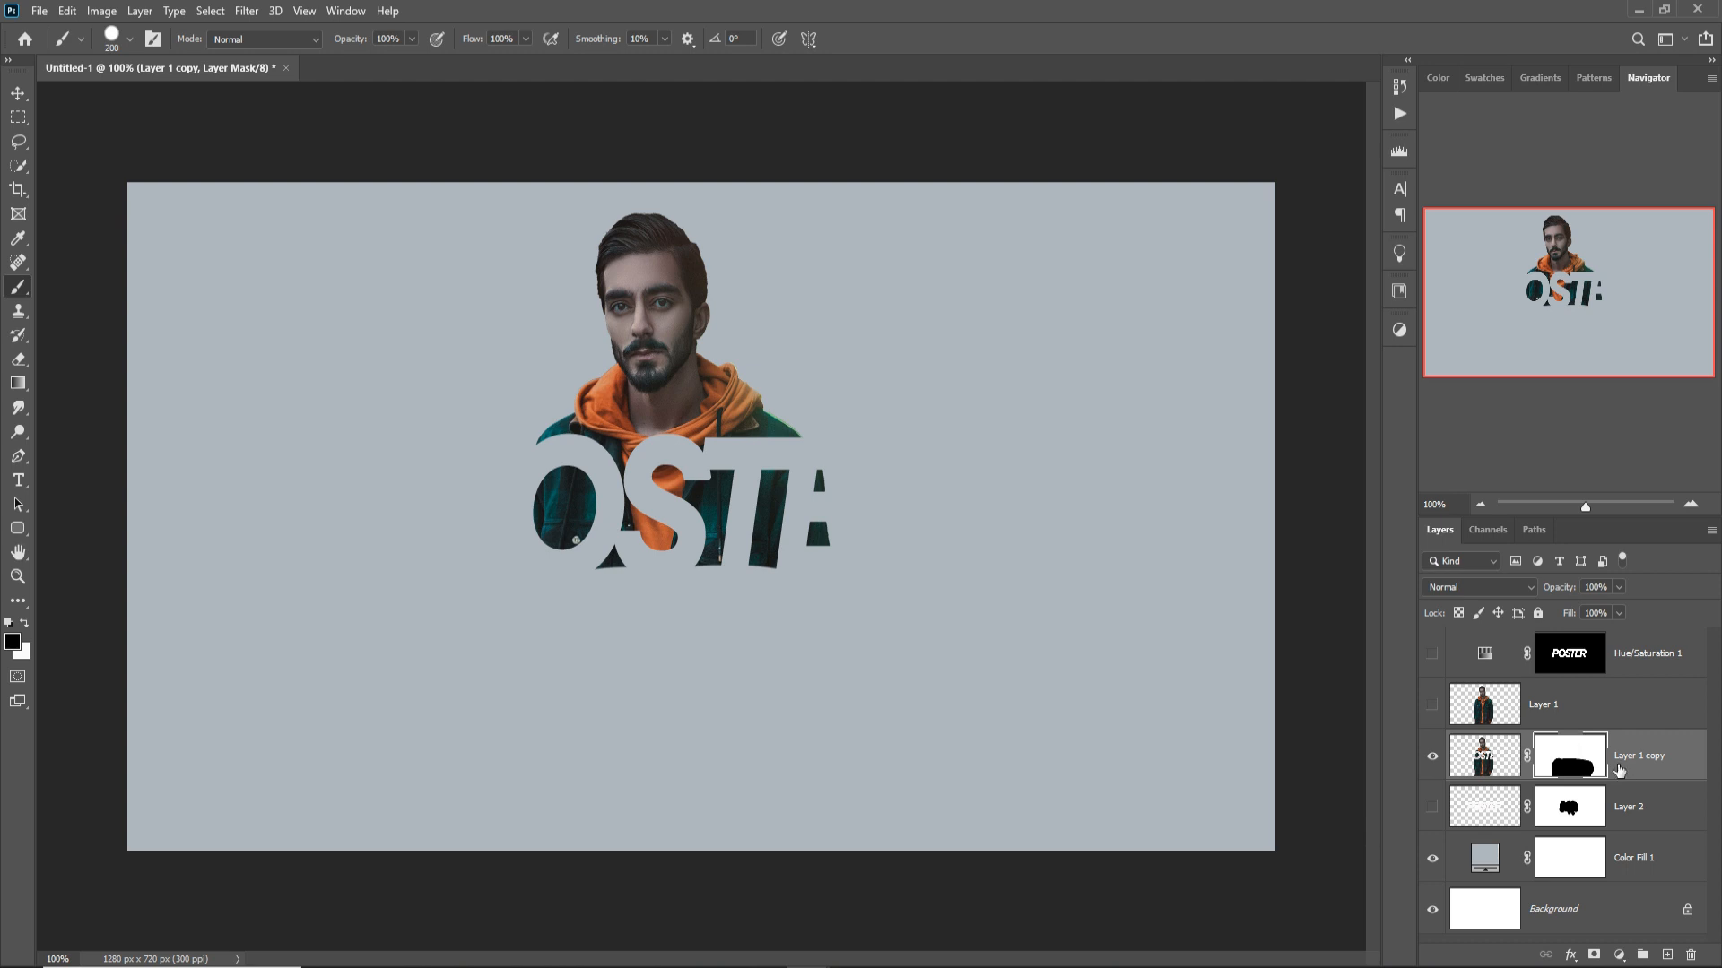
# - Switch the painting colour to white and choose a debris brush from the installed debris brush set
pyautogui.click(26, 624)
pyautogui.click(130, 40)
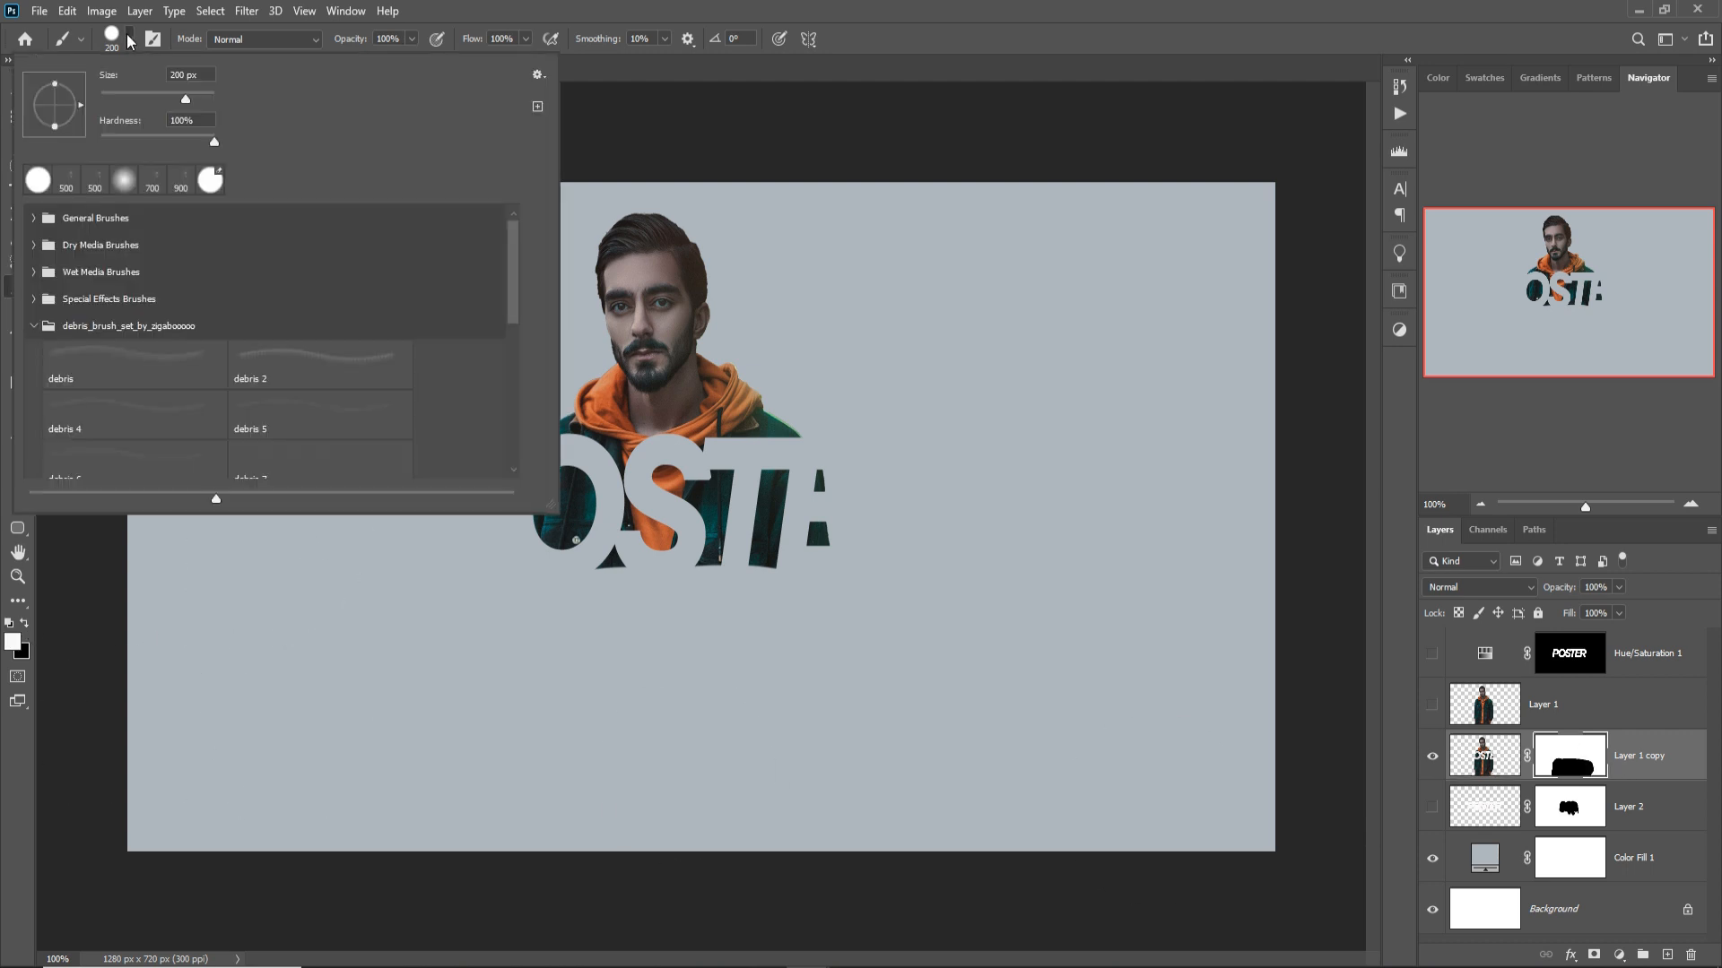
pyautogui.click(98, 183)
pyautogui.click(181, 360)
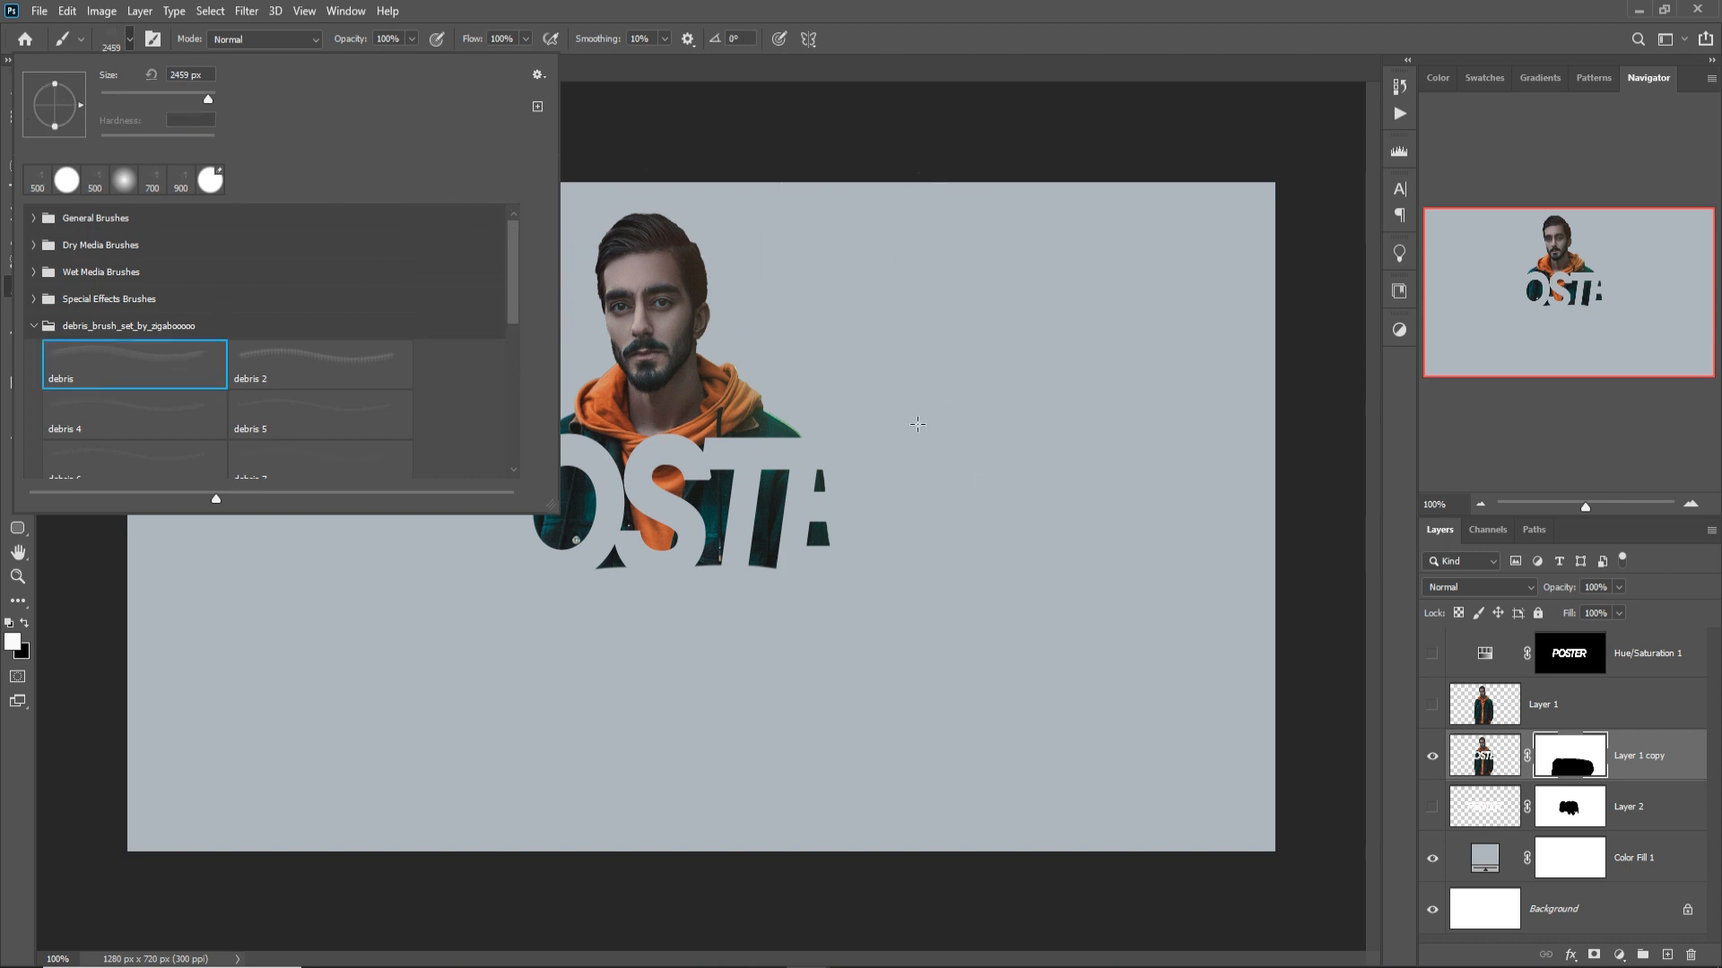
pyautogui.click(917, 424)
pyautogui.click(130, 40)
pyautogui.click(346, 437)
pyautogui.click(179, 470)
pyautogui.scroll(-2, 398, 430)
pyautogui.doubleClick(398, 431)
# - Stamp debris onto the mask of Layer 1 copy below the lettering and reduce the brush to 250 px
pyautogui.press(']')
pyautogui.press(']')
pyautogui.press(']')
pyautogui.click(843, 682)
pyautogui.press('[')
pyautogui.press('[')
pyautogui.press('[')
pyautogui.press('[')
pyautogui.press('[')
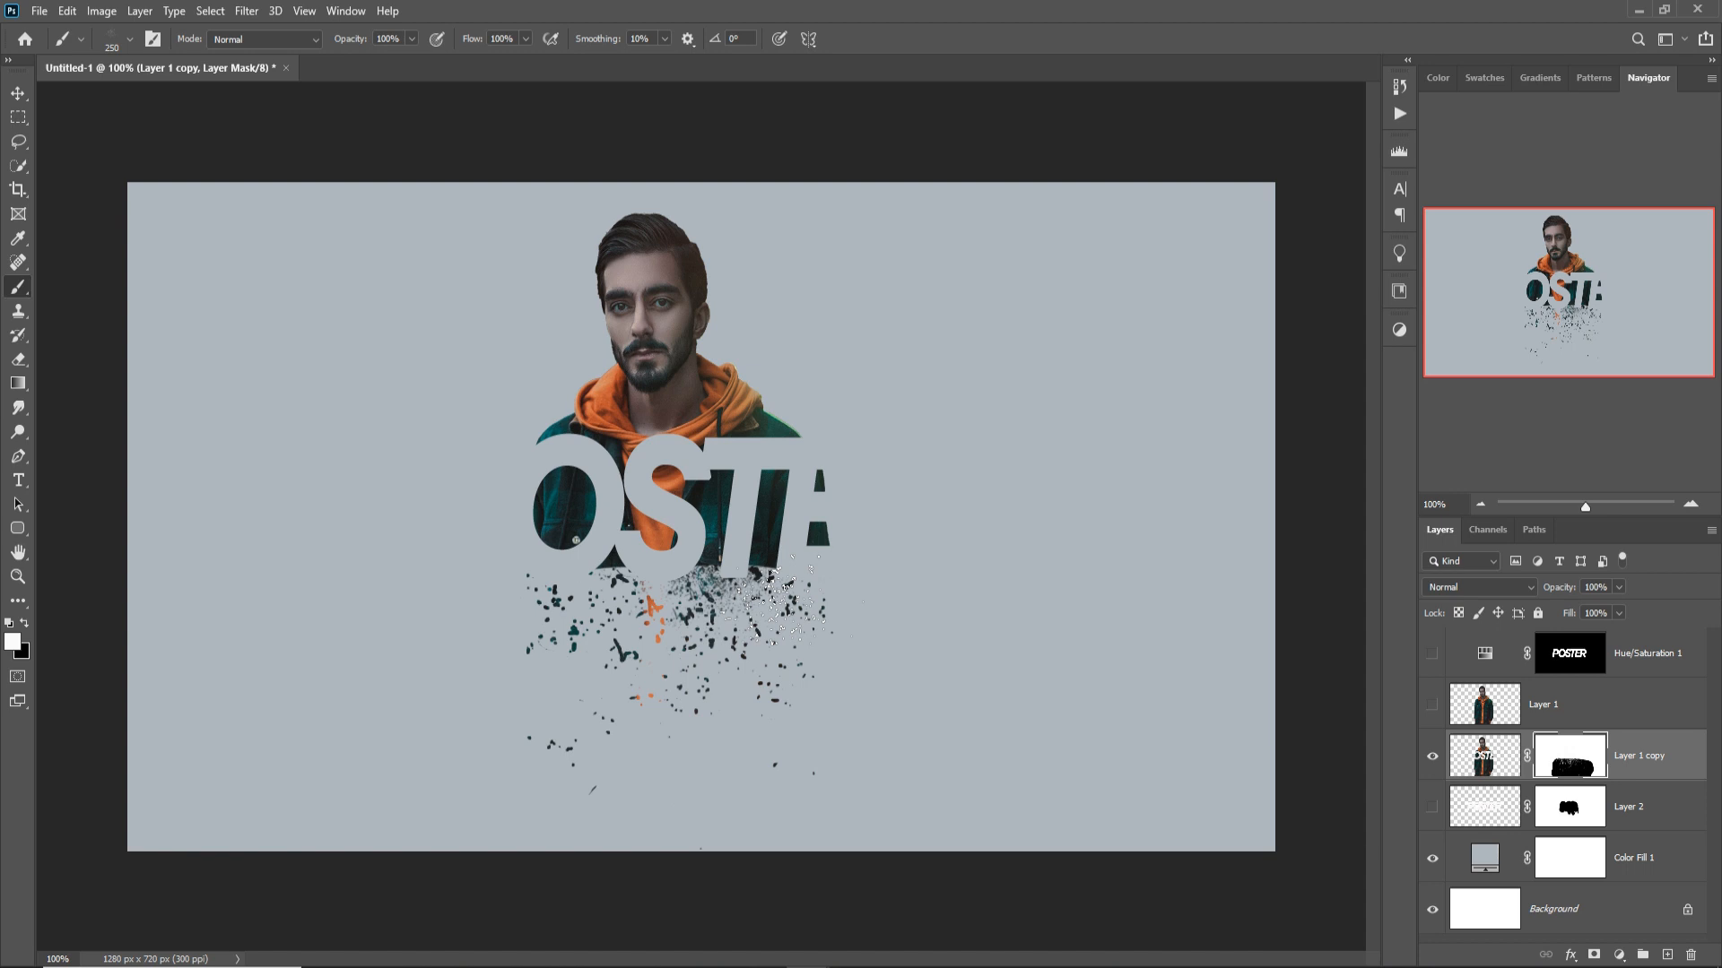
# - Stamp more debris onto the mask of Layer 1 copy just below the letter S at 250 px
pyautogui.click(682, 613)
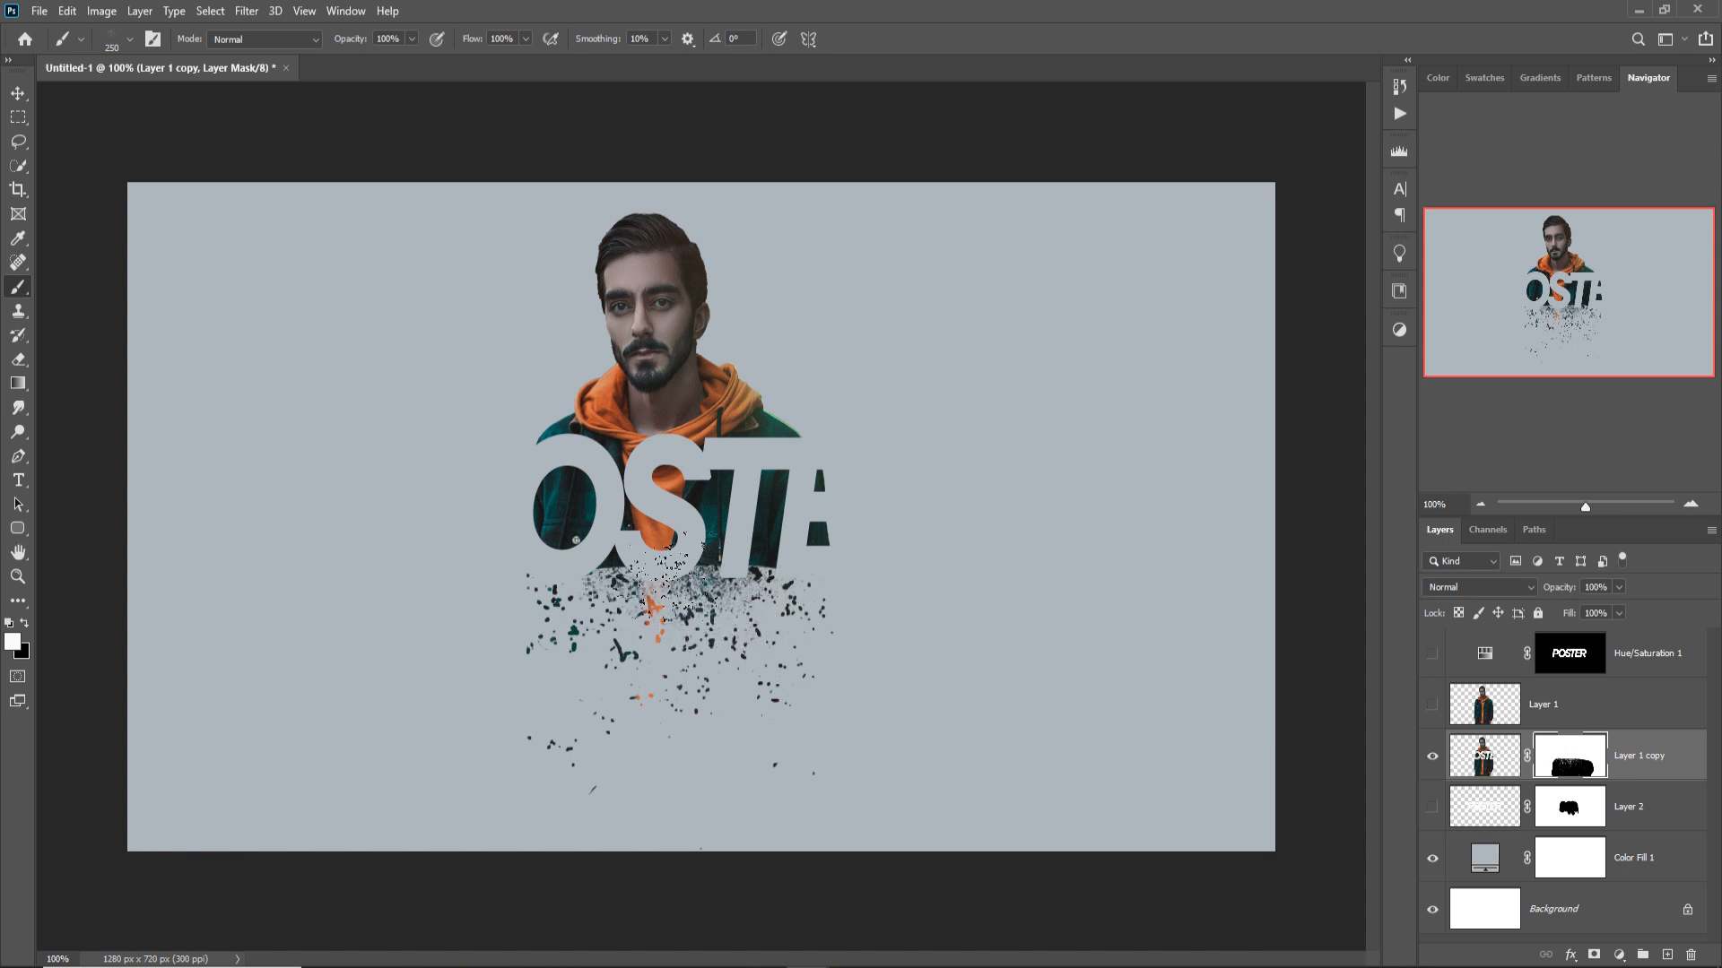
# - Try stamping the mask of Layer 1 copy with the "debris" brush reduced to 700 px, and undo the stamps
pyautogui.click(130, 40)
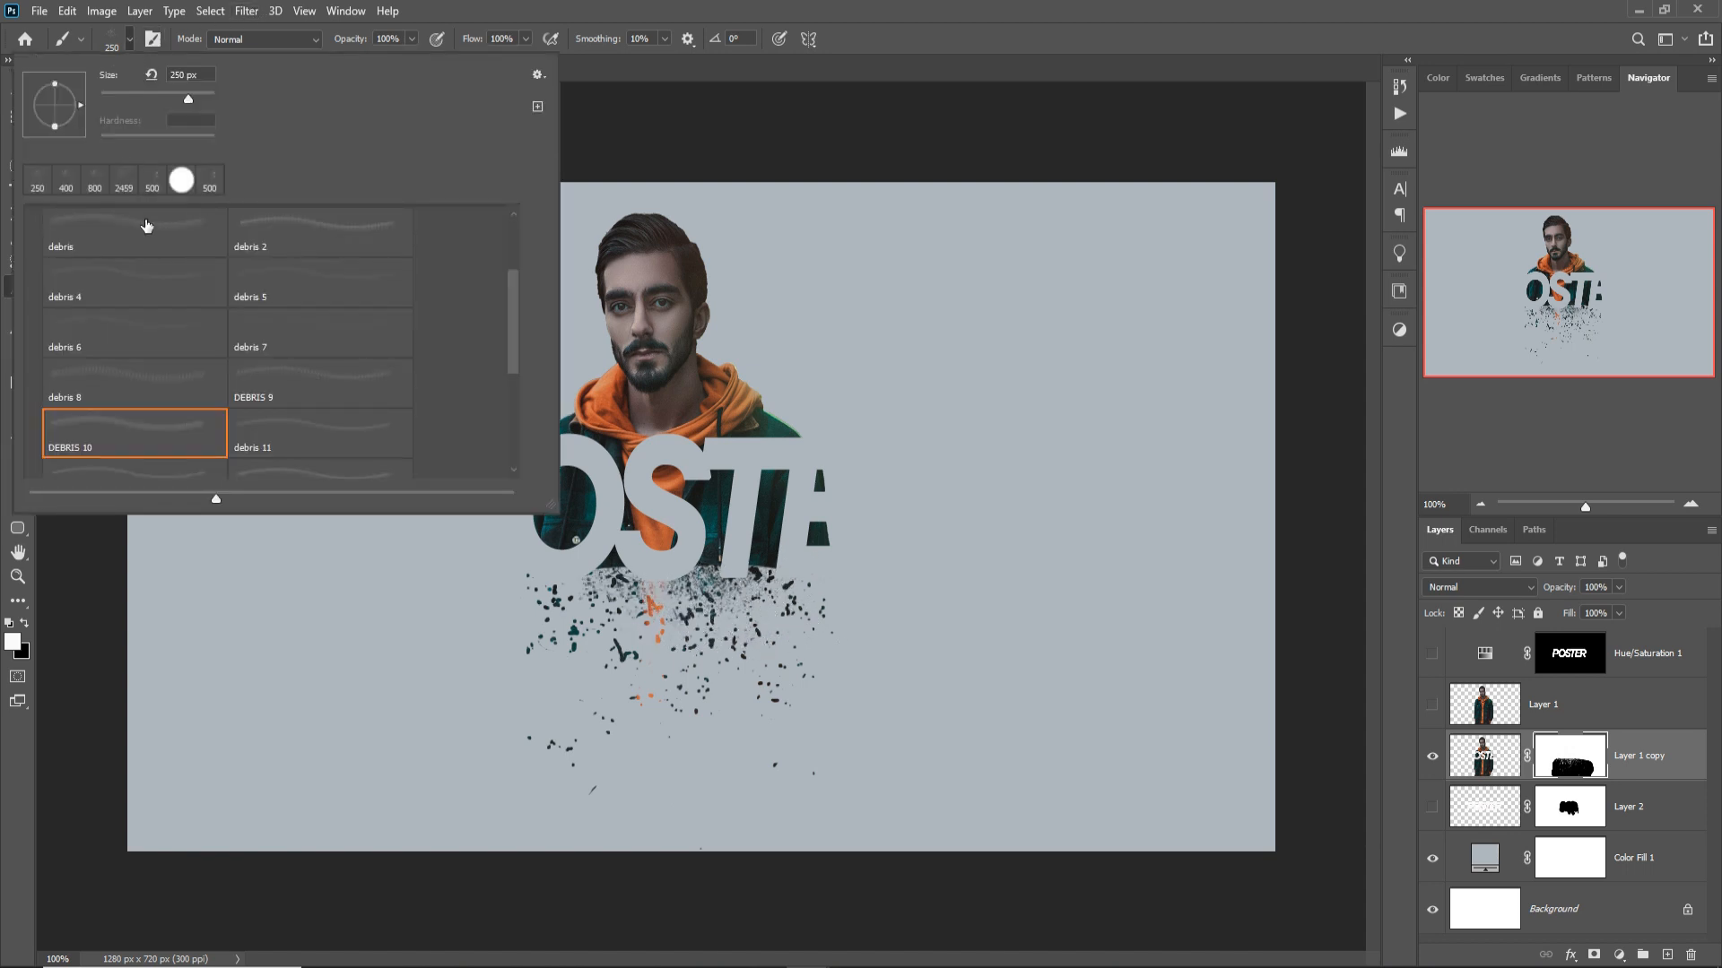
pyautogui.click(79, 187)
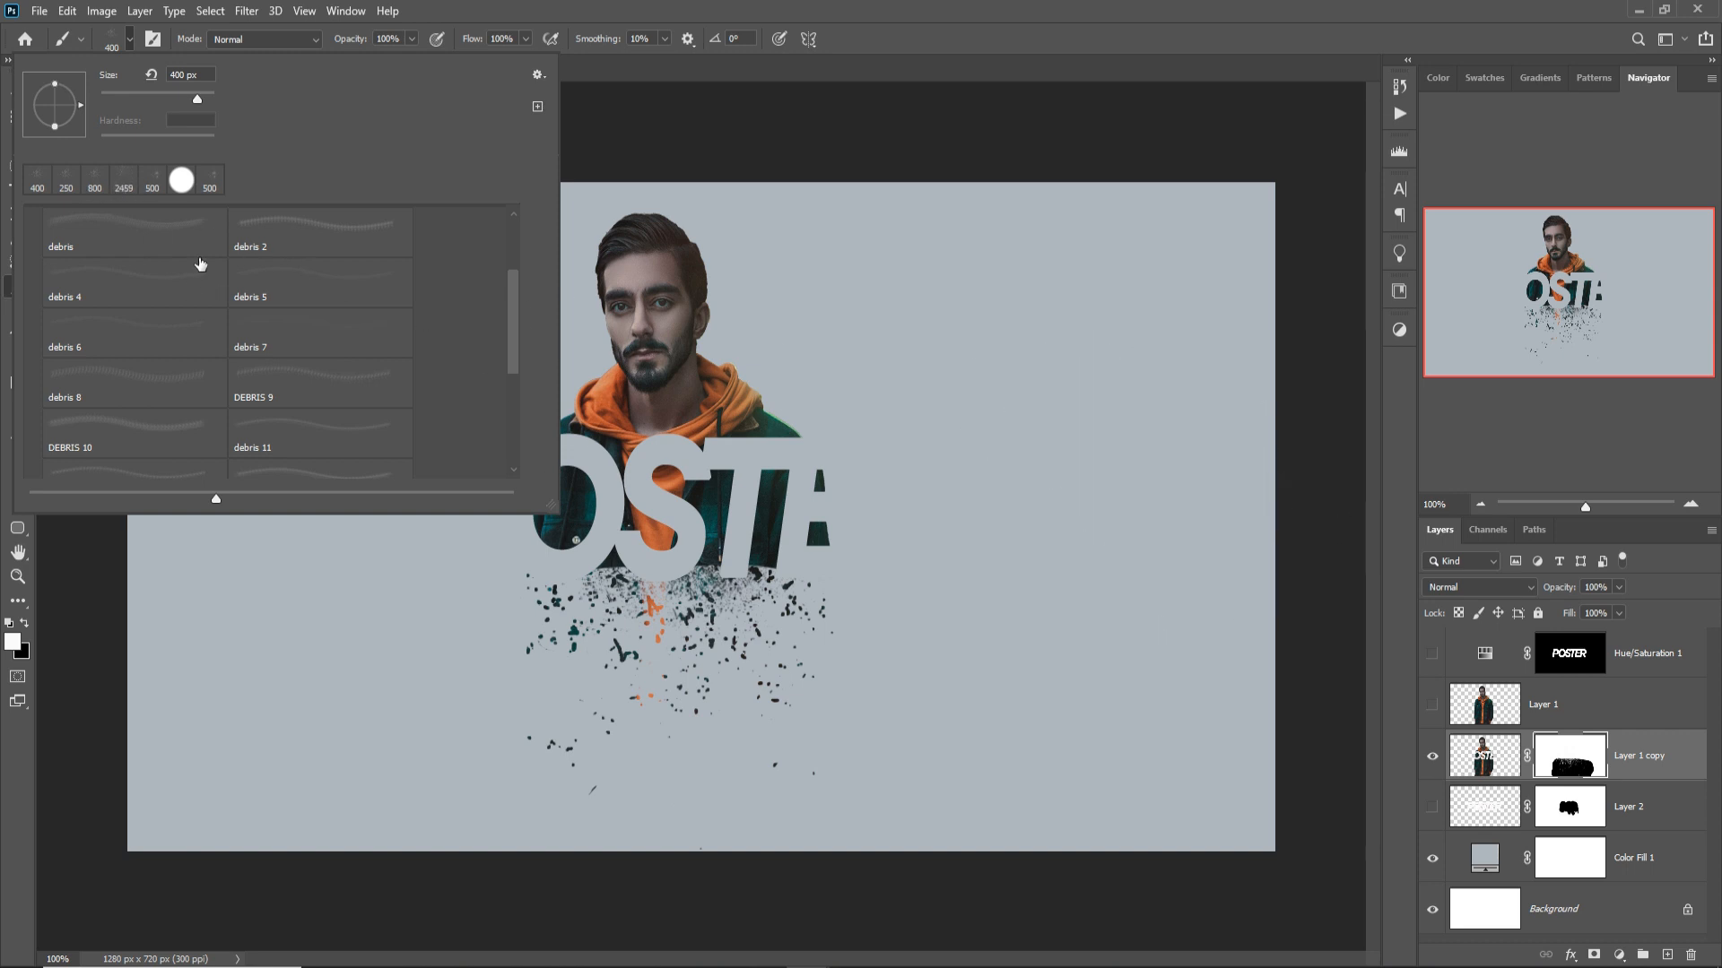
pyautogui.click(189, 235)
pyautogui.click(961, 3)
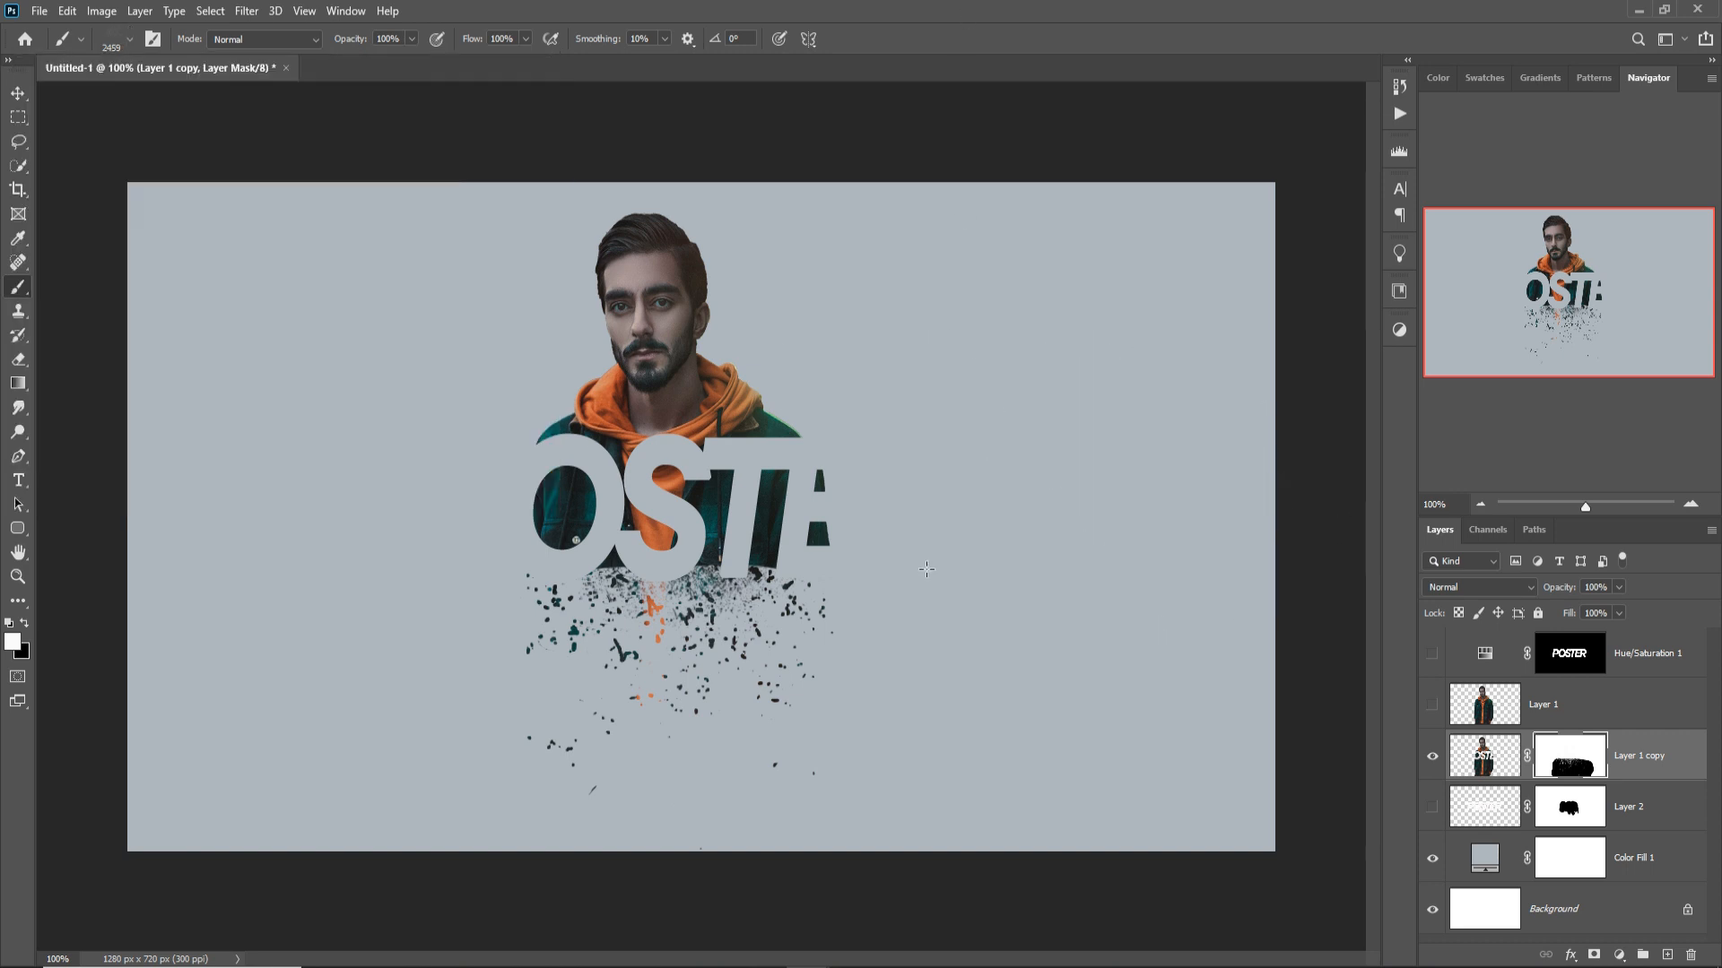
pyautogui.press('[')
pyautogui.press('[')
pyautogui.press('[')
pyautogui.press('[')
pyautogui.press('[')
pyautogui.press('[')
pyautogui.press('[')
pyautogui.press('[')
pyautogui.press('[')
pyautogui.press('[')
pyautogui.press('[')
pyautogui.press('[')
pyautogui.press('[')
pyautogui.press('[')
pyautogui.press('[')
pyautogui.press('[')
pyautogui.press('[')
pyautogui.hotkey('ctrl', 'z')
pyautogui.hotkey('ctrl', 'z')
# - Choose the "debris 2" brush from the debris brush set and reduce it to 900 px
pyautogui.click(123, 48)
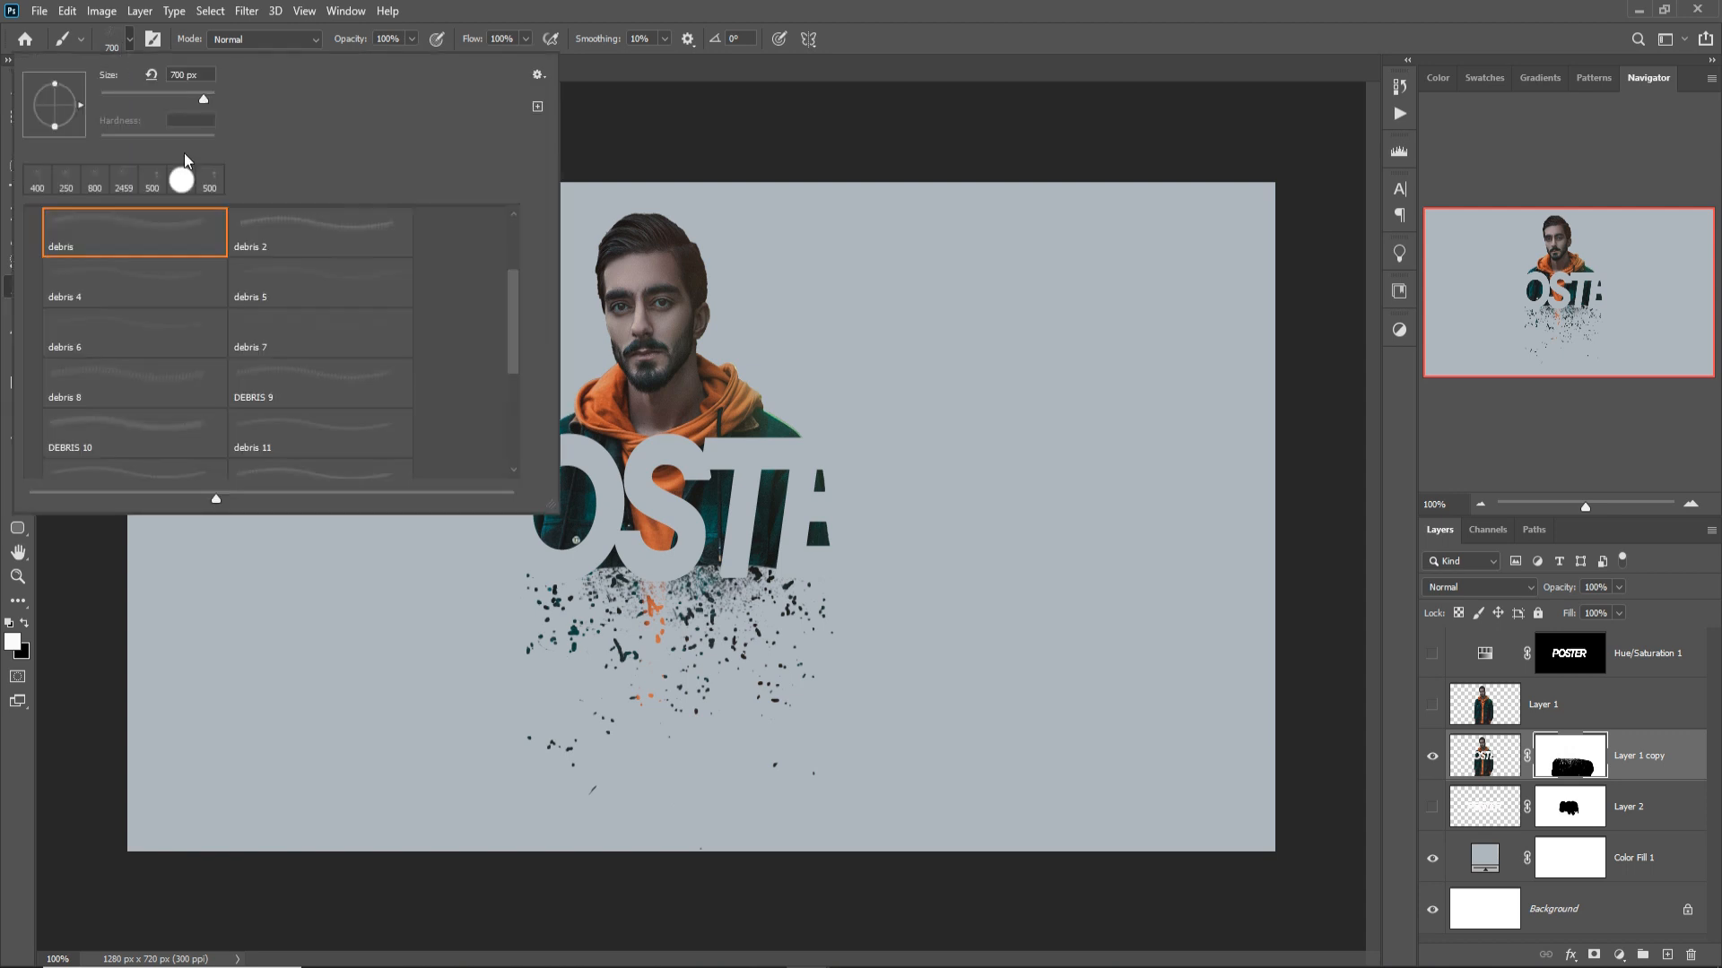
pyautogui.moveTo(519, 319)
pyautogui.mouseDown()
pyautogui.moveTo(511, 424)
pyautogui.moveTo(513, 272)
pyautogui.mouseUp()
pyautogui.click(303, 315)
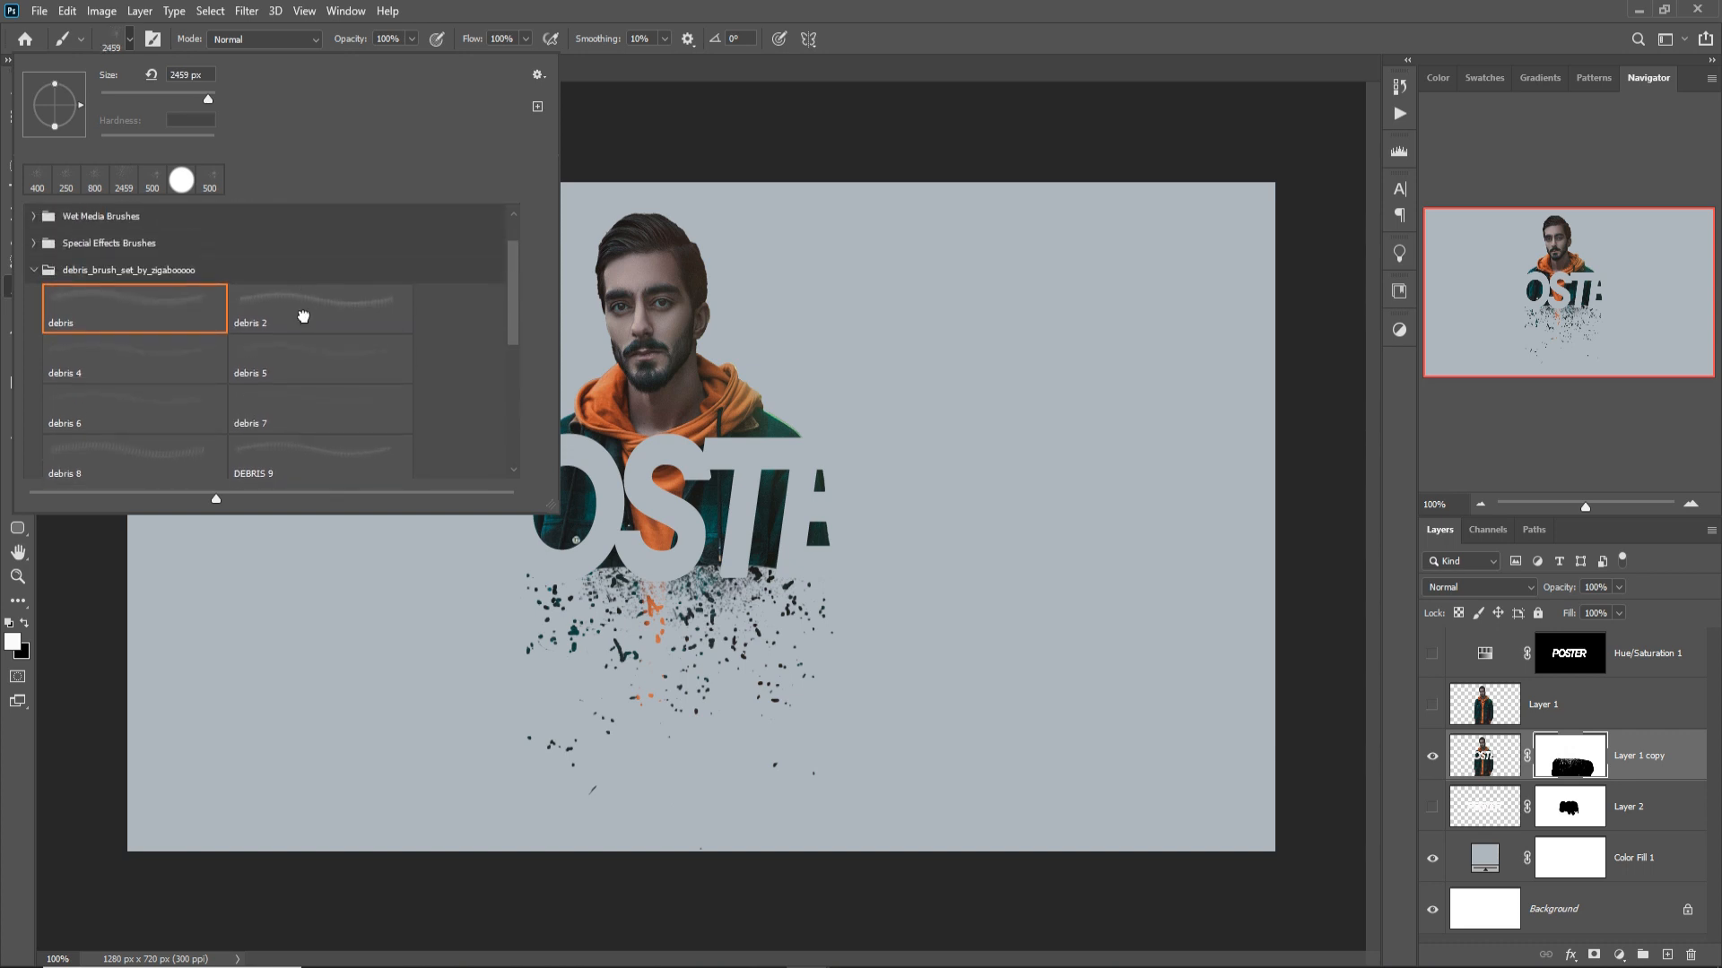
pyautogui.click(968, 88)
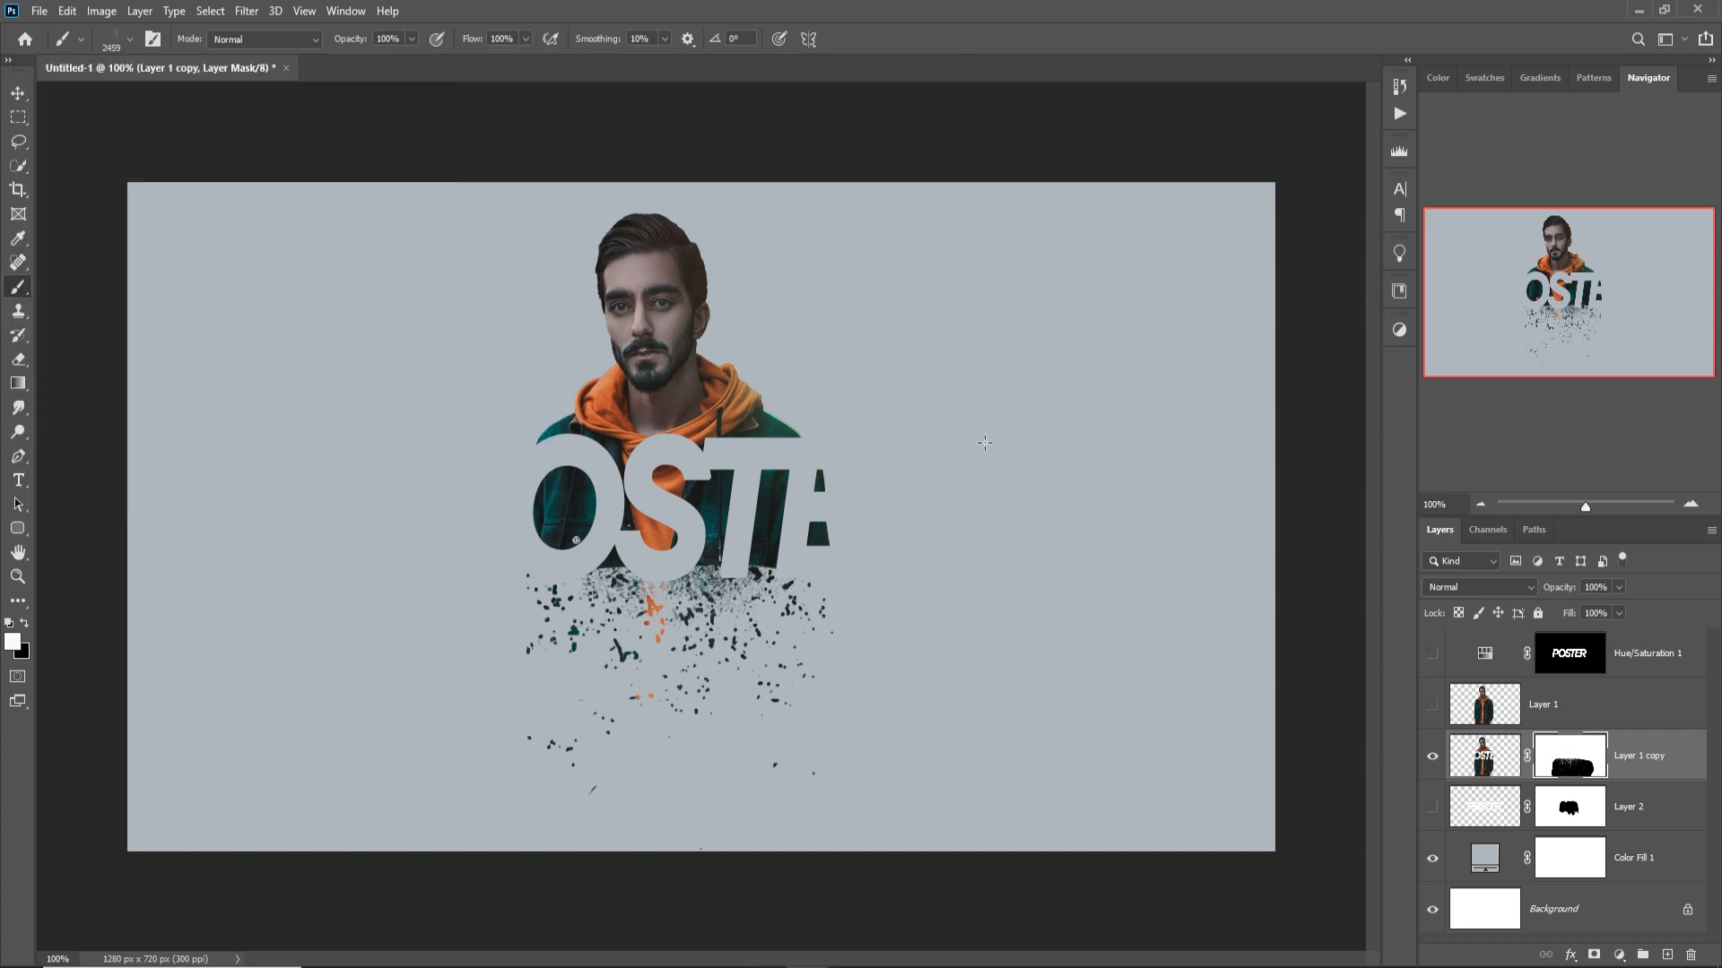
pyautogui.press('[')
pyautogui.press('[')
pyautogui.press('[')
pyautogui.press('[')
pyautogui.press('[')
pyautogui.press('[')
pyautogui.press('[')
pyautogui.press('[')
pyautogui.press('[')
pyautogui.press('[')
pyautogui.press('[')
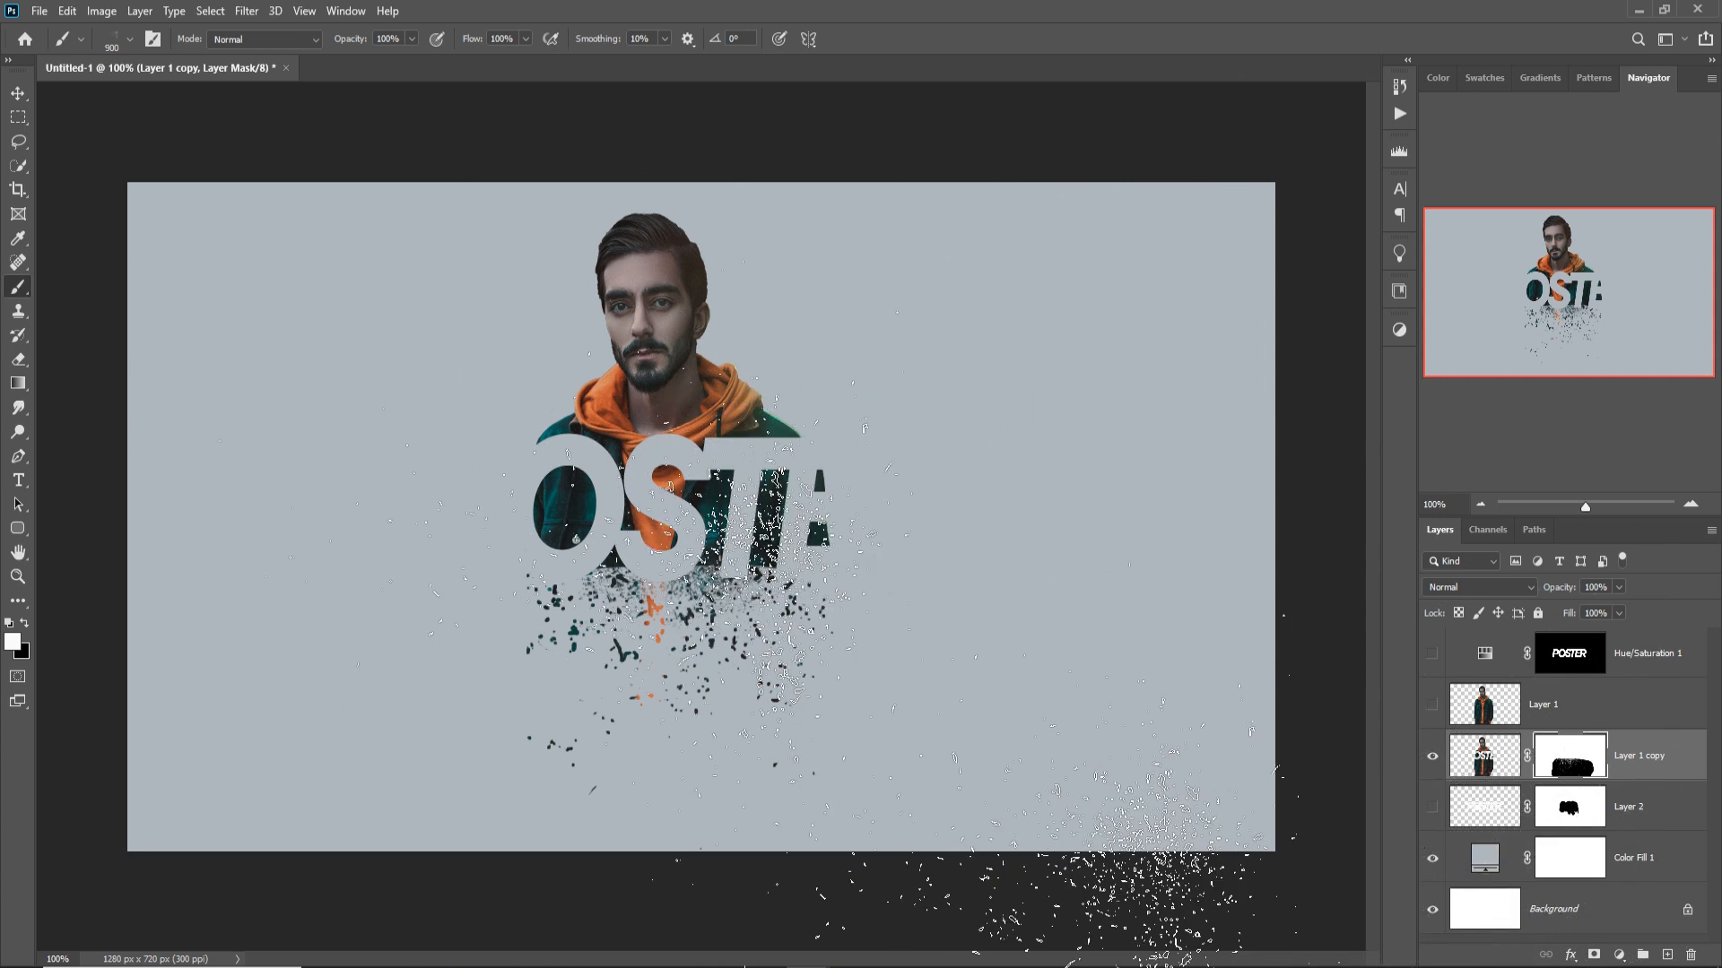
# - Stamp dense debris onto the mask of Layer 1 copy below the lettering, varying the brush size between 1000 and 500 px
pyautogui.press(']')
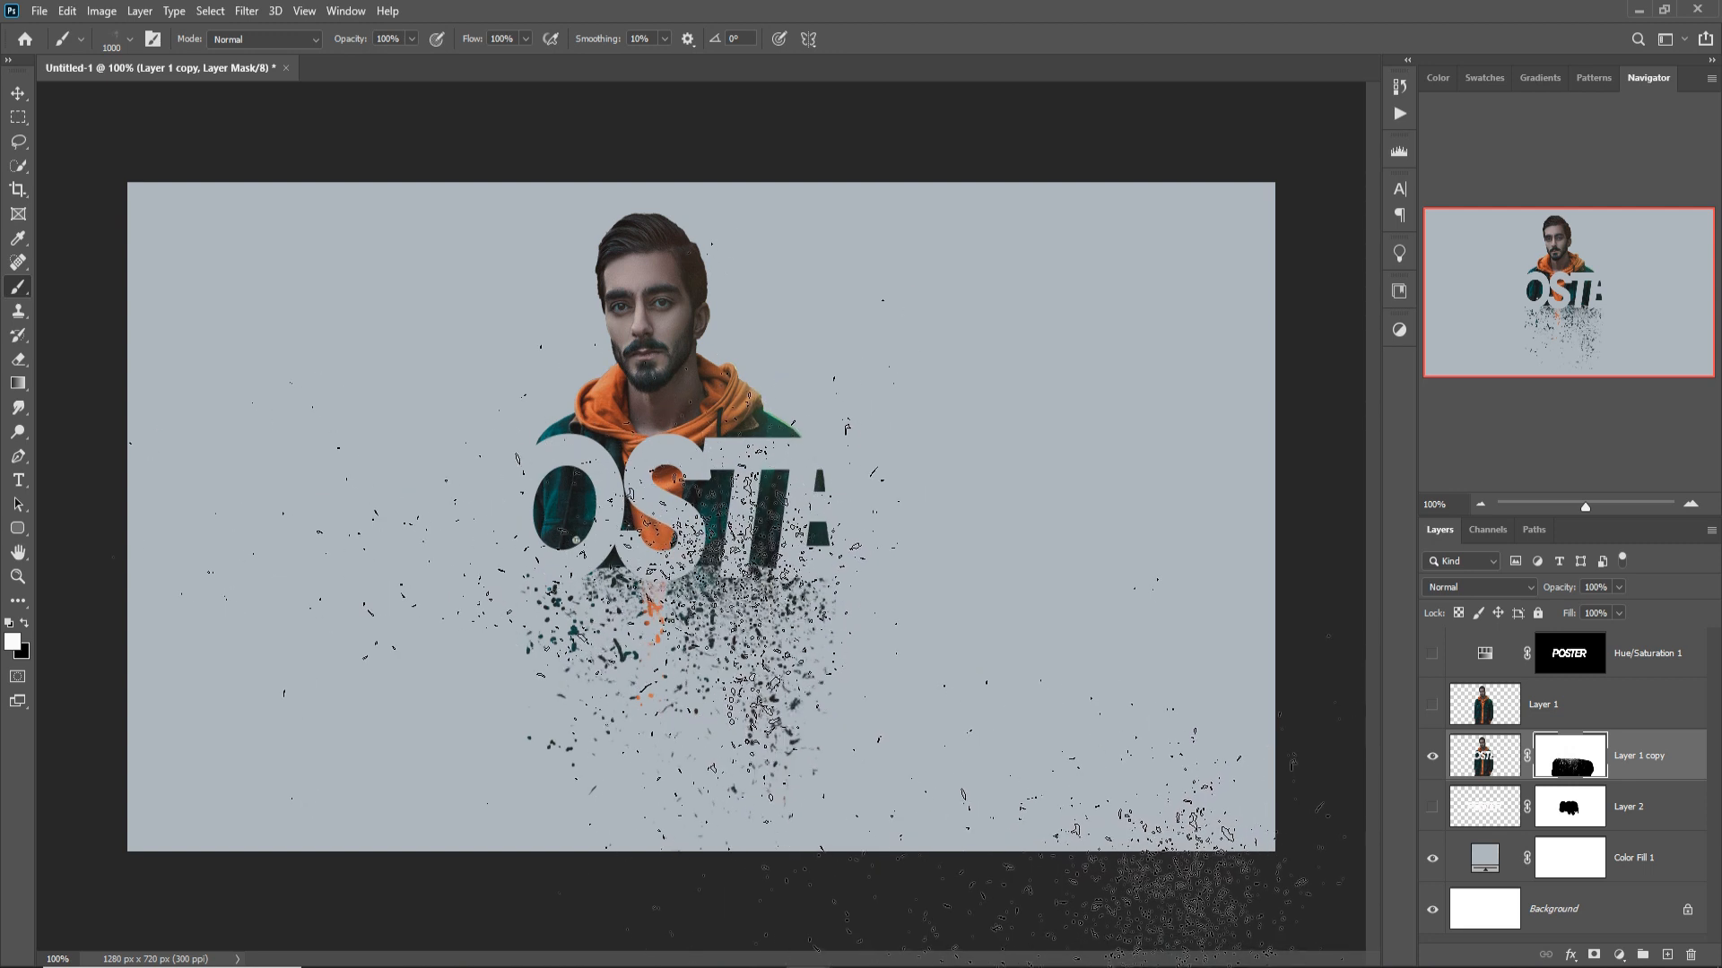
pyautogui.press('[')
pyautogui.press('[')
pyautogui.press('[')
pyautogui.press('[')
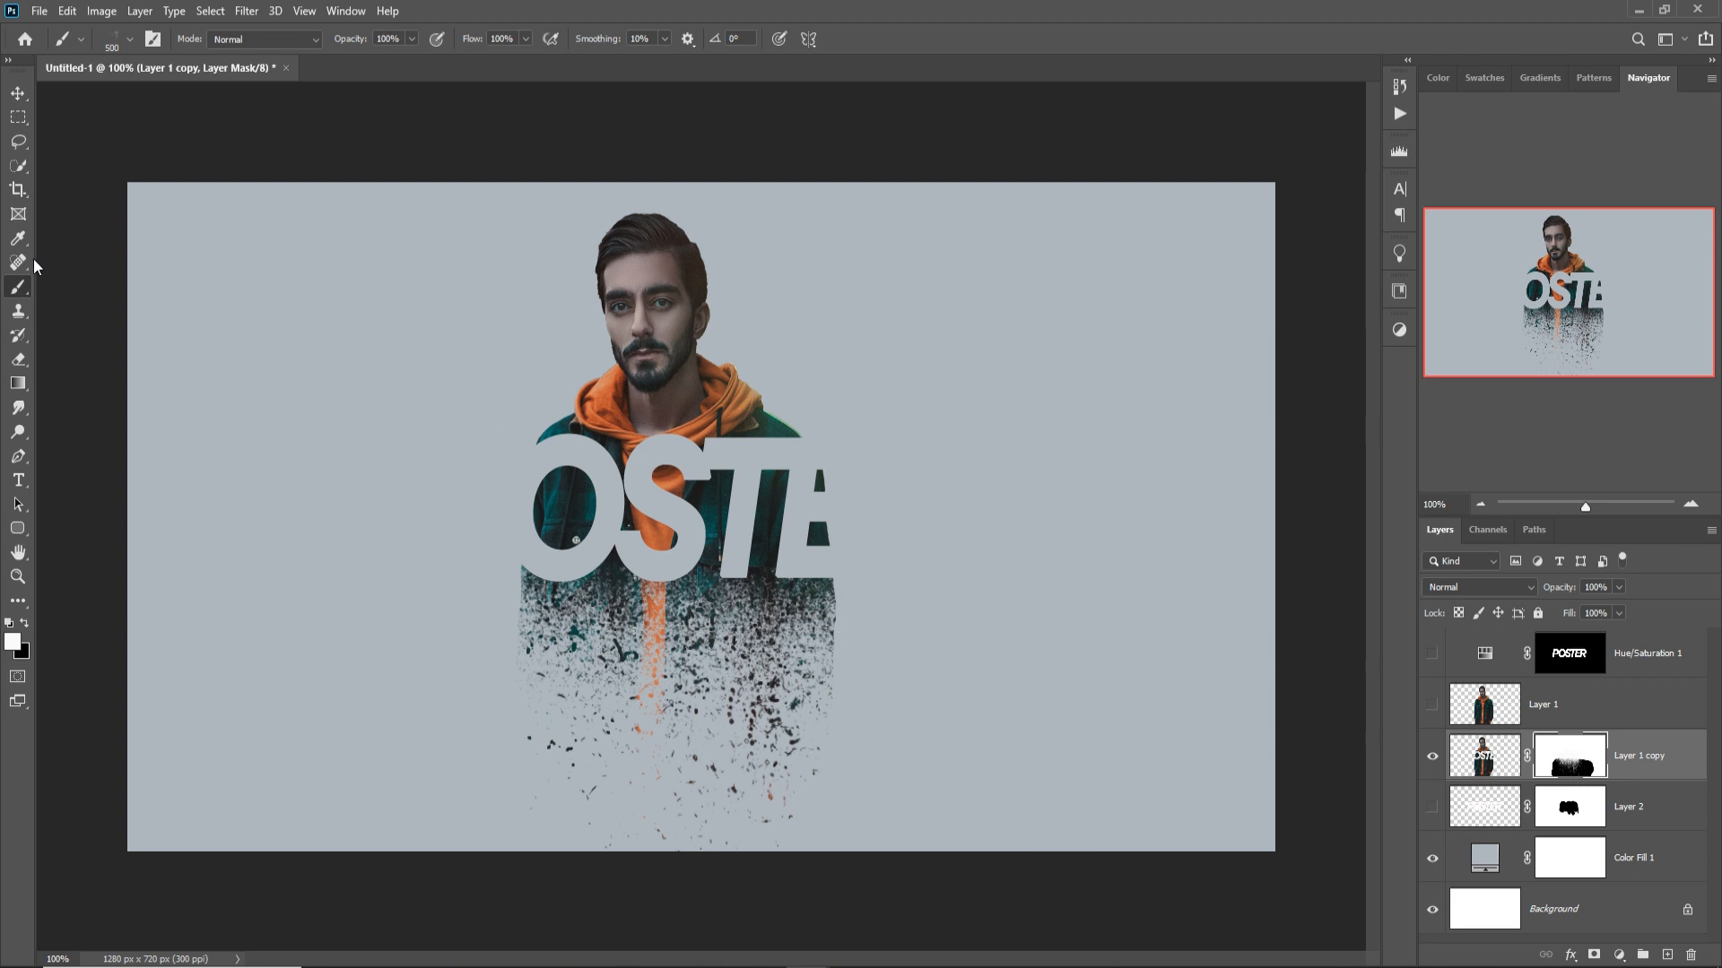
# - Add a new empty layer directly above Color Fill 1
pyautogui.click(18, 93)
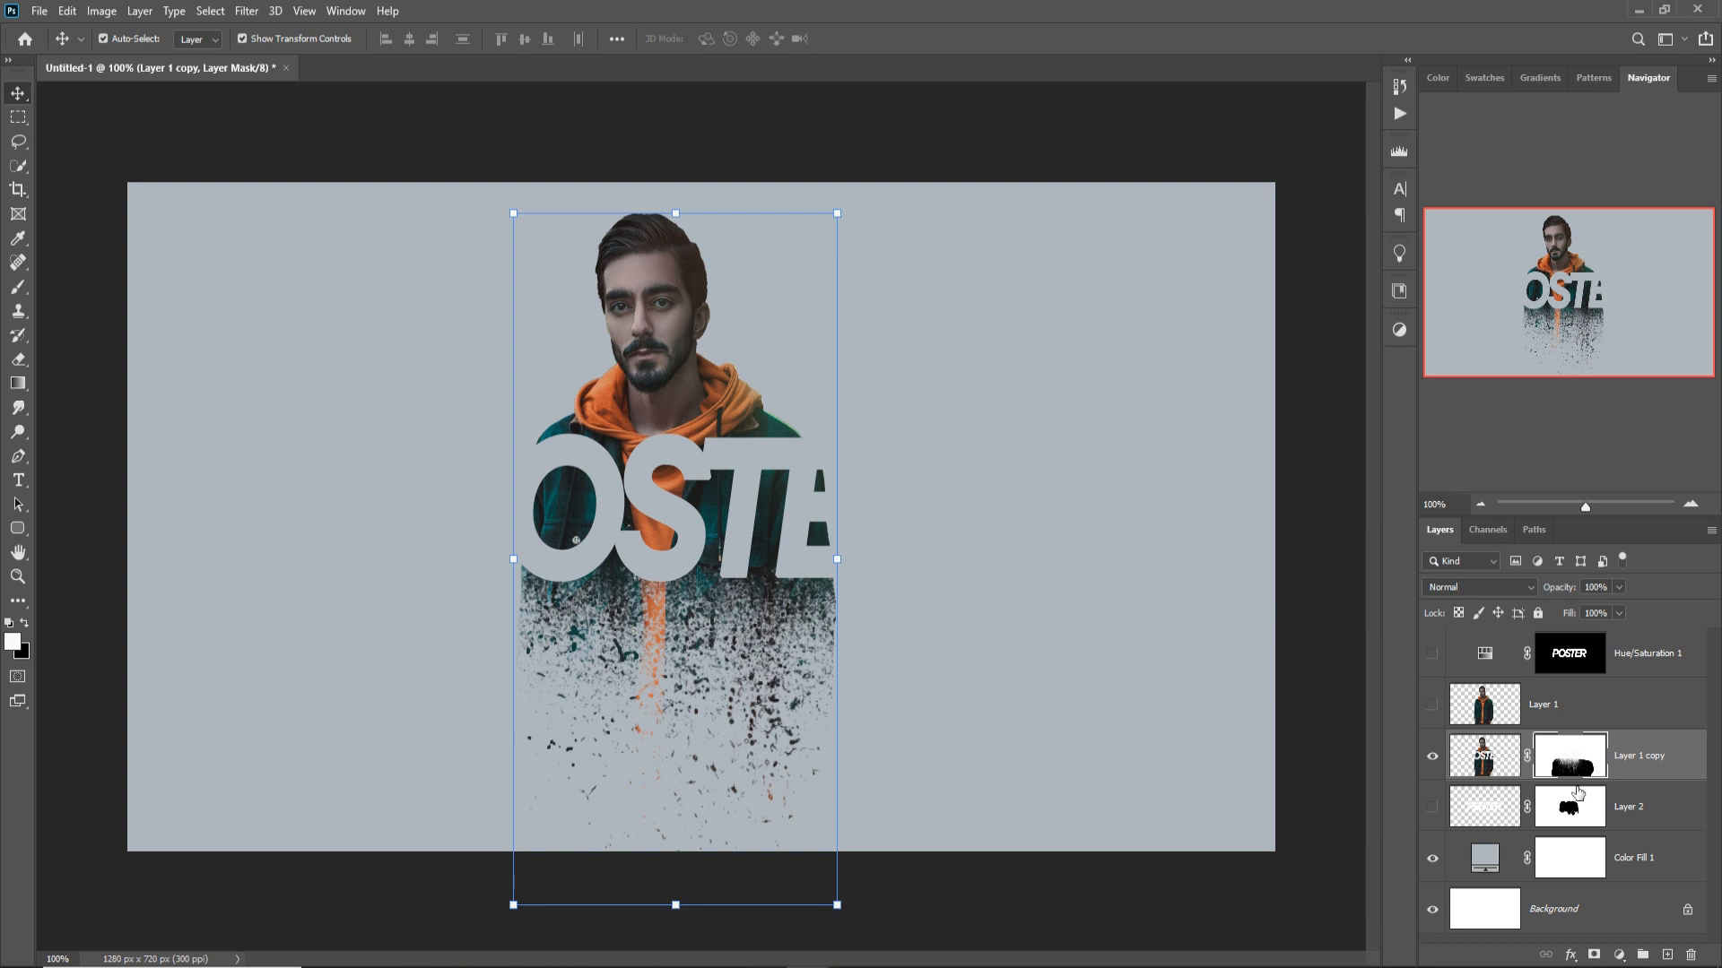
pyautogui.click(1603, 911)
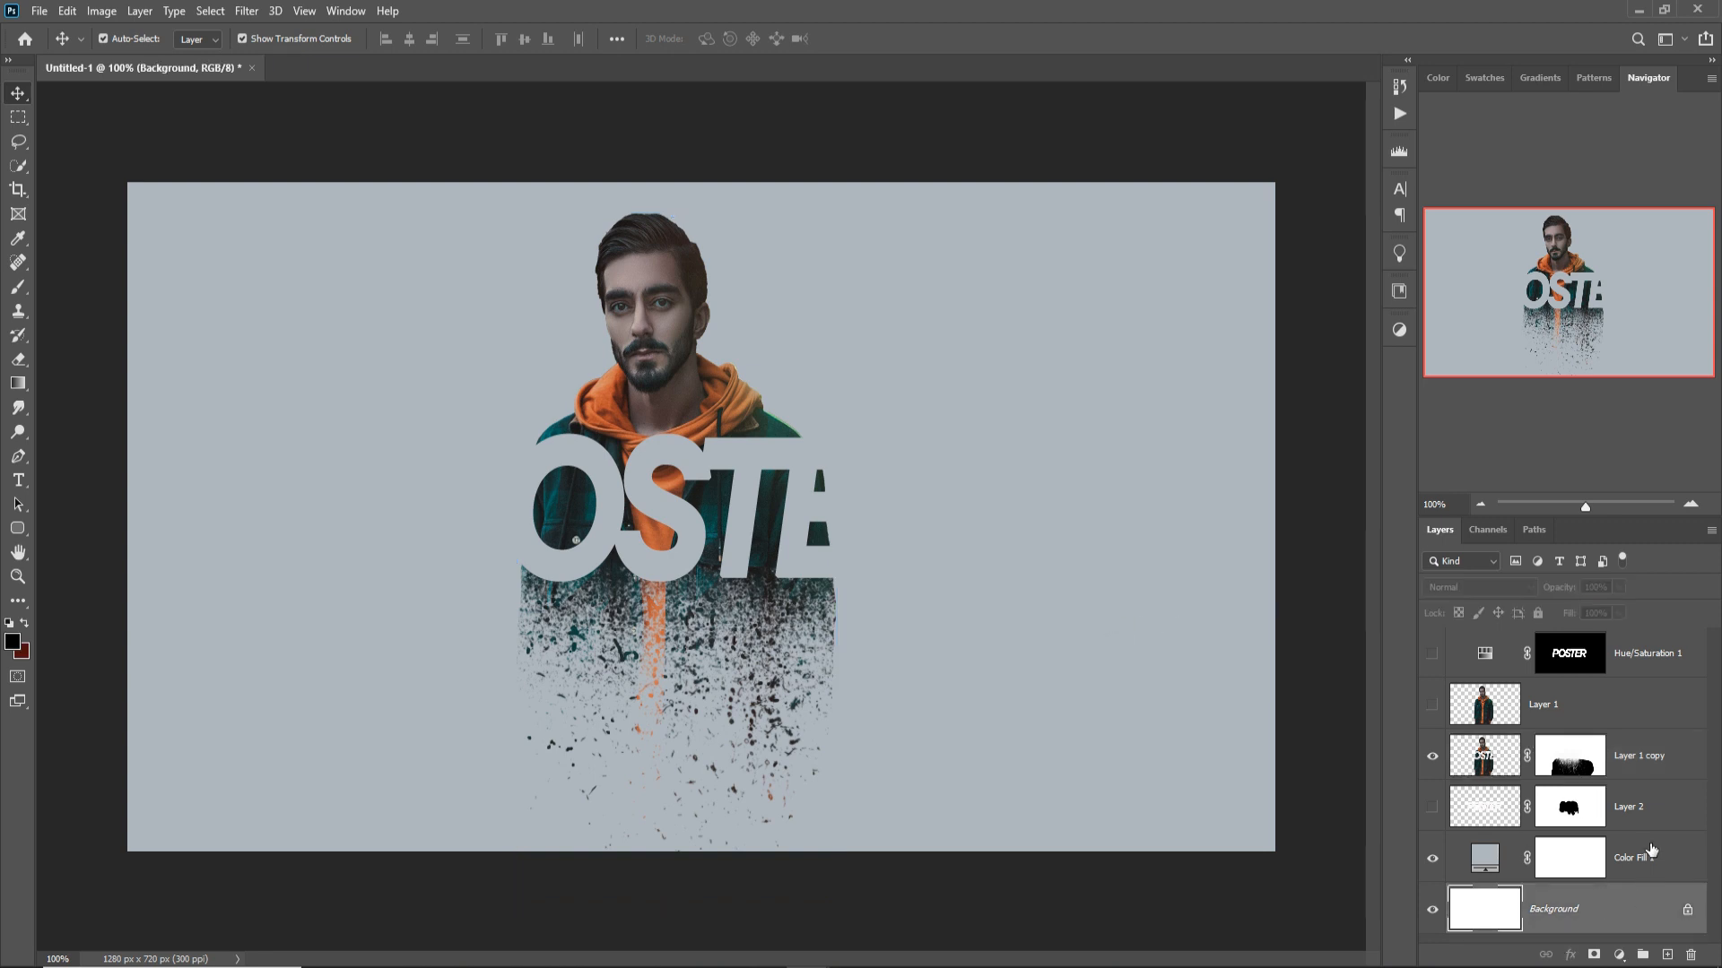
pyautogui.click(1651, 852)
pyautogui.click(1664, 955)
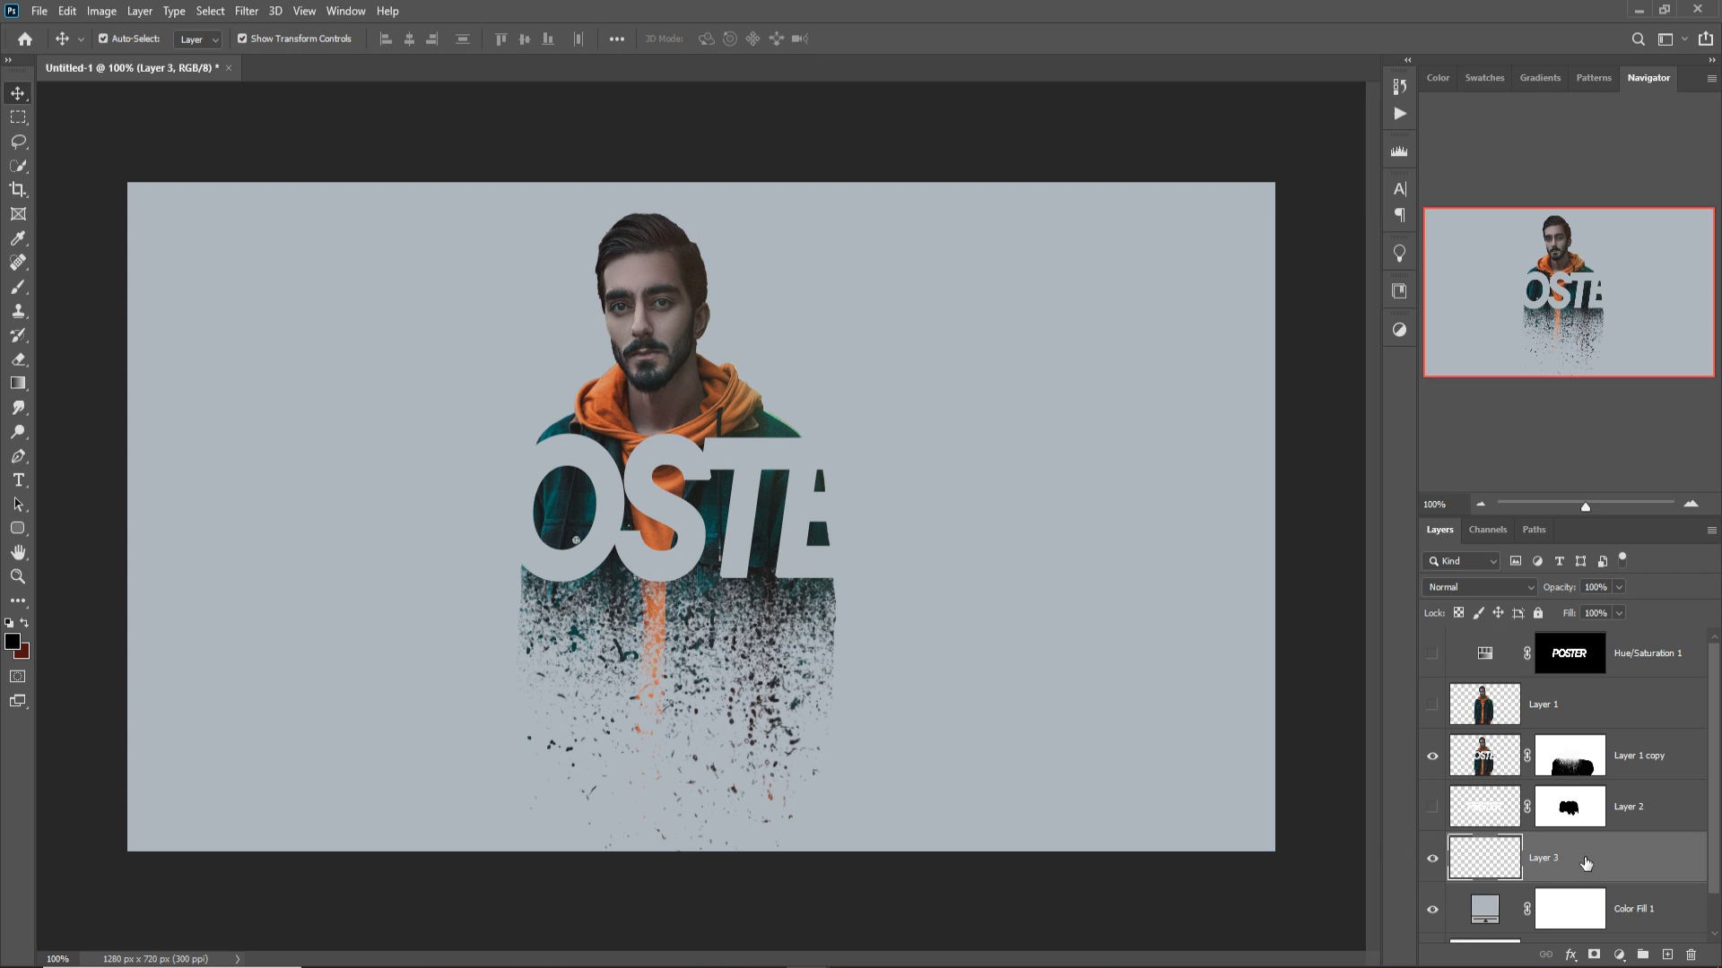
# - Stamp black debris on both sides of the man on Layer 3 with the debris brush enlarged to 1200 px
pyautogui.click(18, 287)
pyautogui.click(243, 260)
pyautogui.press(']')
pyautogui.press(']')
pyautogui.press(']')
pyautogui.press(']')
pyautogui.press(']')
pyautogui.press(']')
pyautogui.press(']')
pyautogui.click(627, 512)
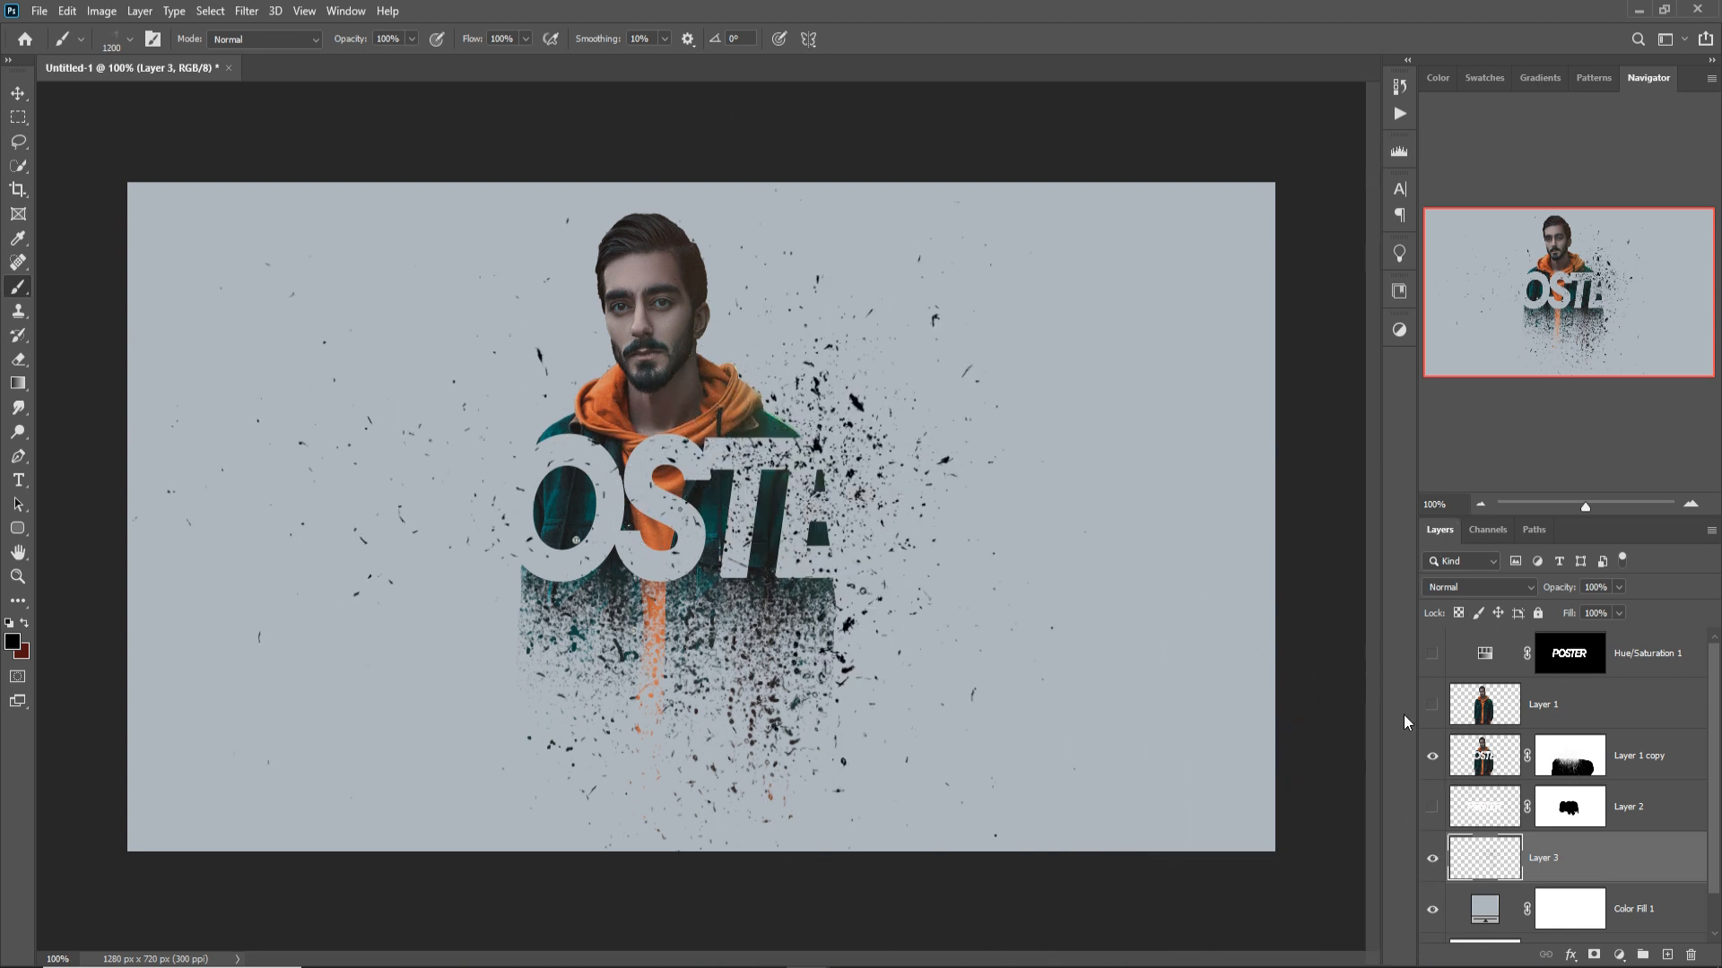
pyautogui.click(314, 462)
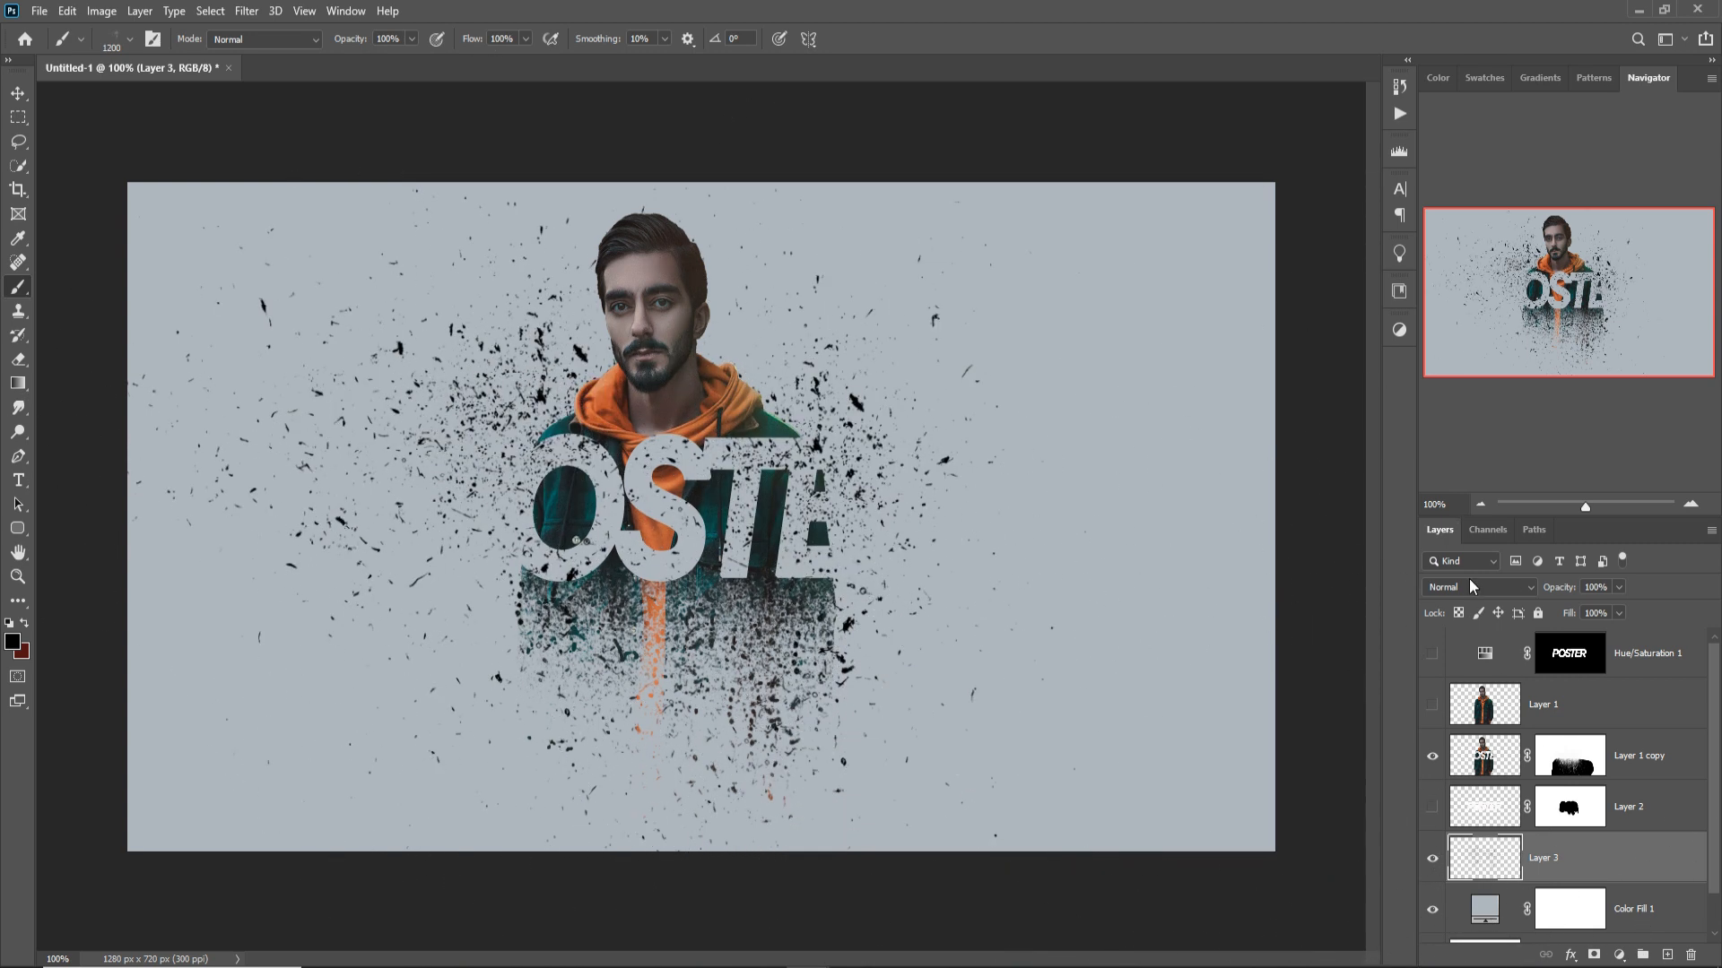
# - Add a layer mask to Layer 3 and choose a hard round brush from the General Brushes
pyautogui.press('v')
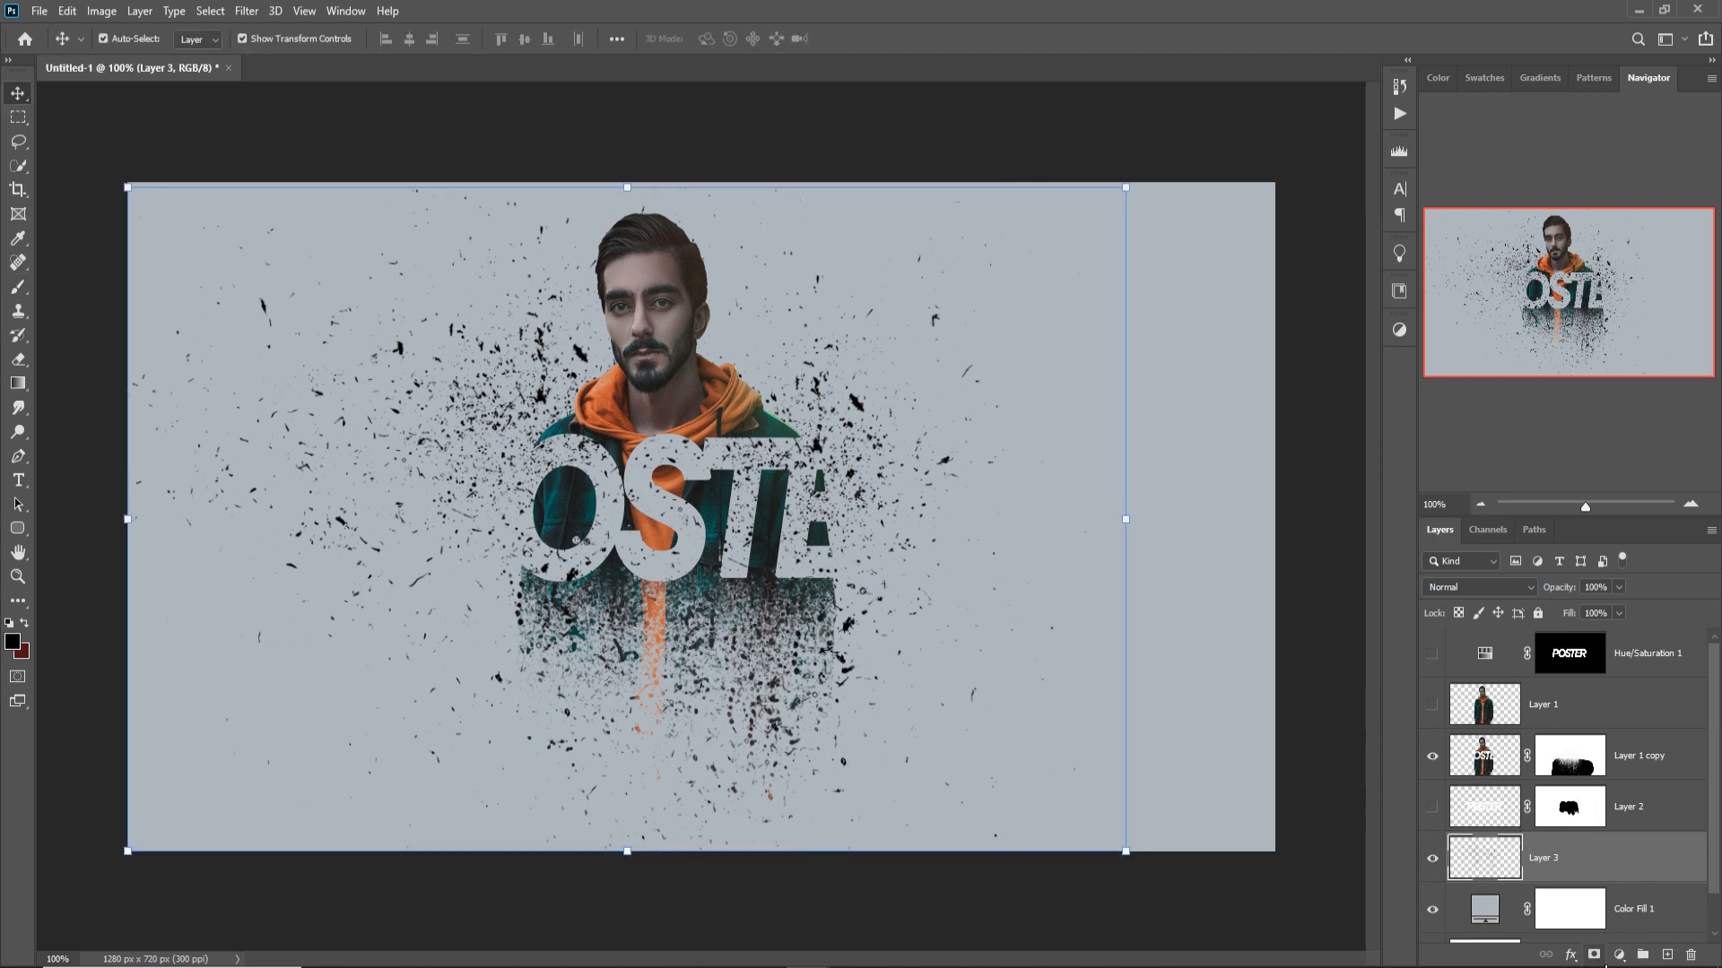
pyautogui.click(1593, 954)
pyautogui.click(21, 287)
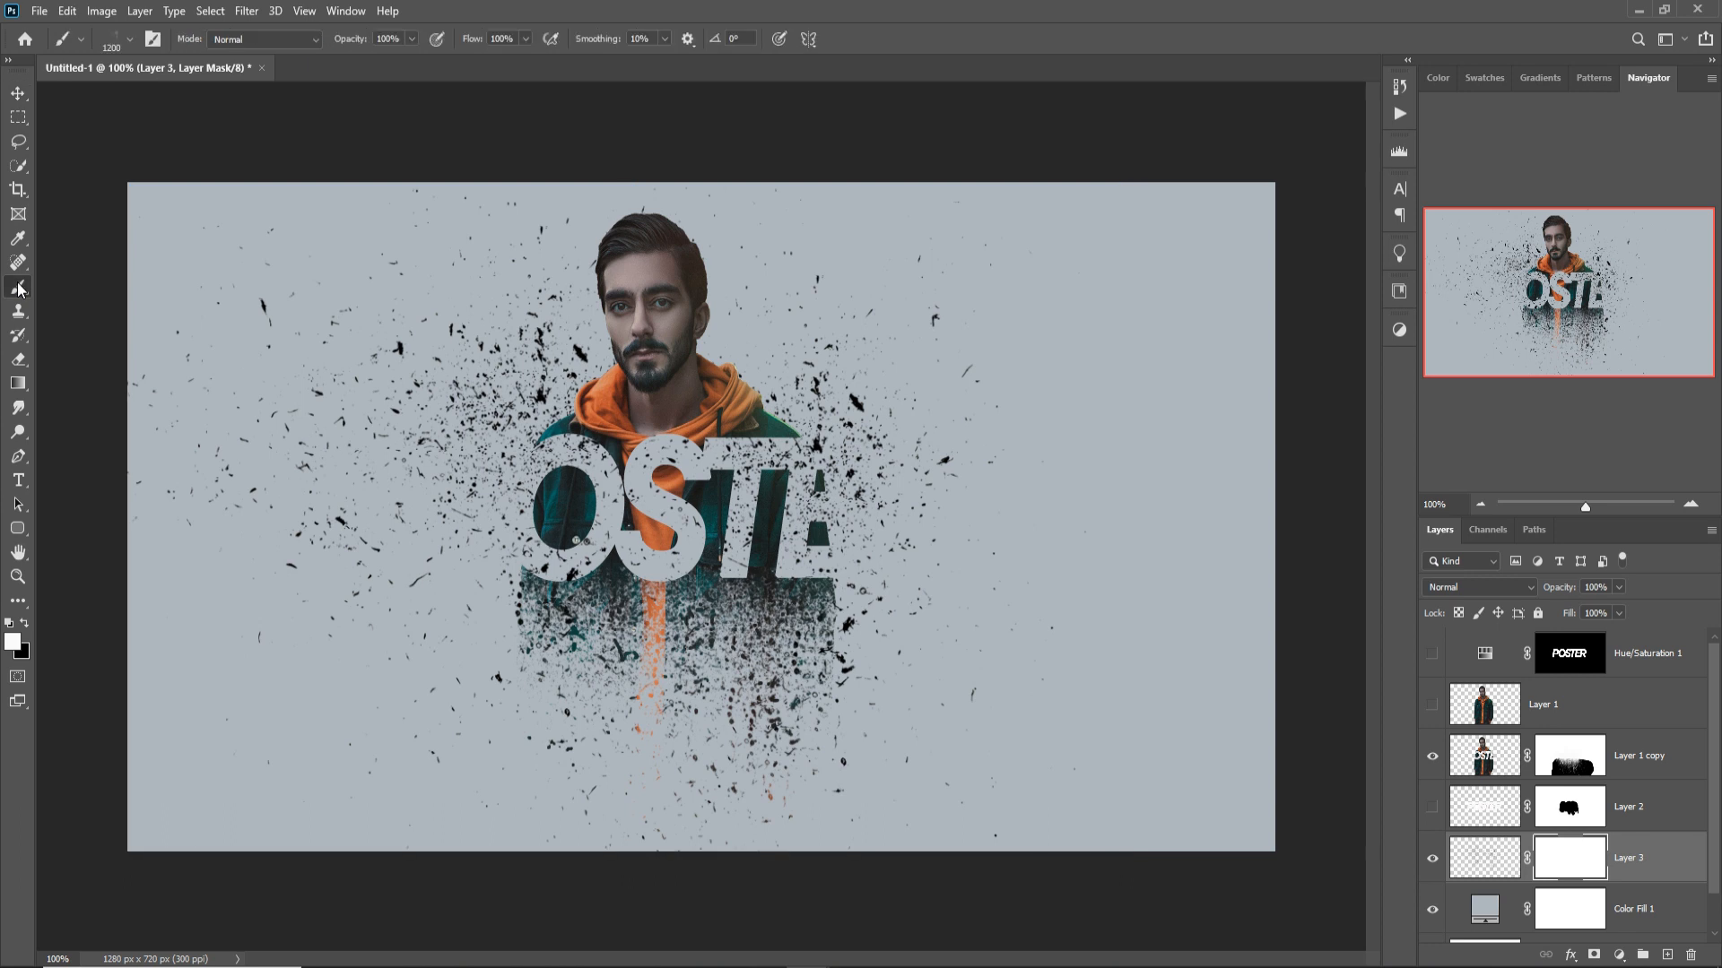
pyautogui.click(130, 39)
pyautogui.scroll(-2, 98, 233)
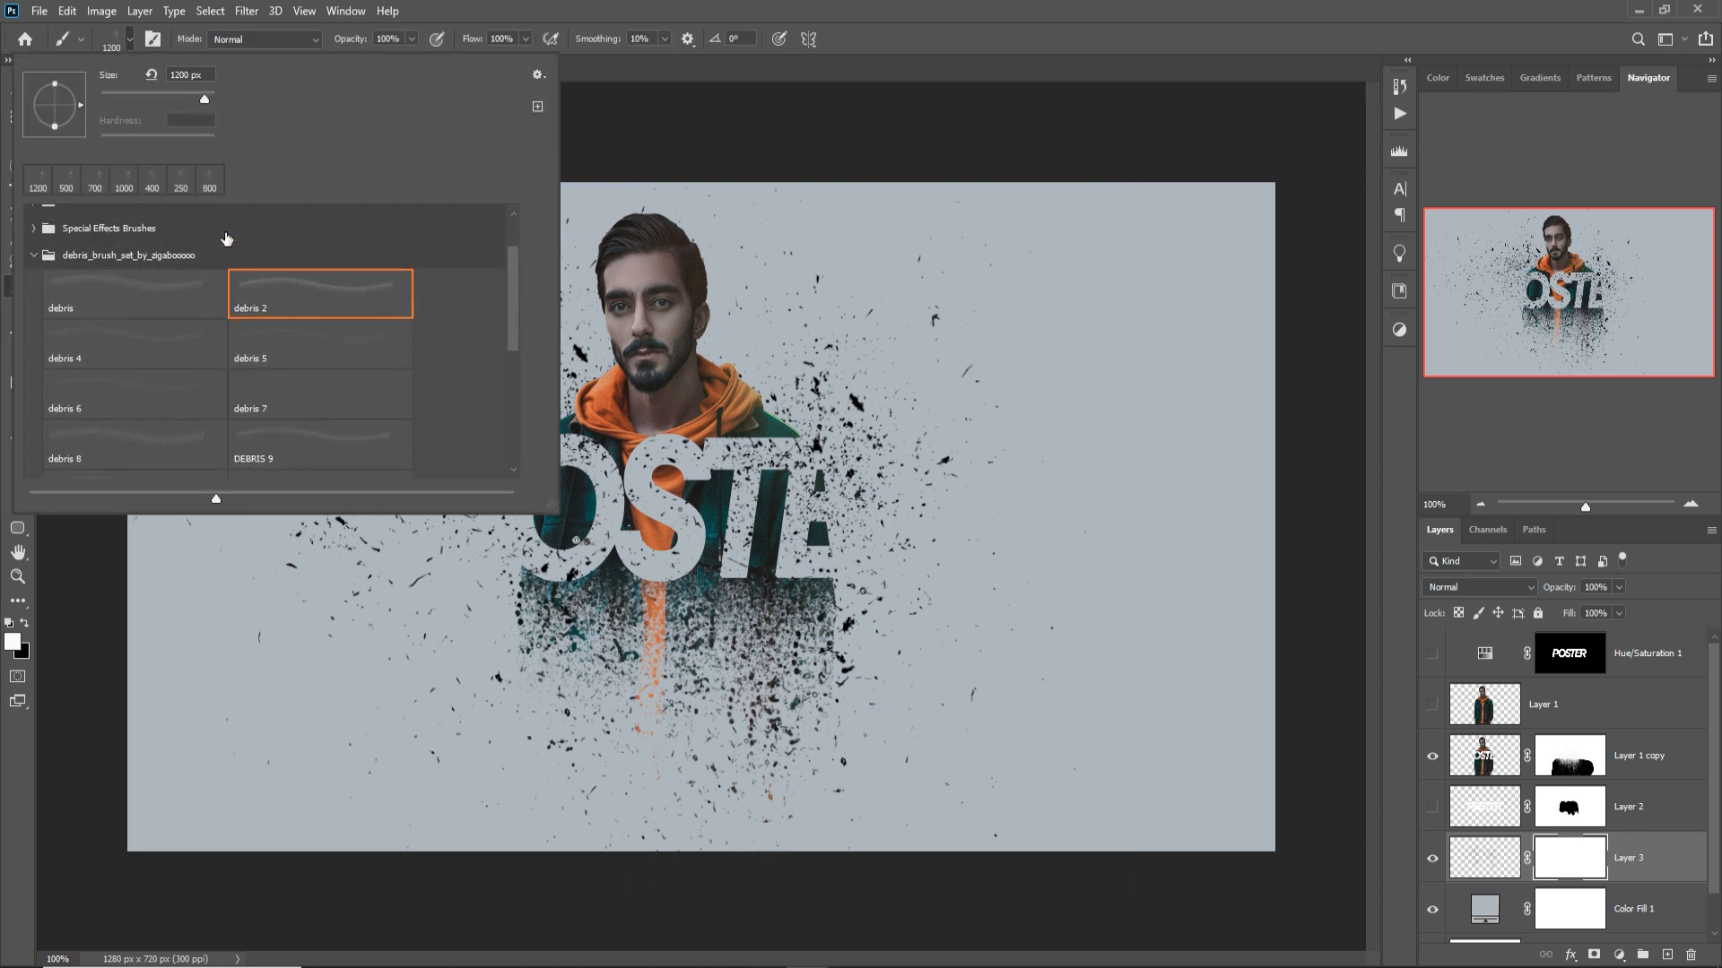
pyautogui.scroll(3, 79, 244)
pyautogui.scroll(1, 79, 244)
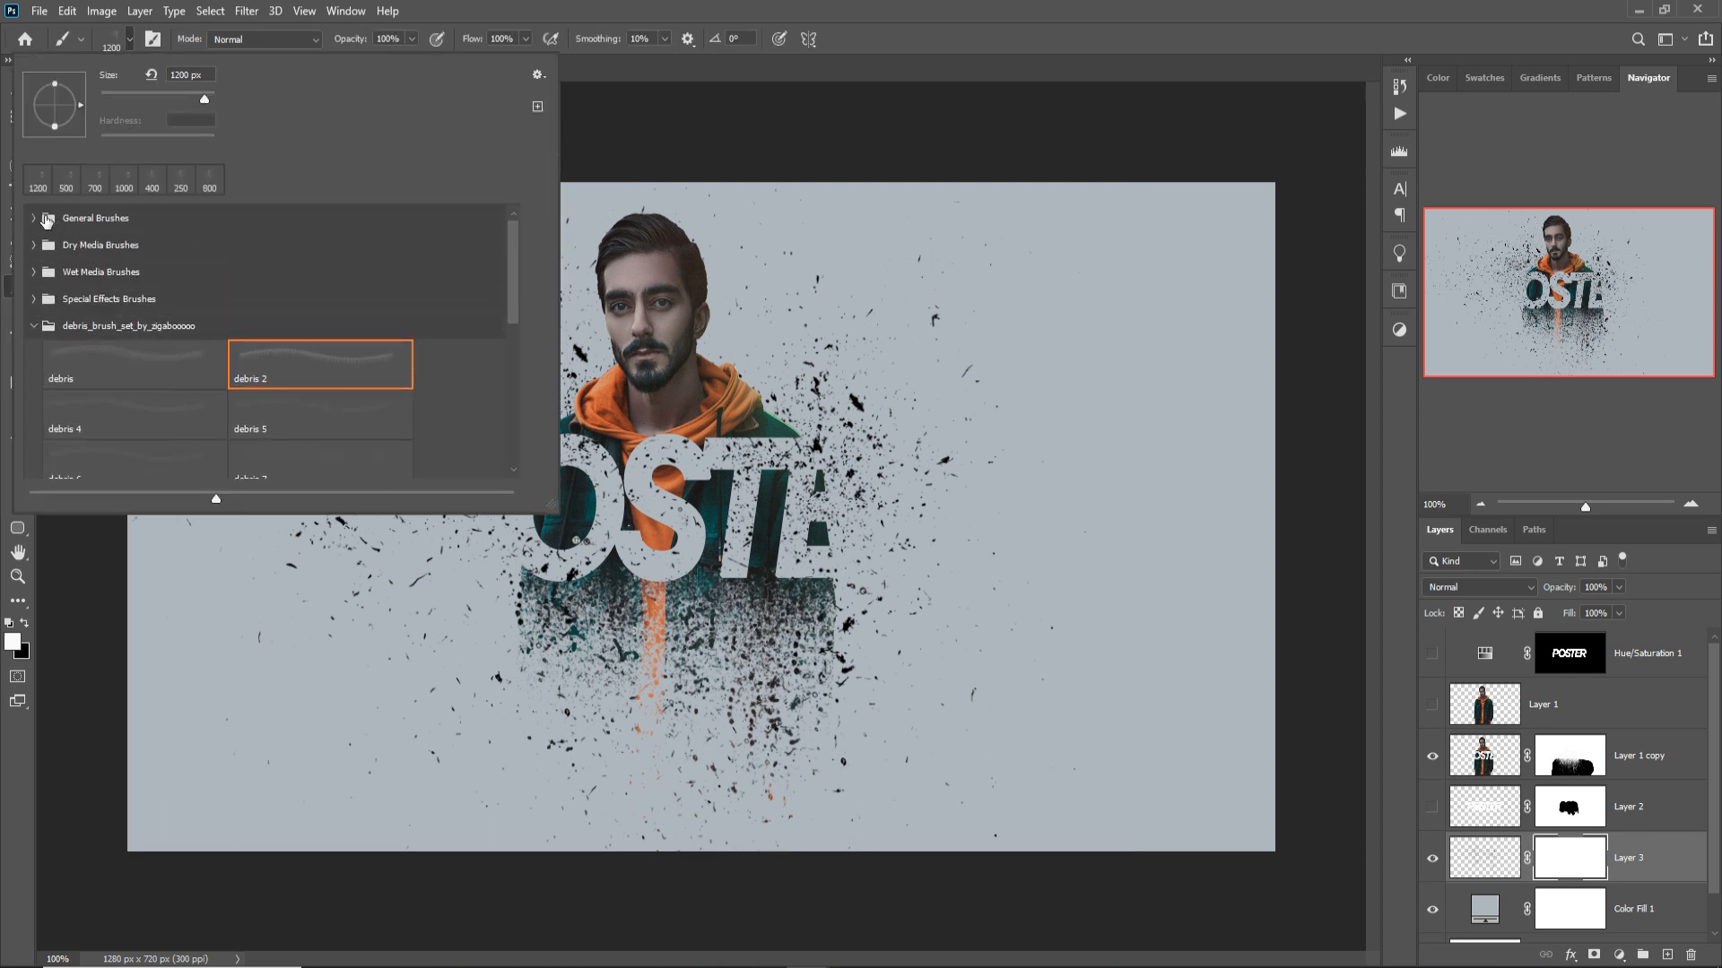
pyautogui.click(46, 220)
pyautogui.click(339, 264)
pyautogui.click(705, 158)
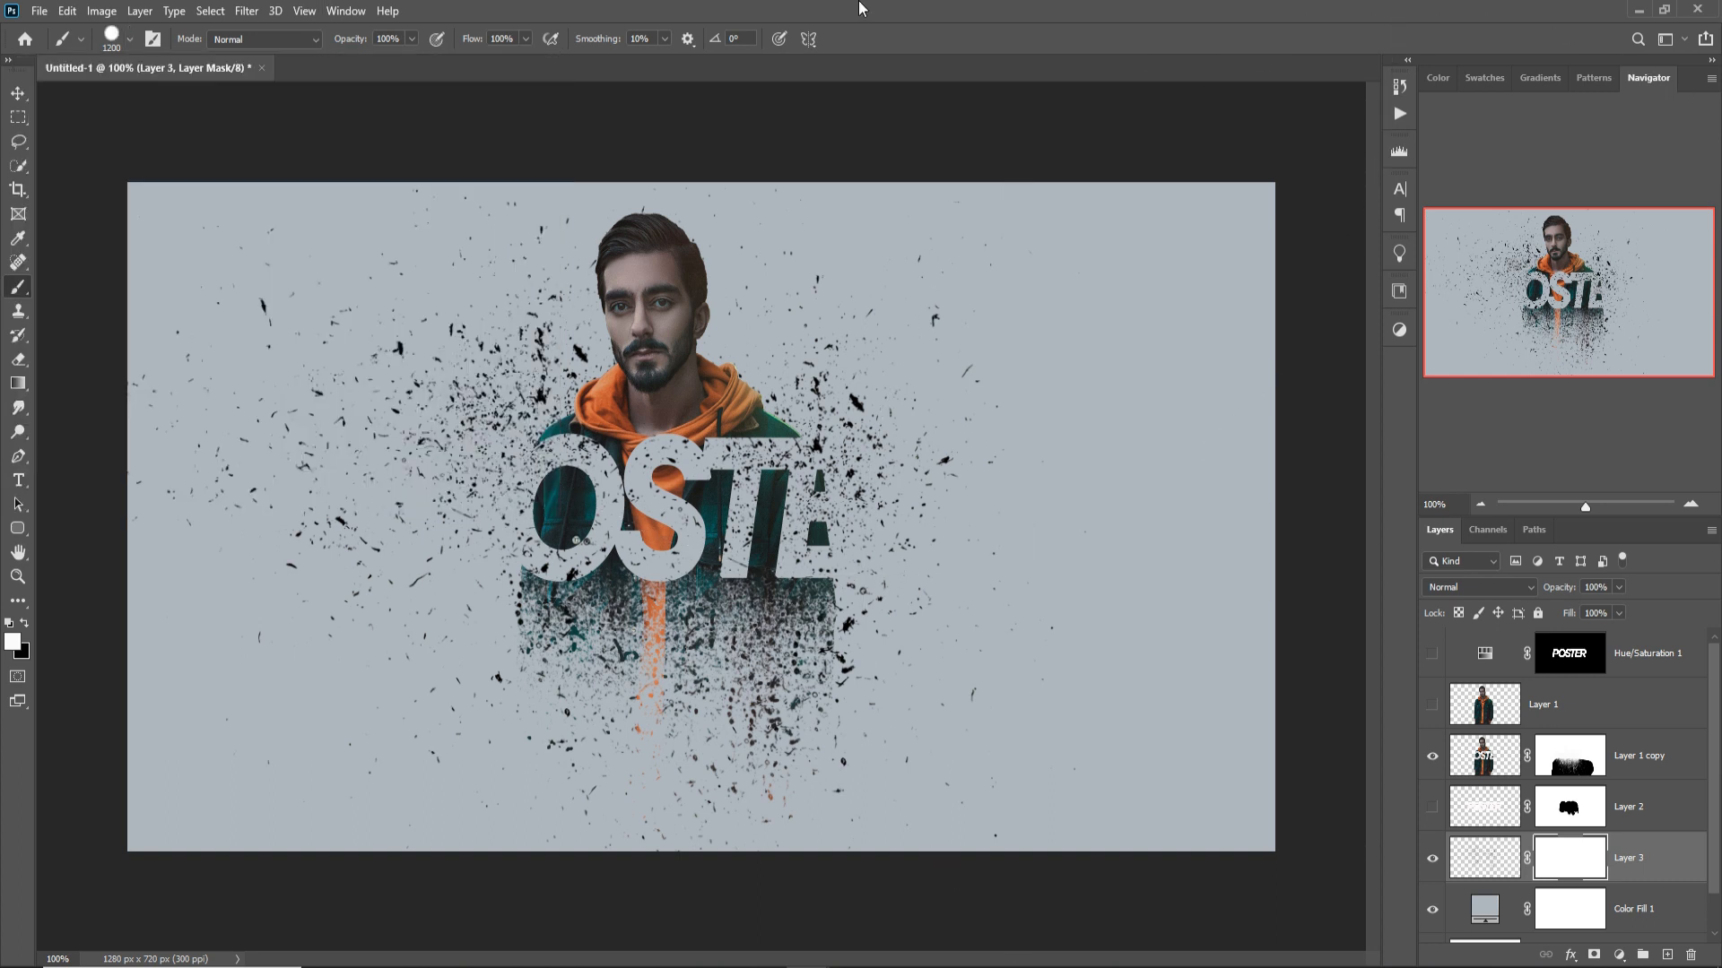
# - Paint black on Layer 3's mask with a smaller brush to remove the debris covering the lettering
pyautogui.press('[')
pyautogui.press('[')
pyautogui.press('[')
pyautogui.press('[')
pyautogui.press('[')
pyautogui.press('[')
pyautogui.press('[')
pyautogui.press('[')
pyautogui.press('[')
pyautogui.press('[')
pyautogui.press('[')
pyautogui.press('[')
pyautogui.press('[')
pyautogui.press('[')
pyautogui.press('[')
pyautogui.press('[')
pyautogui.press('[')
pyautogui.press('[')
pyautogui.press('[')
pyautogui.press('[')
pyautogui.press('x')
pyautogui.moveTo(594, 543)
pyautogui.mouseDown()
pyautogui.moveTo(686, 532)
pyautogui.moveTo(736, 459)
pyautogui.moveTo(805, 465)
pyautogui.moveTo(773, 491)
pyautogui.moveTo(797, 580)
pyautogui.moveTo(829, 560)
pyautogui.mouseUp()
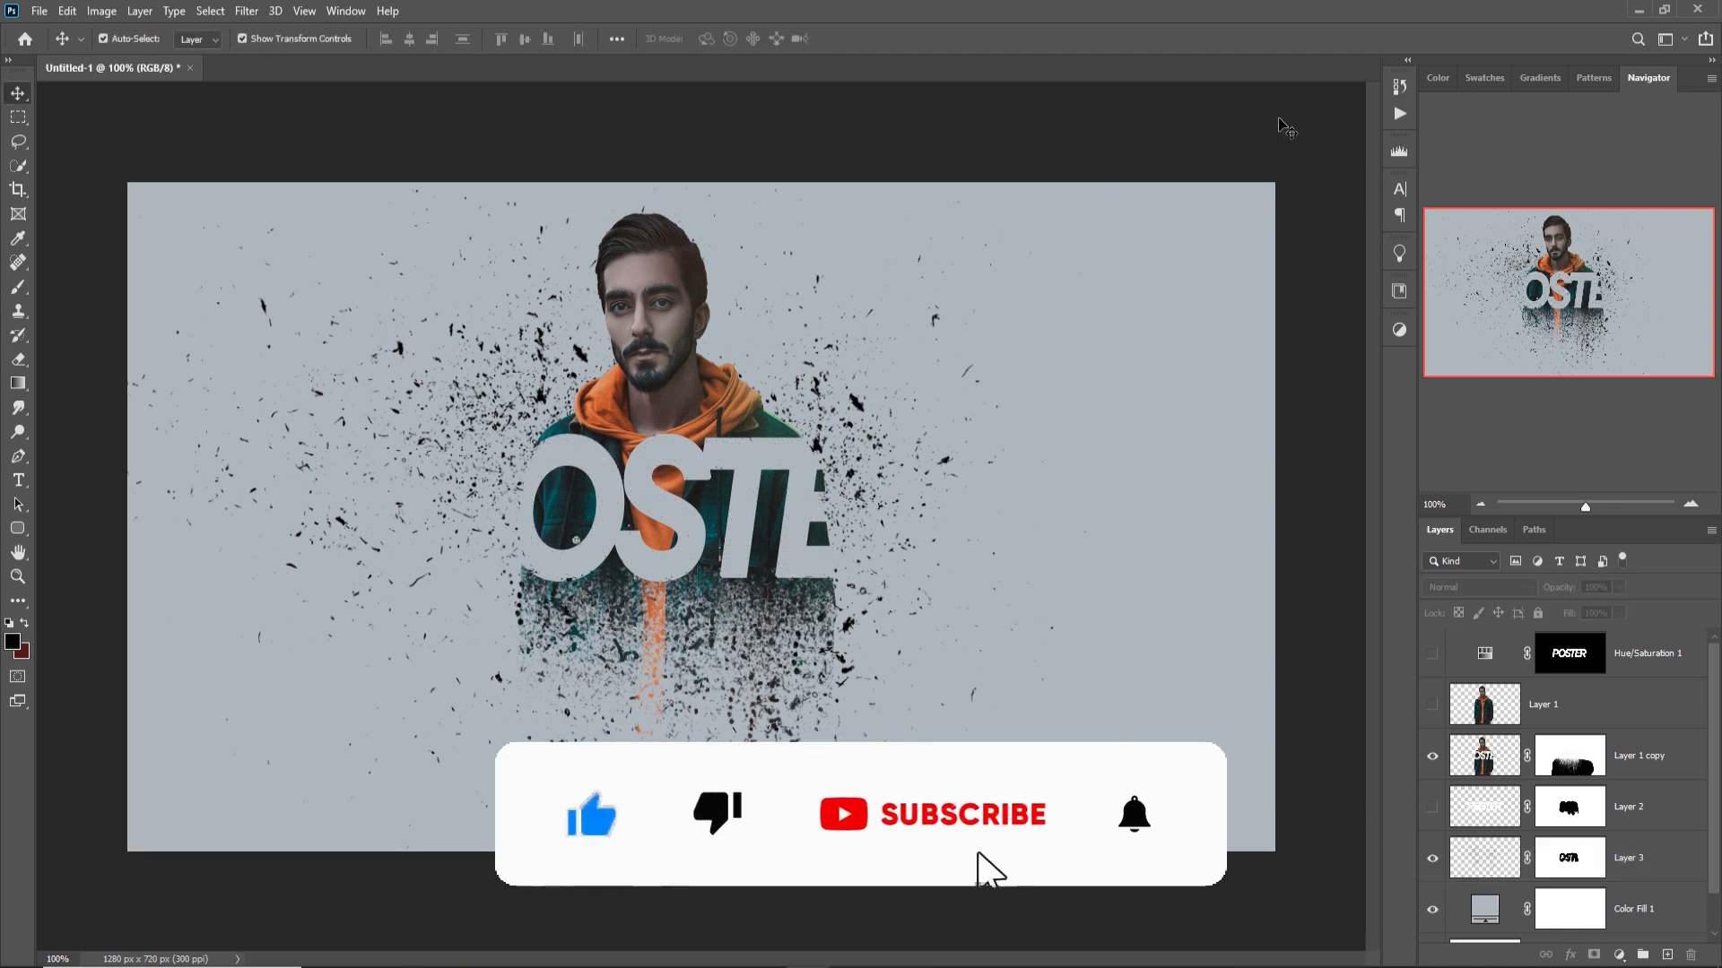